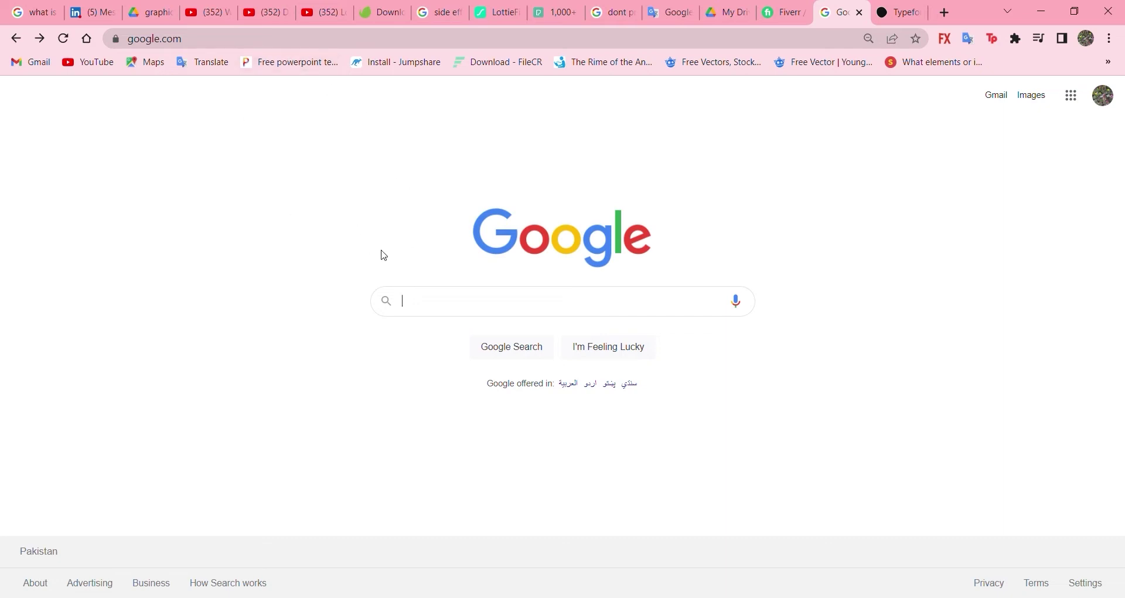
- Load the Squarespace homepage in Chrome from the pasted URL and scroll down it
click(308, 42)
text(https://www.squarespace.com/?clickid=27NxW42b9xyNTpe0wjT3kQOCUkDRcsxRaWx0WE0&irgwc=1&utm_medium=pp&utm_source=Kseniia%20Krasilich&utm_campaign=Kseniia%20Krasilich&channel=pp&subchannel=Kseniia%20Krasilich&source=Kseniia%20Krasilich)
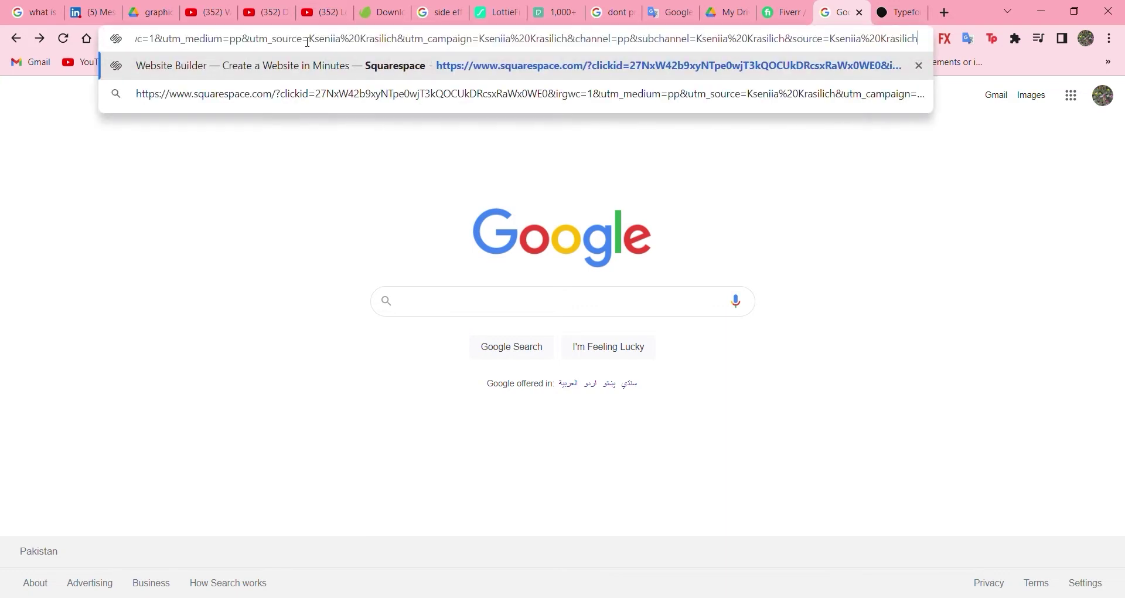
key(Return)
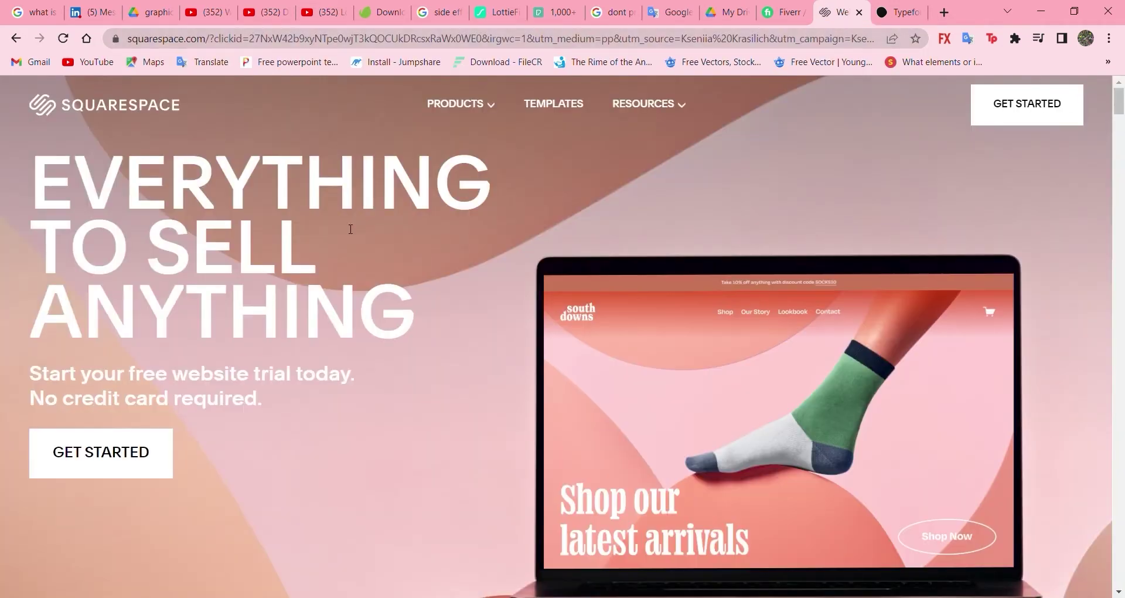
scroll(344, 228, down, 4)
- Start a new site and browse the Popular Designs templates to the Paloma card
click(109, 220)
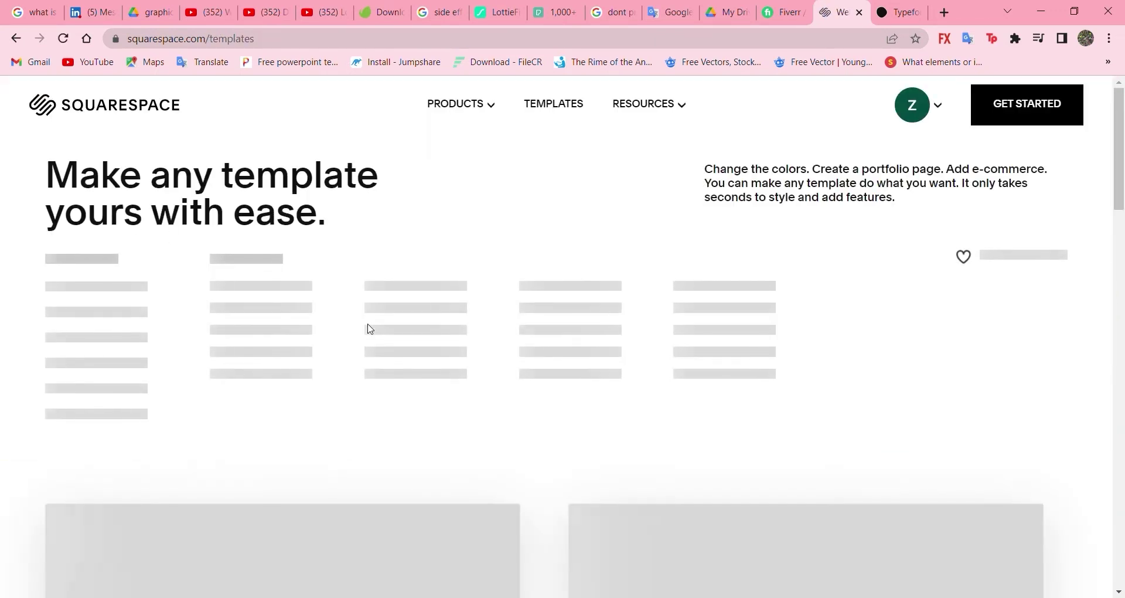
scroll(370, 343, down, 3)
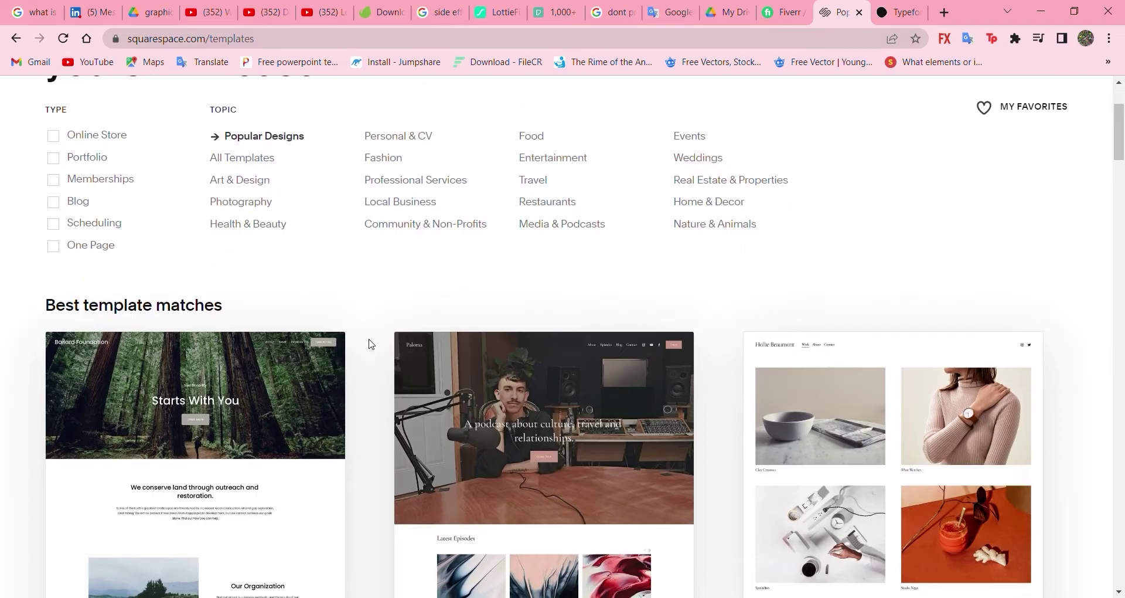
scroll(369, 344, down, 4)
scroll(369, 343, down, 3)
scroll(369, 343, down, 3)
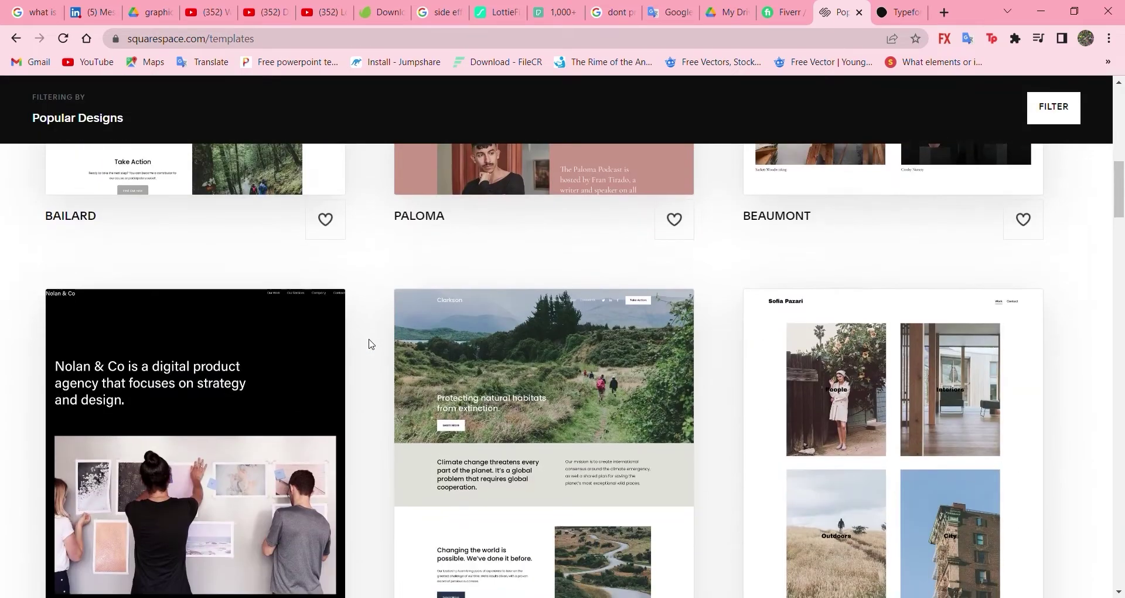
scroll(369, 343, down, 3)
scroll(369, 343, down, 5)
scroll(369, 343, down, 5)
scroll(369, 343, down, 5)
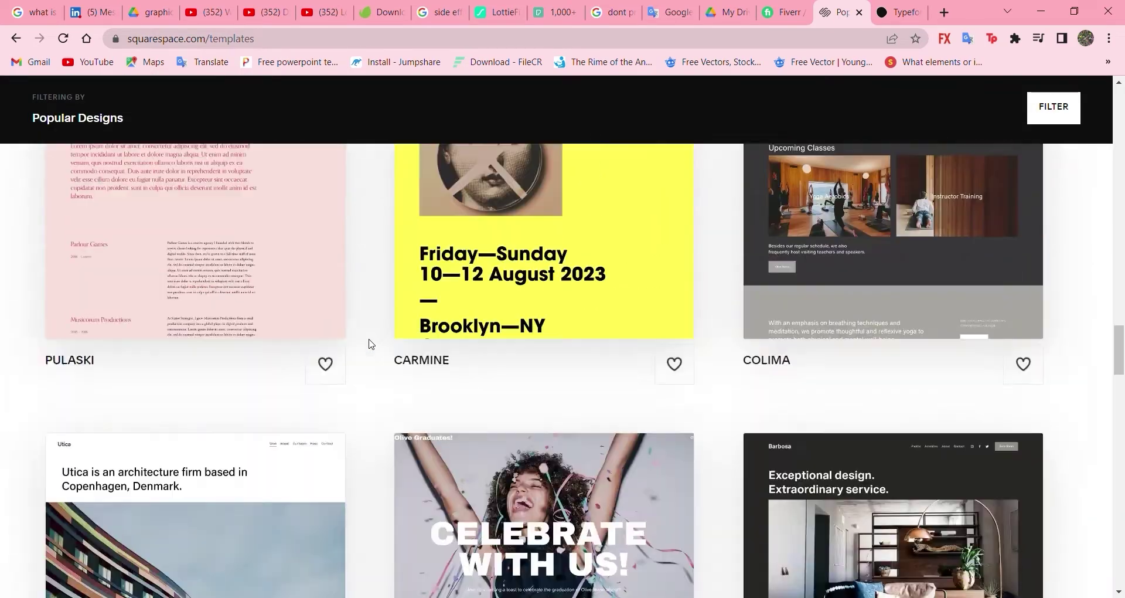
scroll(369, 344, down, 5)
scroll(369, 343, down, 3)
scroll(369, 344, up, 7)
scroll(369, 343, up, 7)
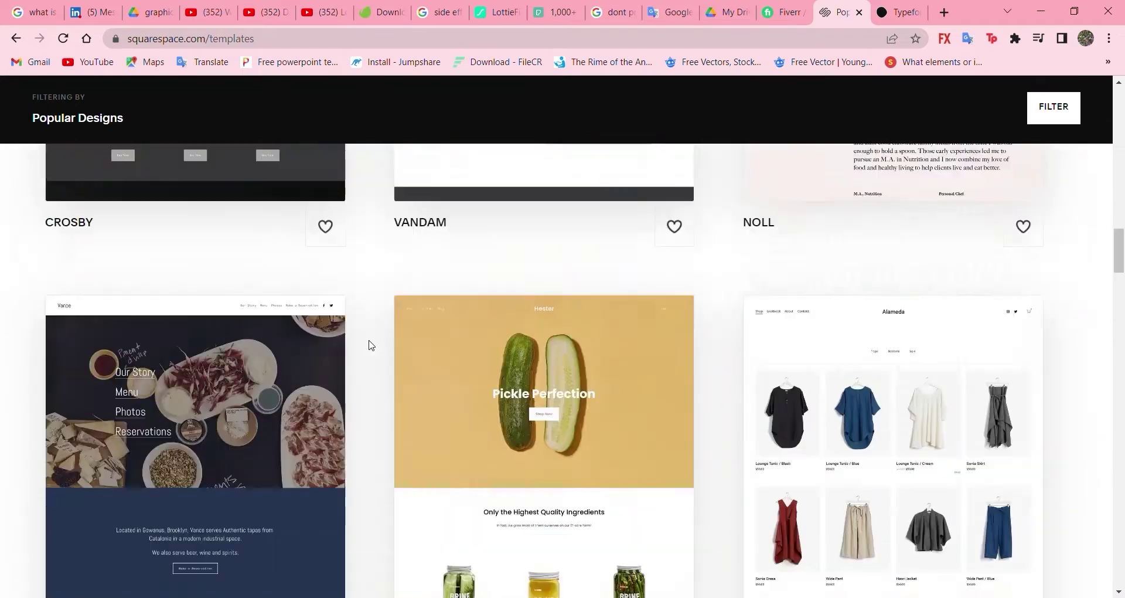
scroll(369, 343, up, 6)
scroll(370, 344, up, 10)
scroll(369, 344, down, 4)
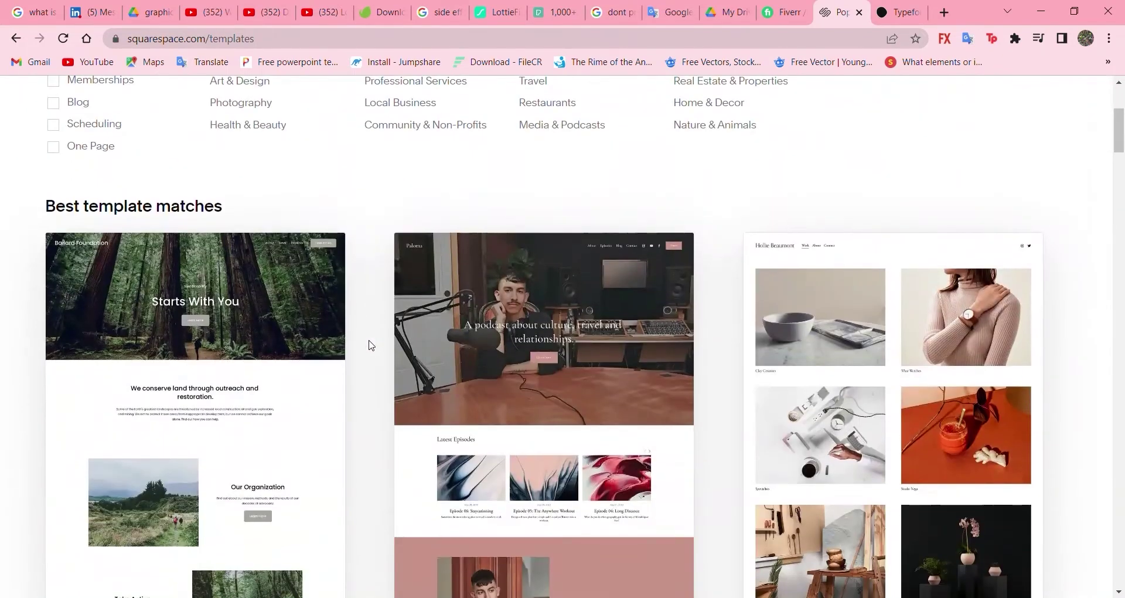
scroll(368, 408, down, 2)
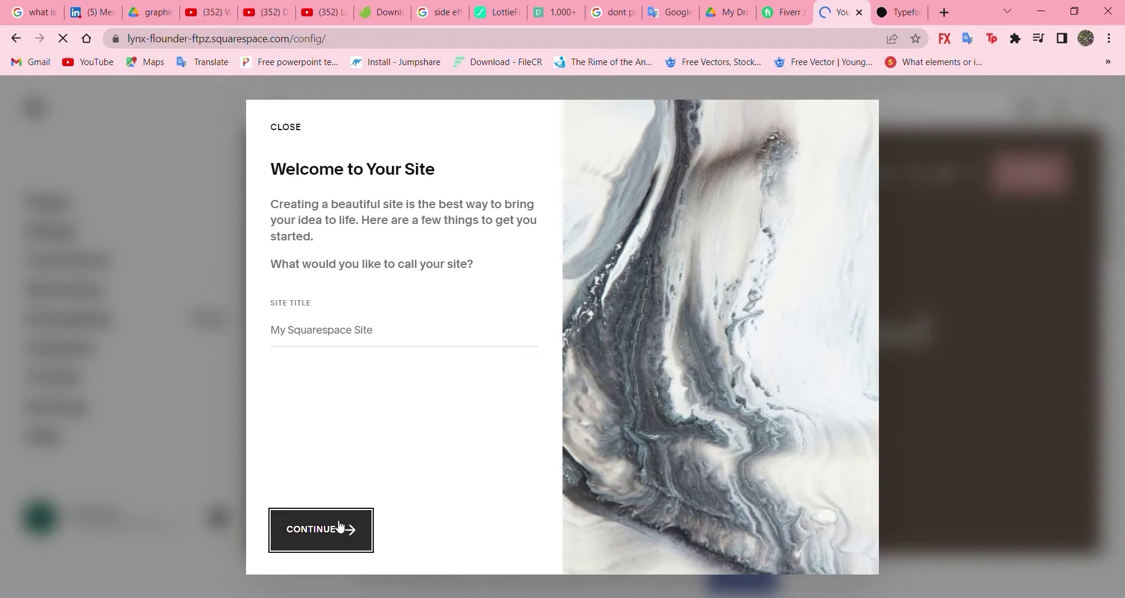
- Step through the Paloma site's welcome modal to reach the podcast home page dashboard
click(339, 529)
click(504, 529)
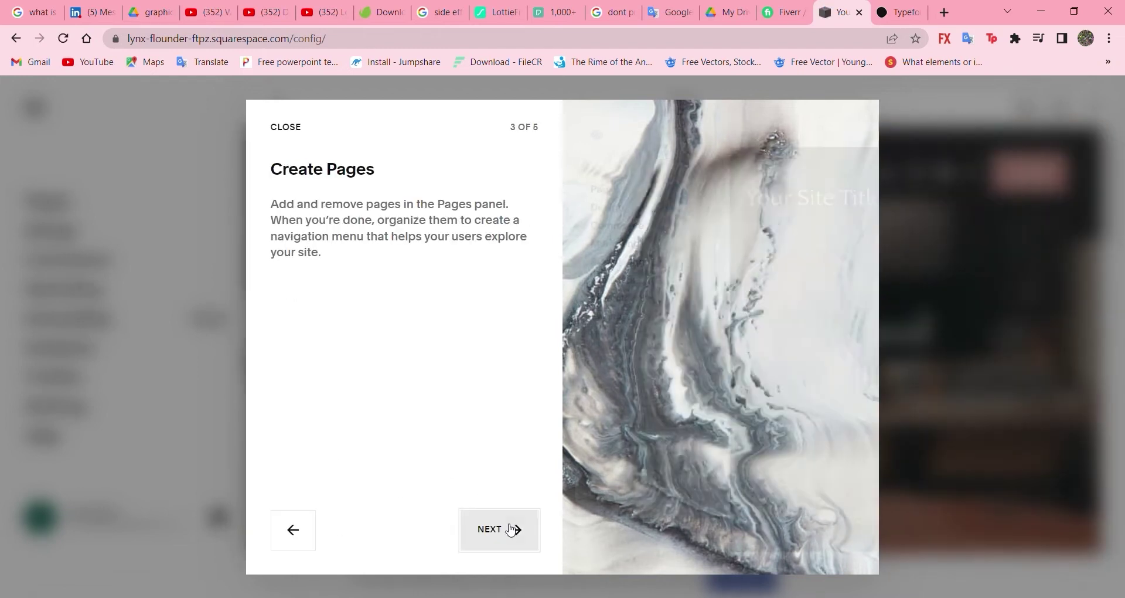
click(491, 547)
click(490, 539)
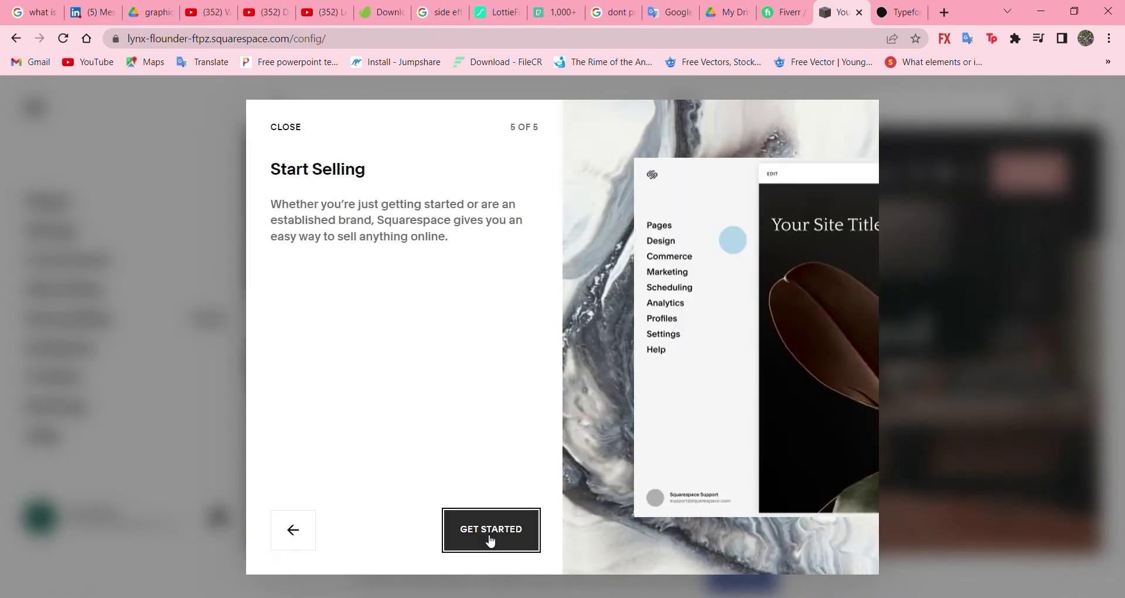
click(491, 529)
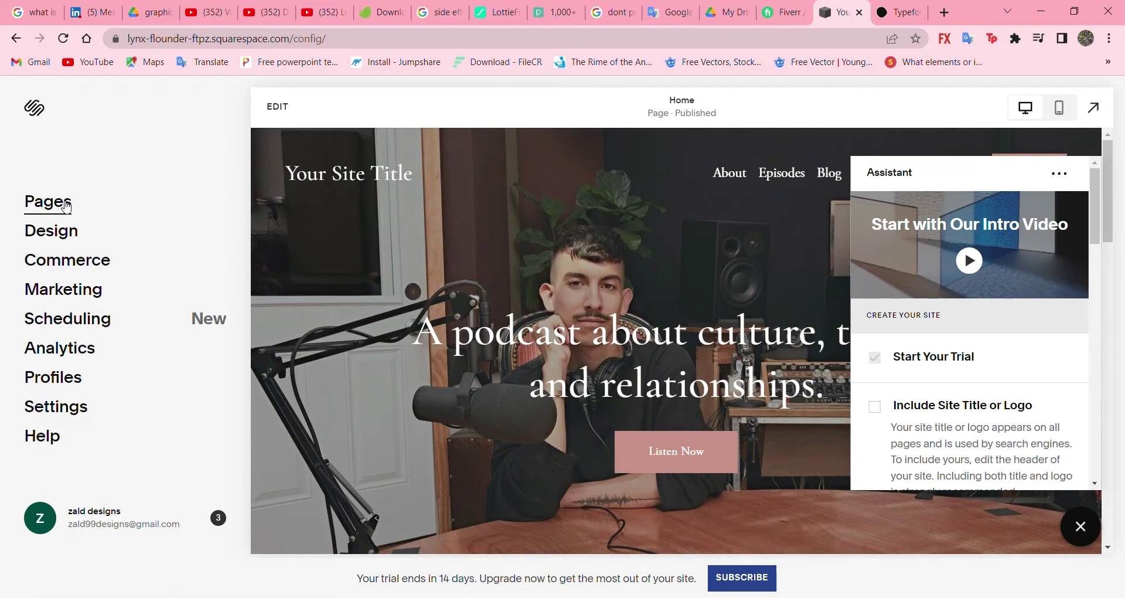
- Add a Main Navigation page from the Pages list using Page Layouts
click(66, 207)
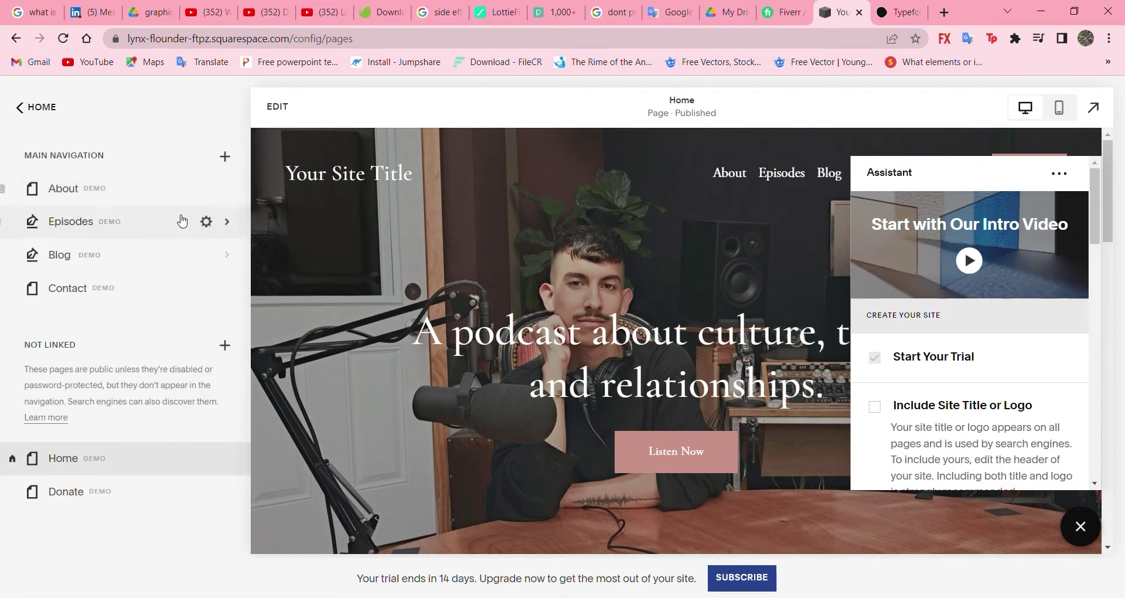
click(225, 156)
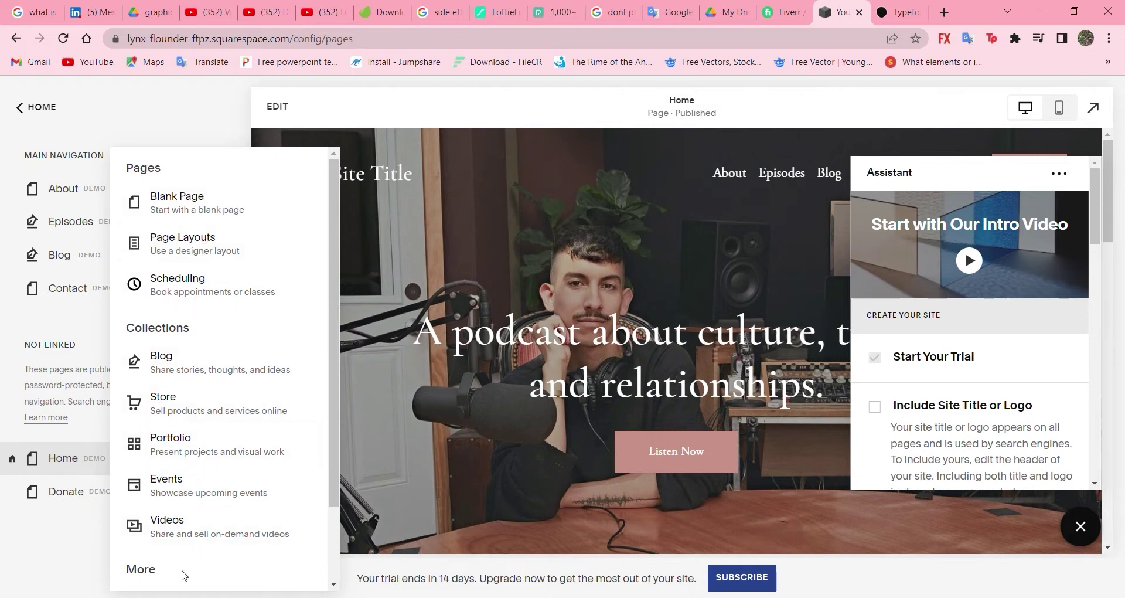
scroll(213, 405, down, 2)
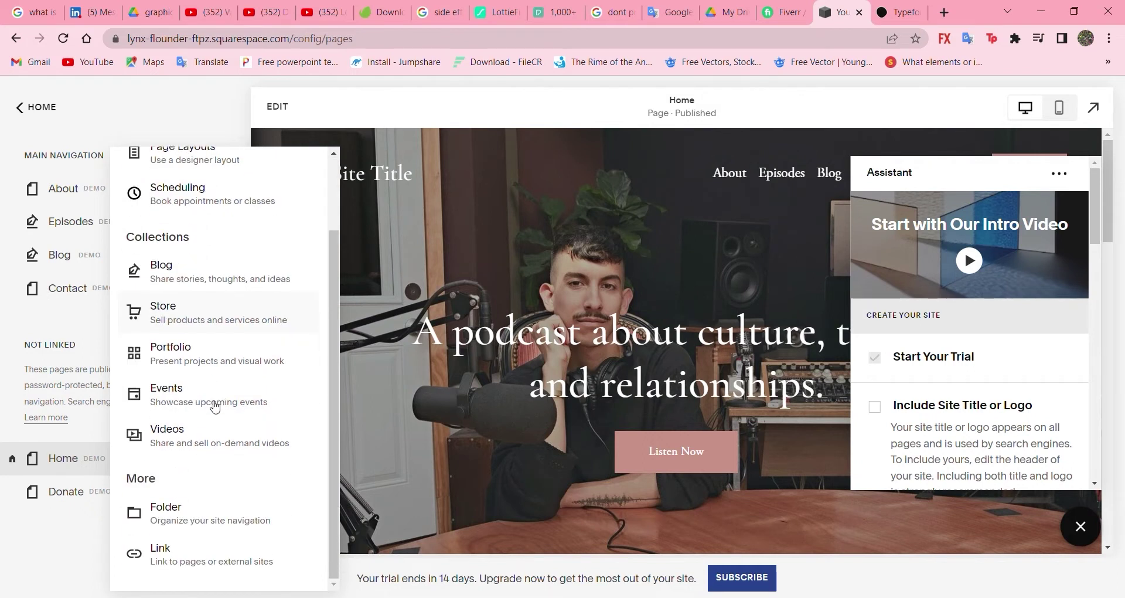
scroll(215, 406, up, 2)
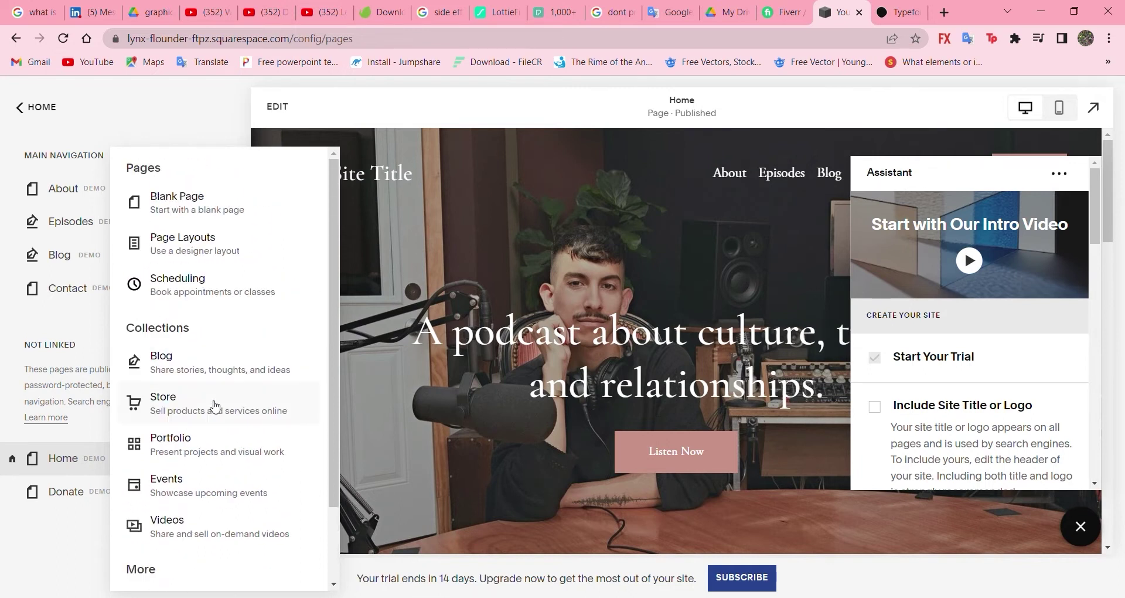
click(216, 247)
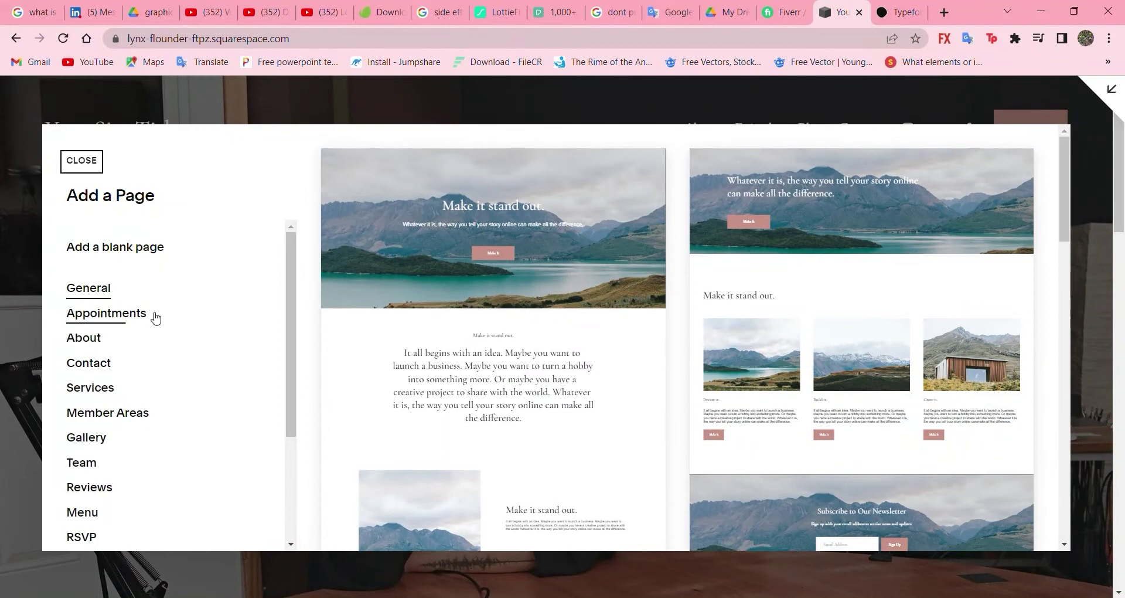
click(154, 316)
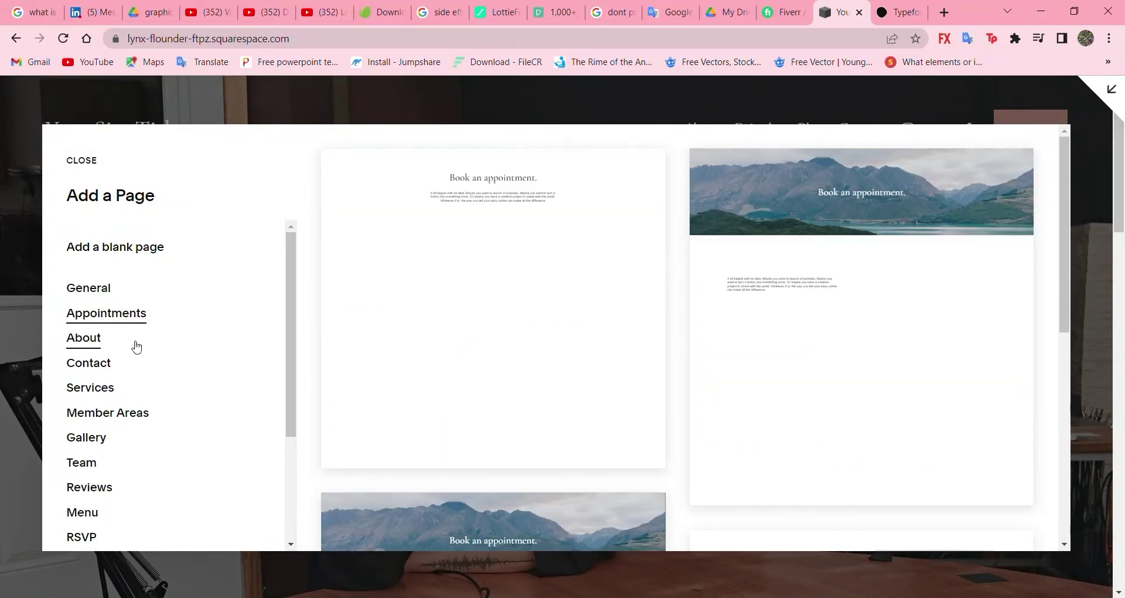
click(136, 342)
click(127, 378)
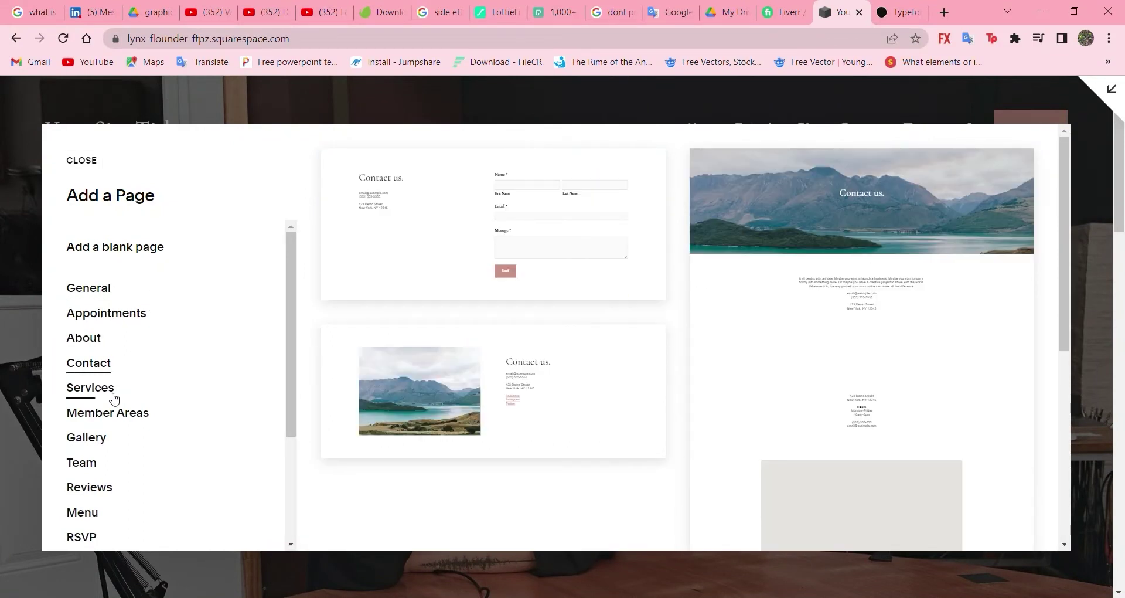
click(113, 392)
click(106, 417)
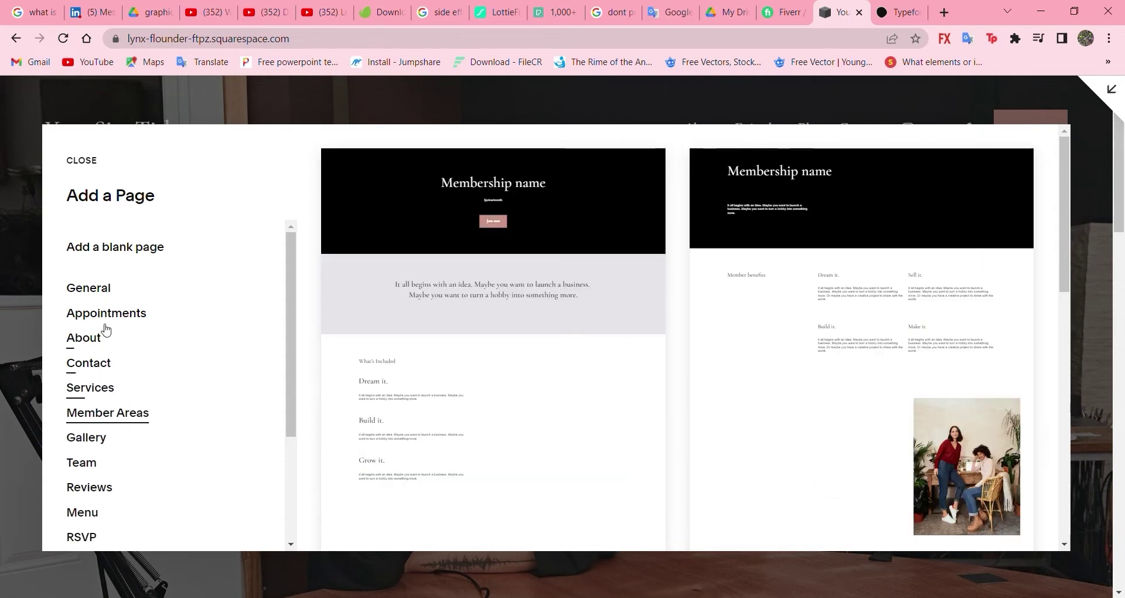
click(109, 290)
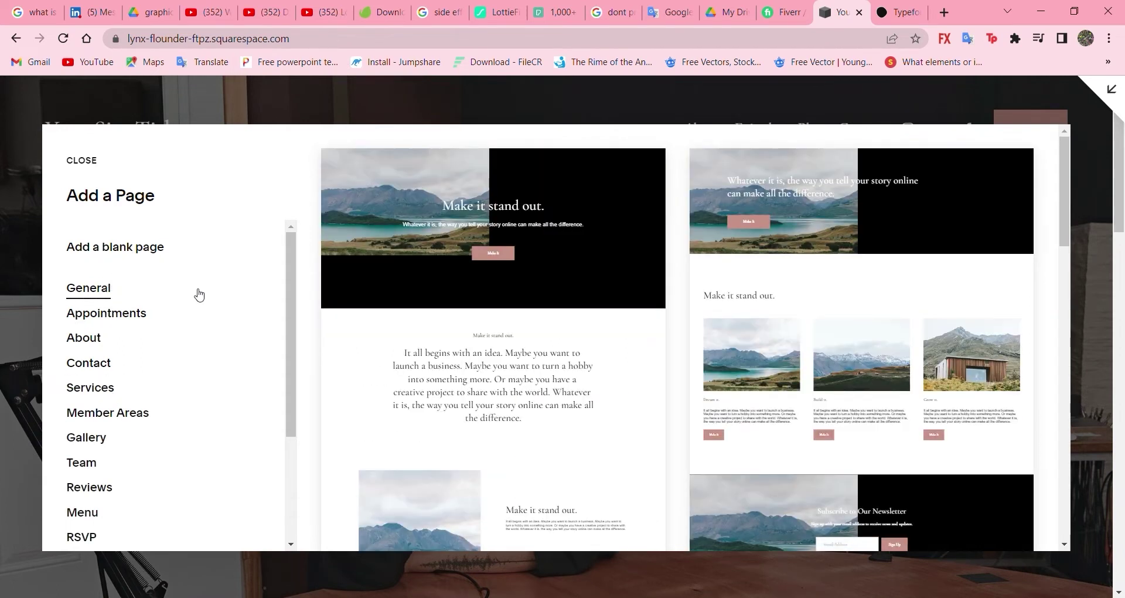
scroll(577, 314, down, 1)
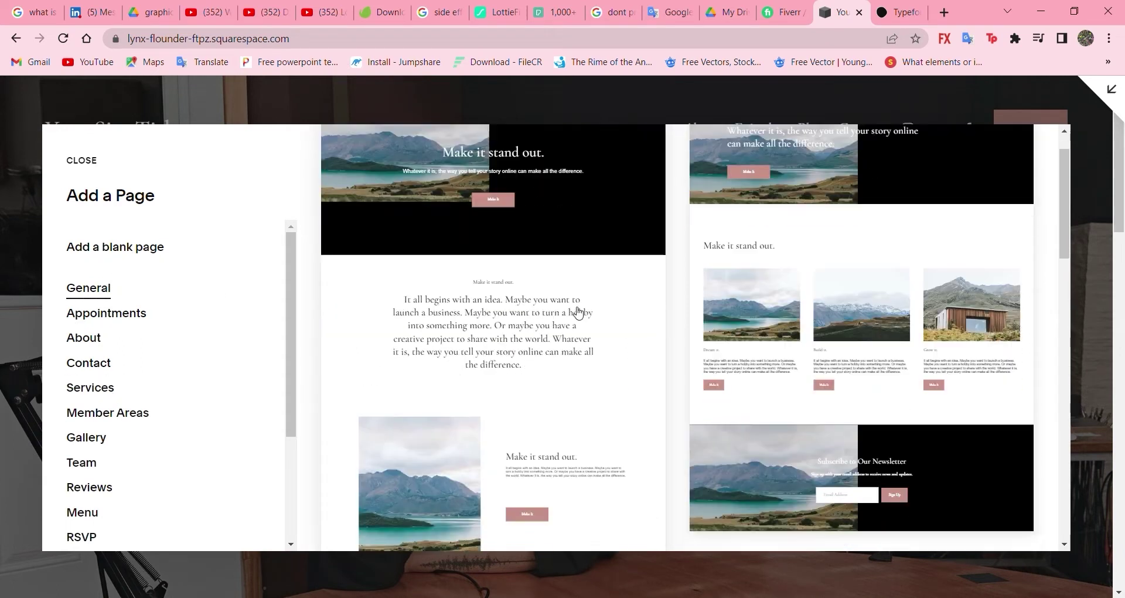
scroll(577, 314, down, 2)
scroll(578, 313, down, 2)
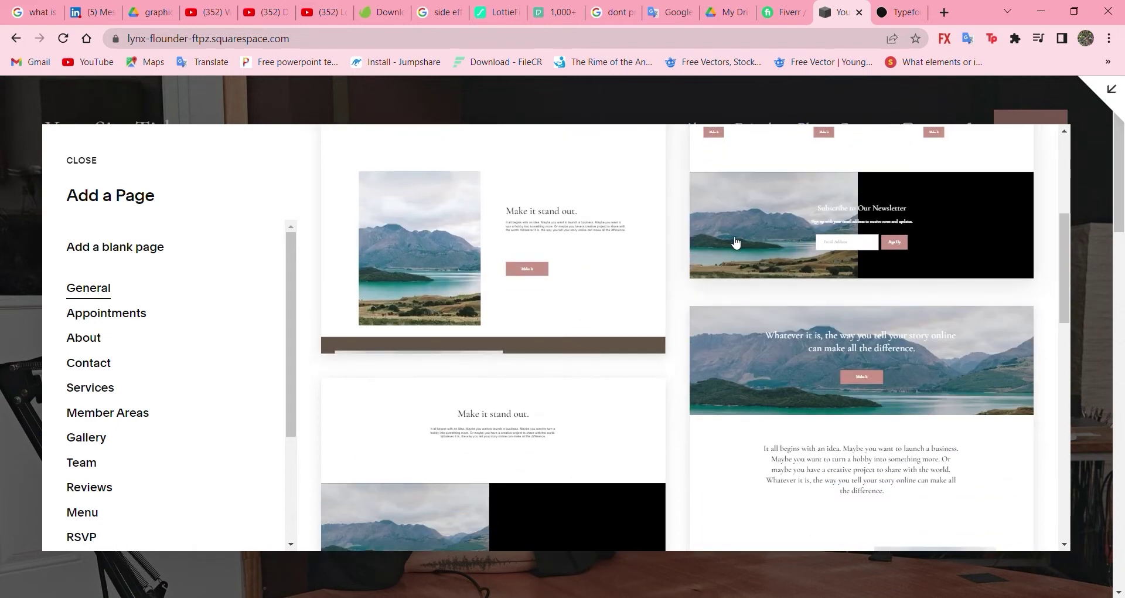
key(Escape)
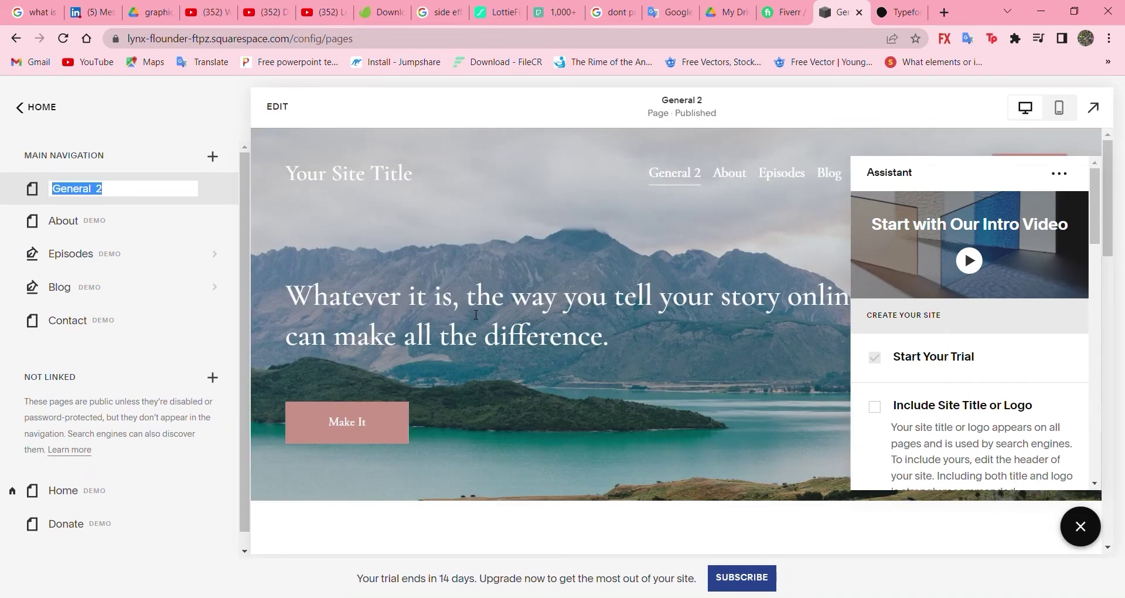
- Rename the new General-layout page to 'landing page' and close the Assistant panel
key(BackSpace)
text(landing)
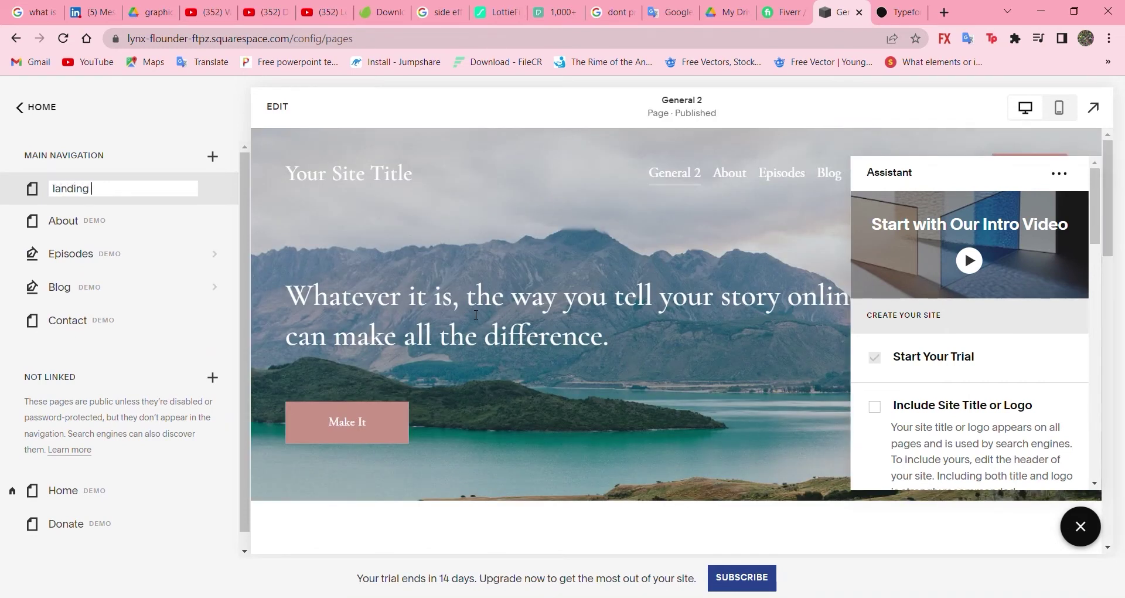
text(page)
key(Return)
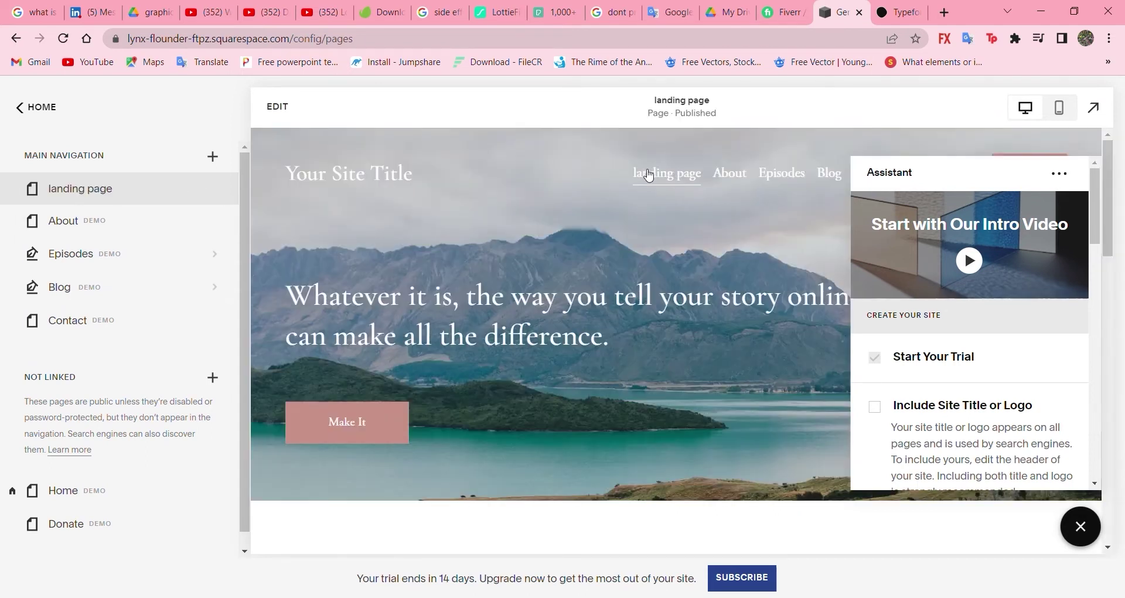
click(1084, 529)
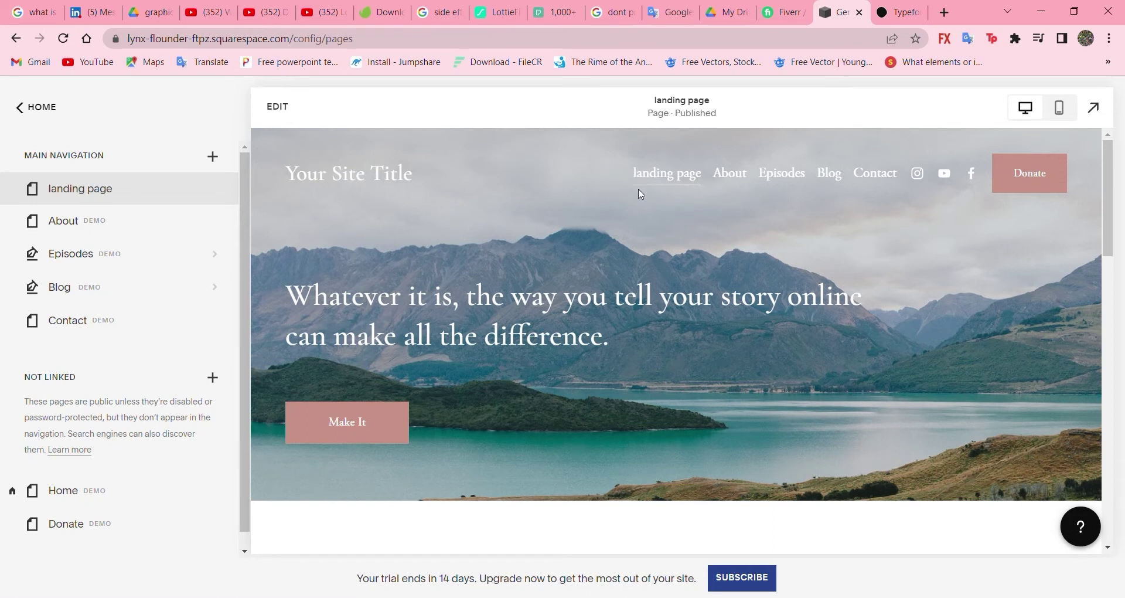
- Paste CSS hiding the header and footer into the landing page's Advanced Page Header Code Injection
mouse_move(123, 188)
click(215, 191)
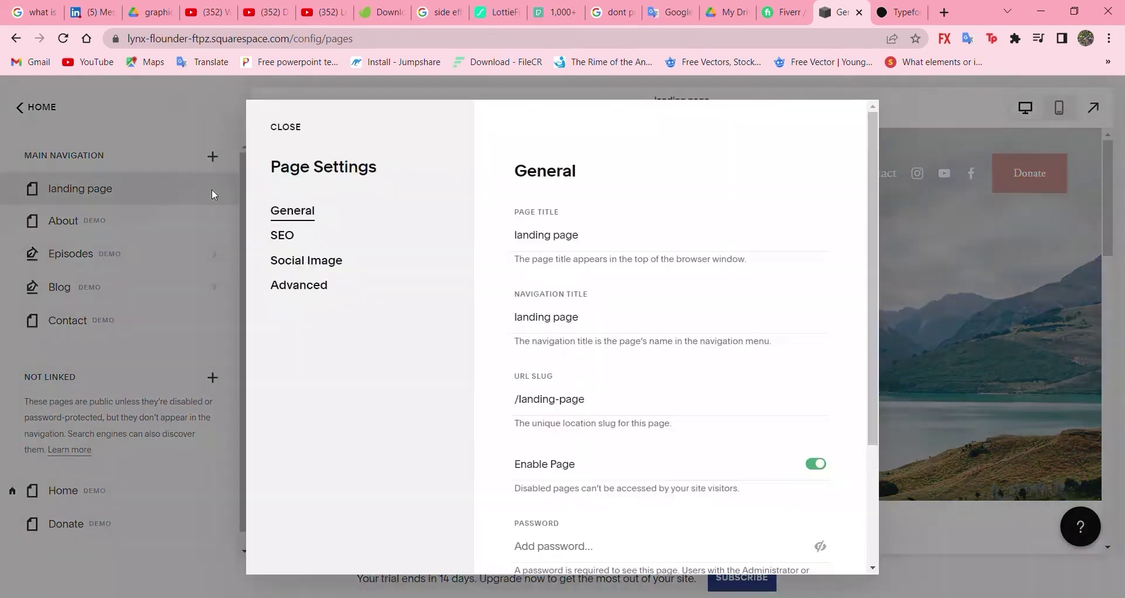
click(314, 288)
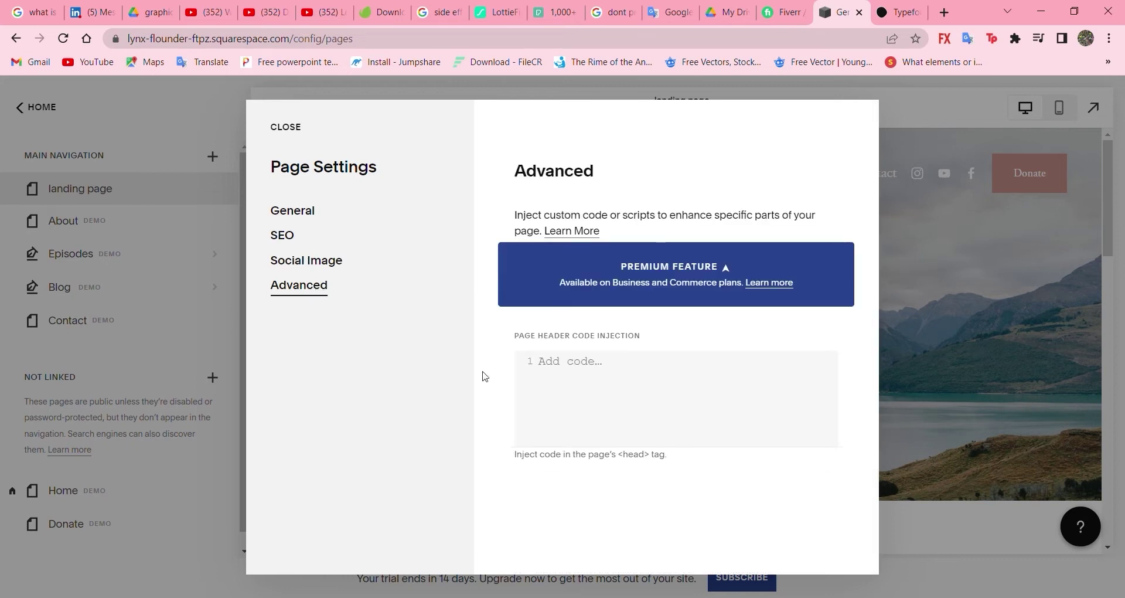
click(576, 367)
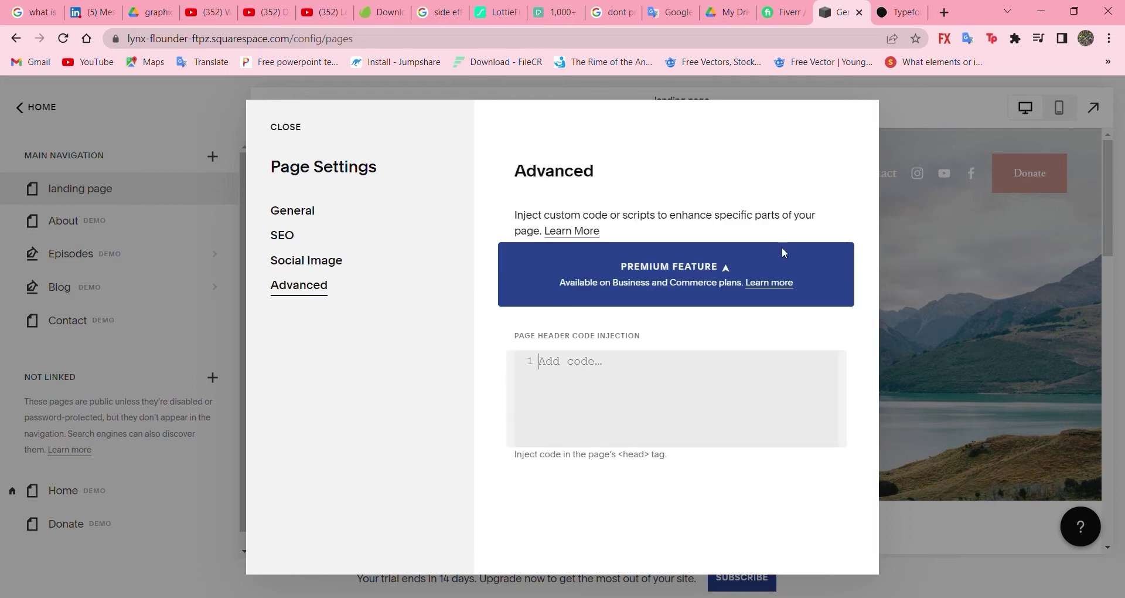
key(ctrl+v)
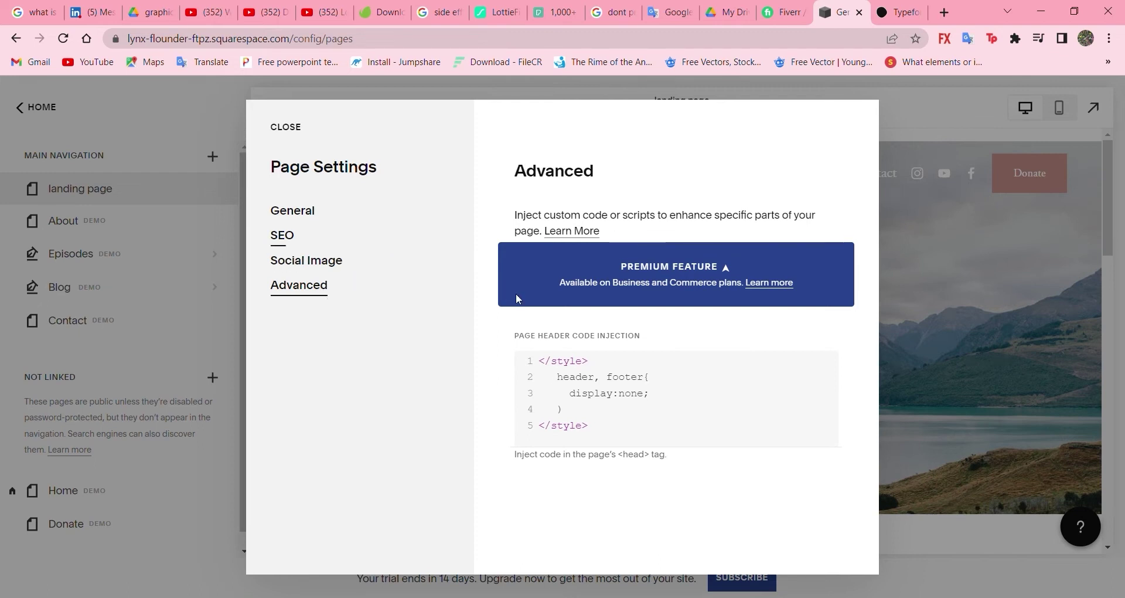
drag(539, 362, 656, 380)
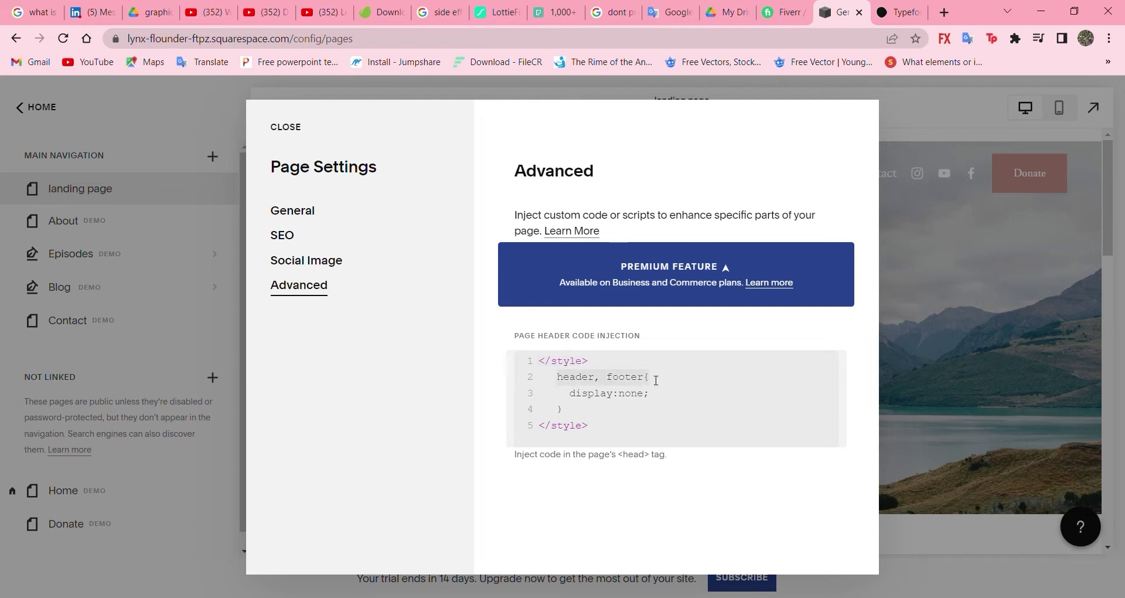
drag(567, 393, 651, 394)
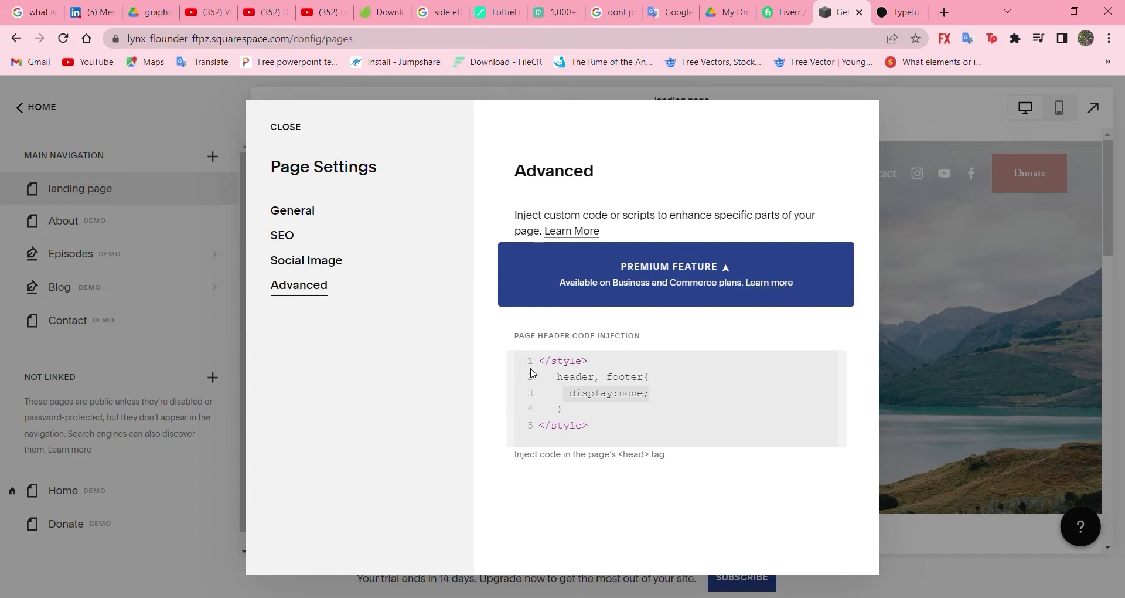
click(287, 128)
- Review the landing page preview, return to the Home menu, then switch to a Google tab
scroll(287, 153, down, 3)
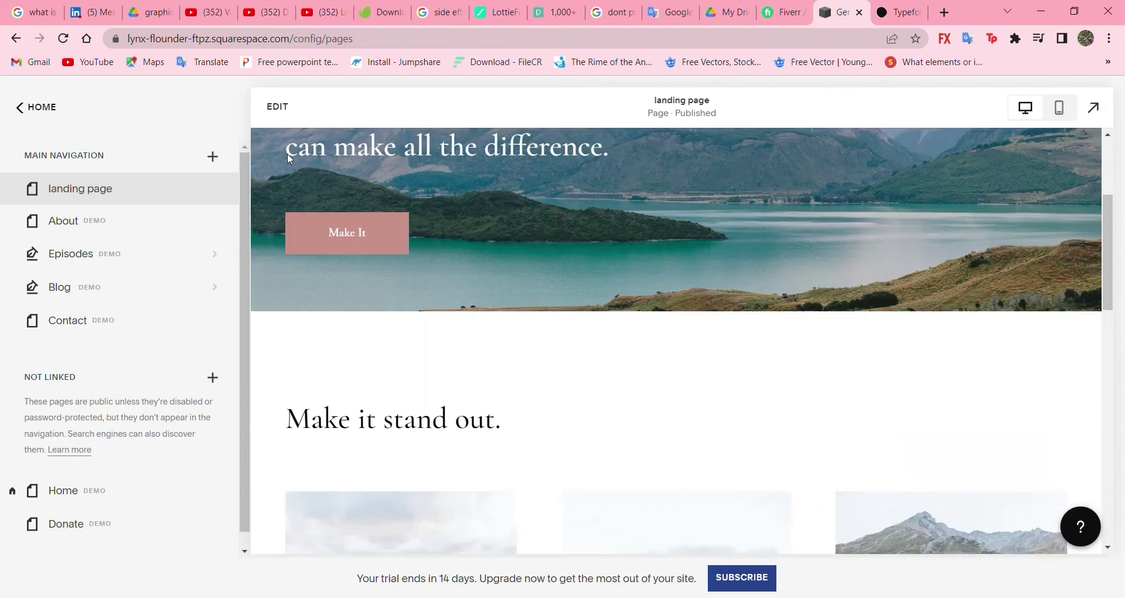
scroll(287, 153, down, 7)
scroll(287, 155, down, 3)
scroll(288, 158, down, 4)
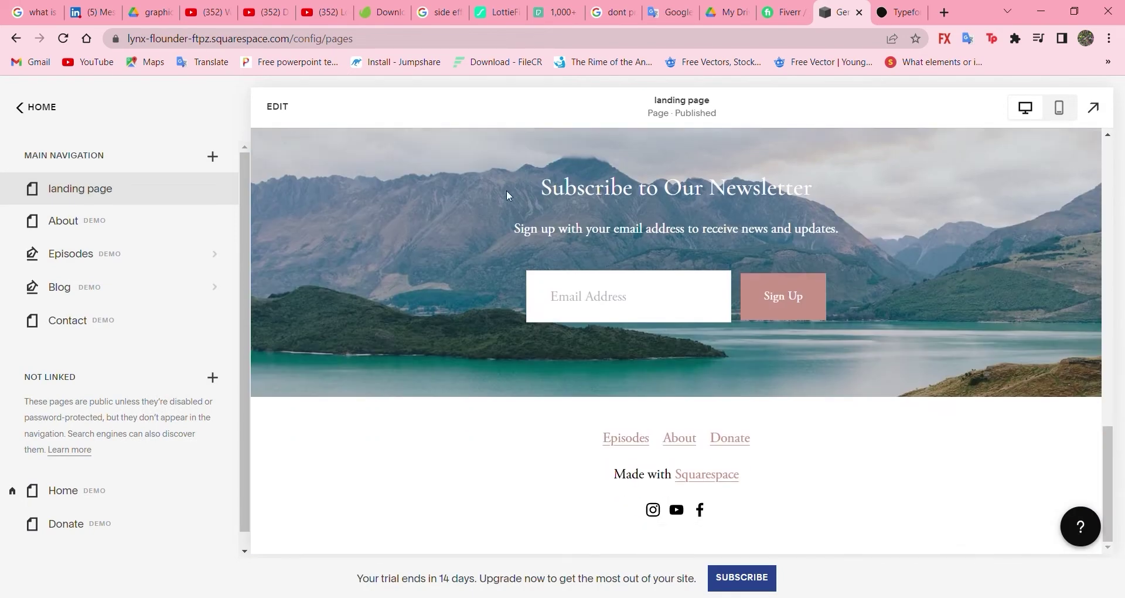
scroll(506, 190, up, 1)
scroll(613, 254, up, 3)
scroll(613, 254, up, 5)
scroll(614, 250, up, 5)
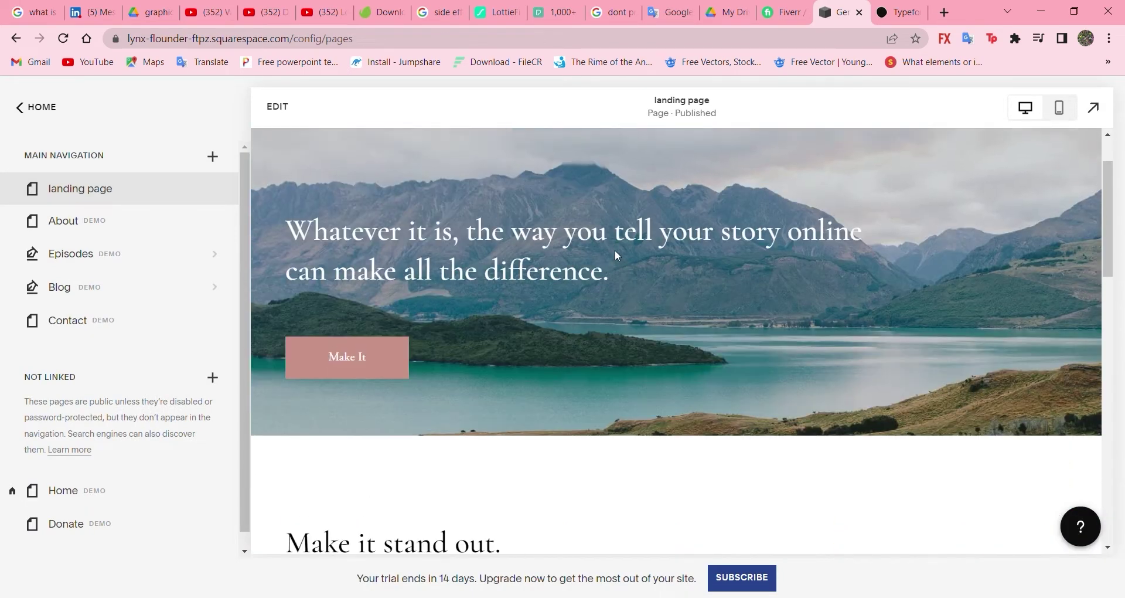
scroll(614, 250, up, 2)
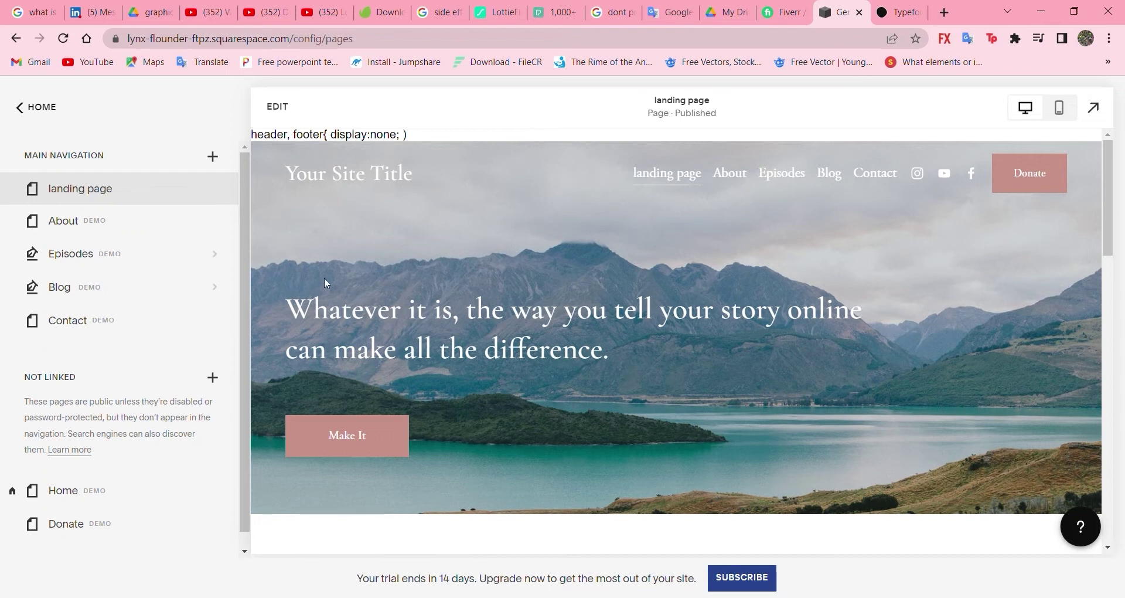
mouse_move(105, 253)
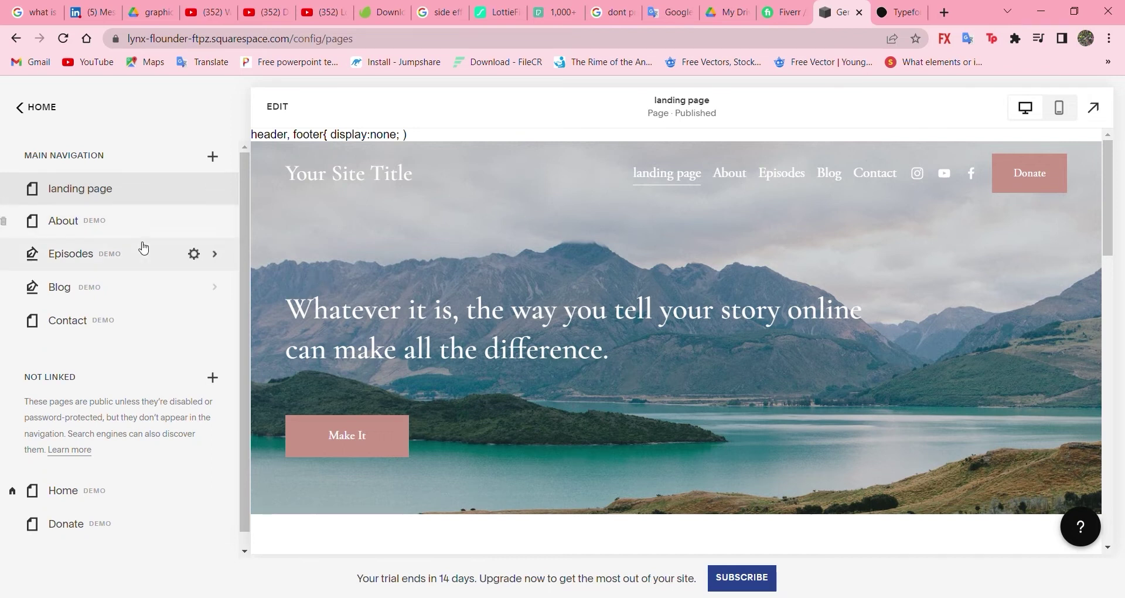
click(37, 109)
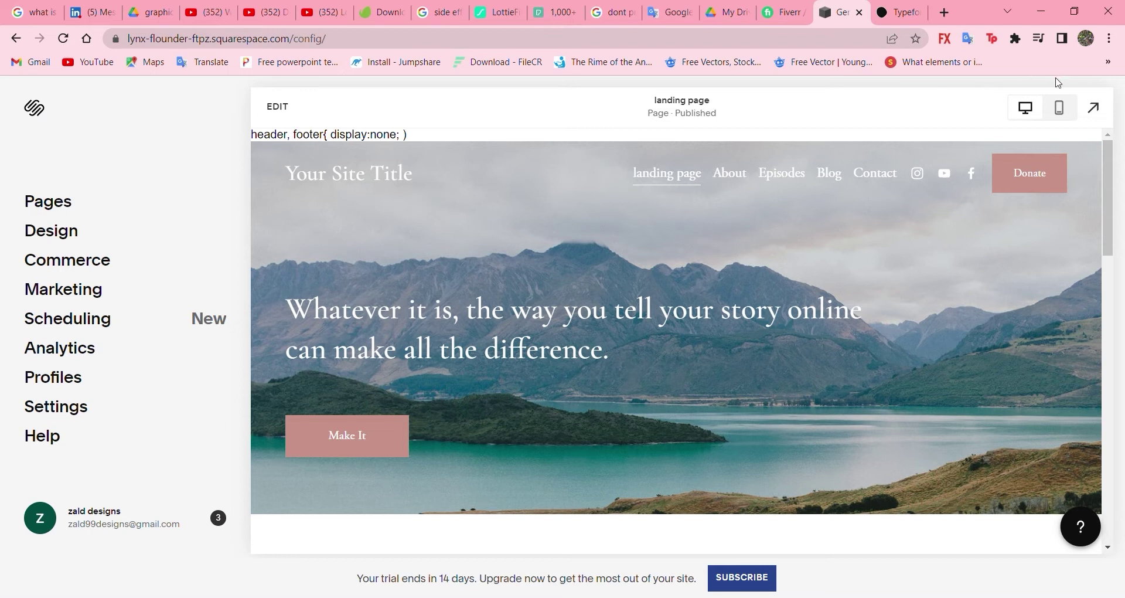
key(ctrl+Tab)
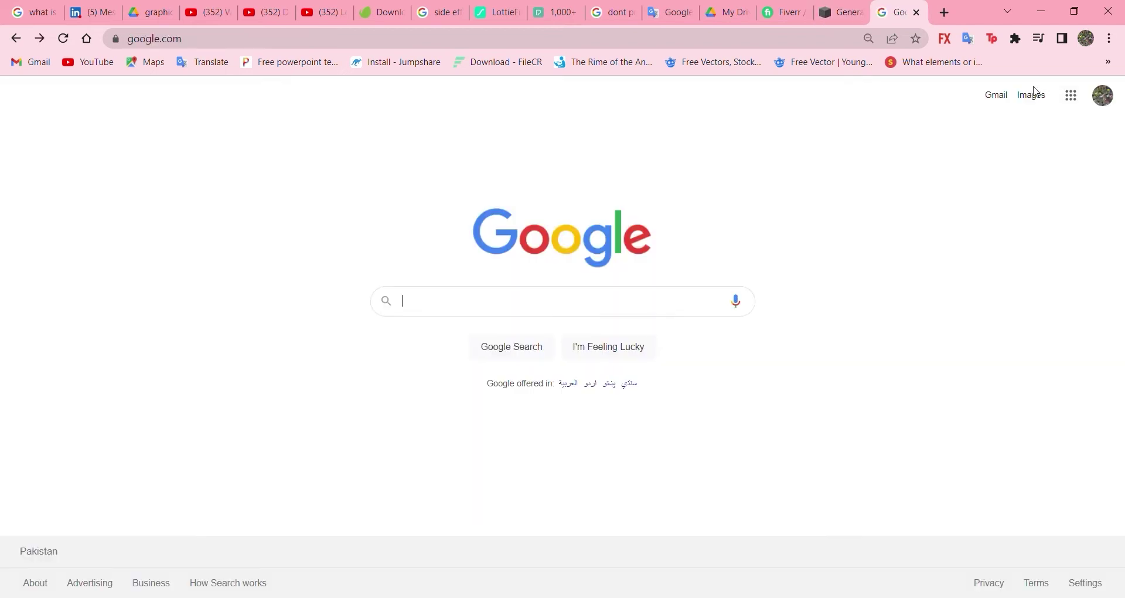
- Search Google for convertkit, open convertkit.com and start the 14-day free trial
text(o)
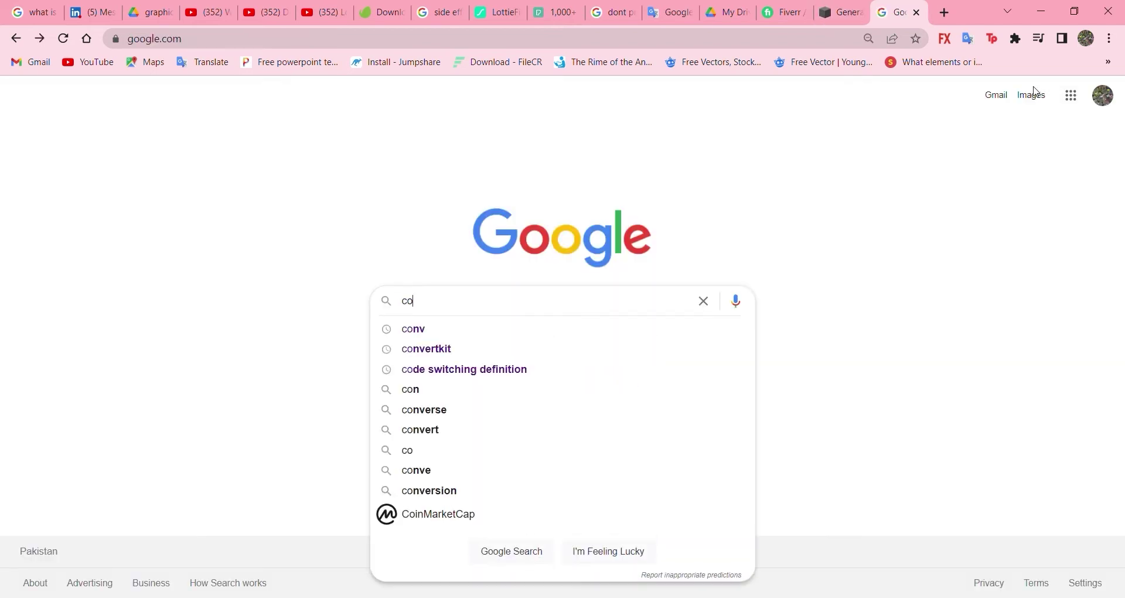
key(Down)
key(Down)
key(Return)
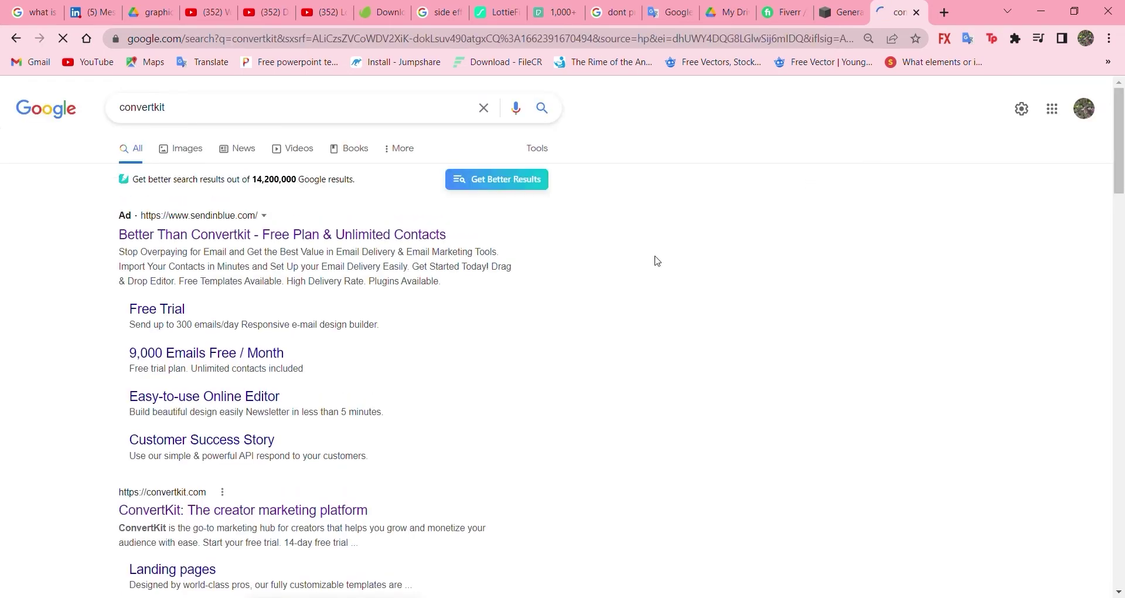
scroll(495, 342, down, 2)
scroll(495, 342, down, 2)
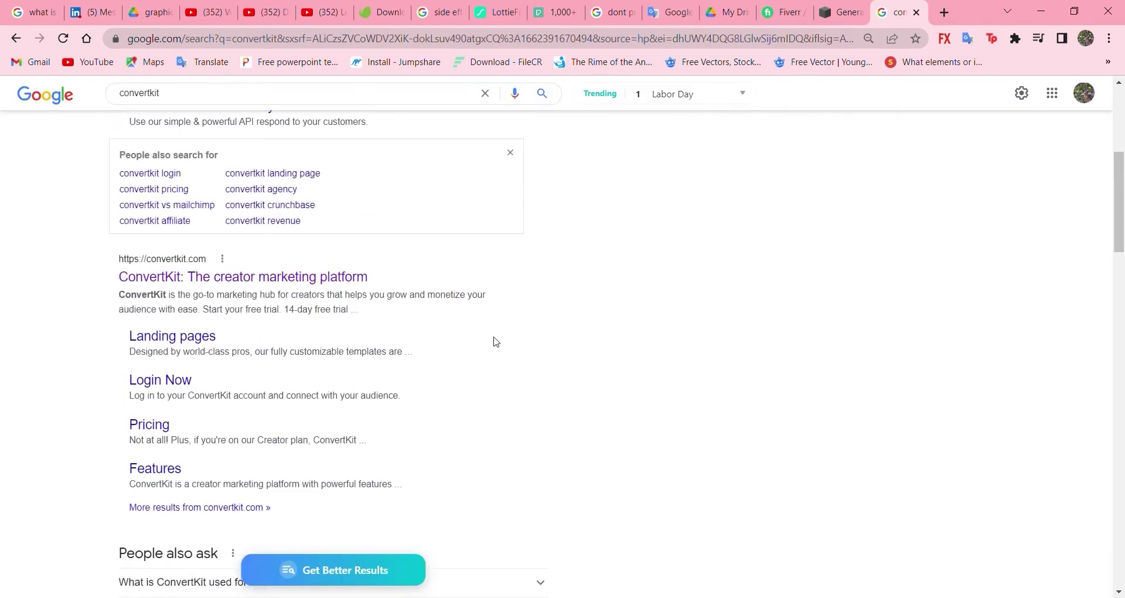
click(319, 280)
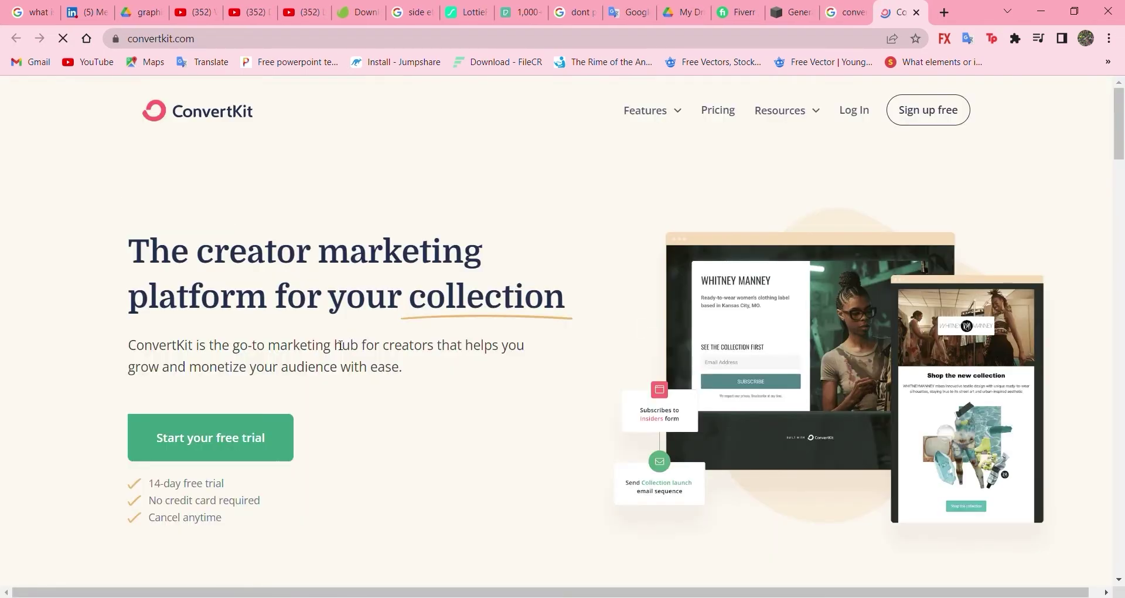
click(248, 312)
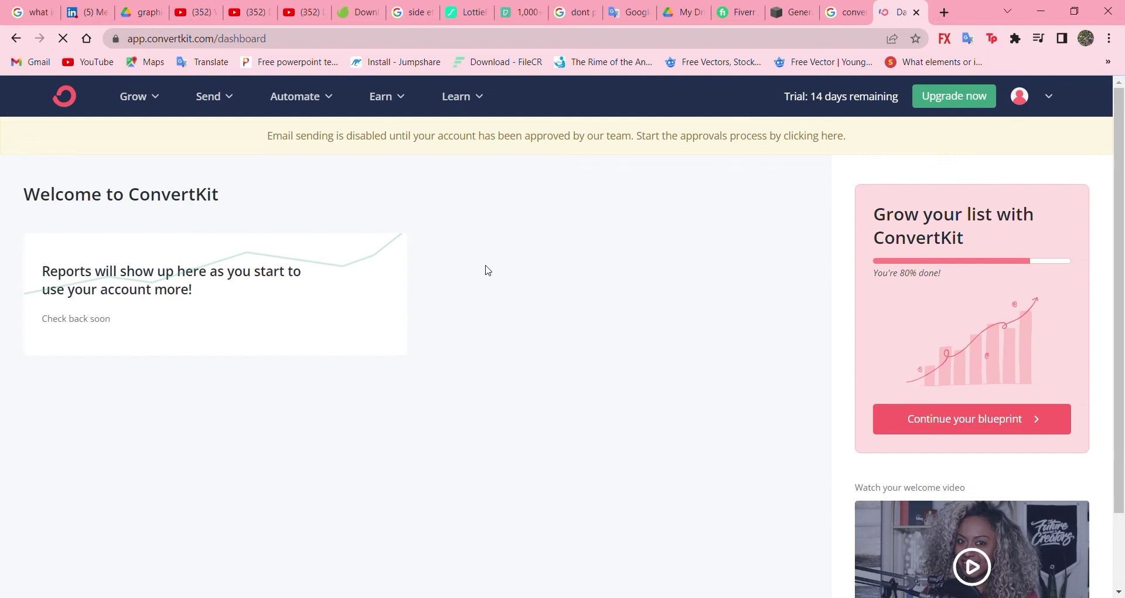
- Open the grow-your-list blueprint checklist from the ConvertKit dashboard
scroll(448, 393, down, 1)
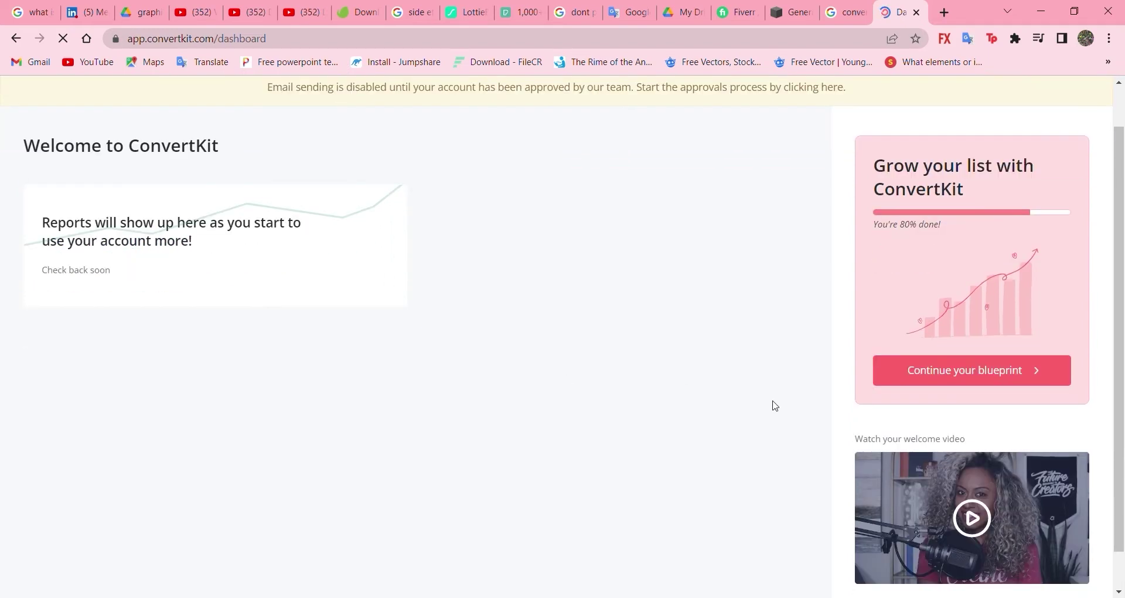
click(950, 368)
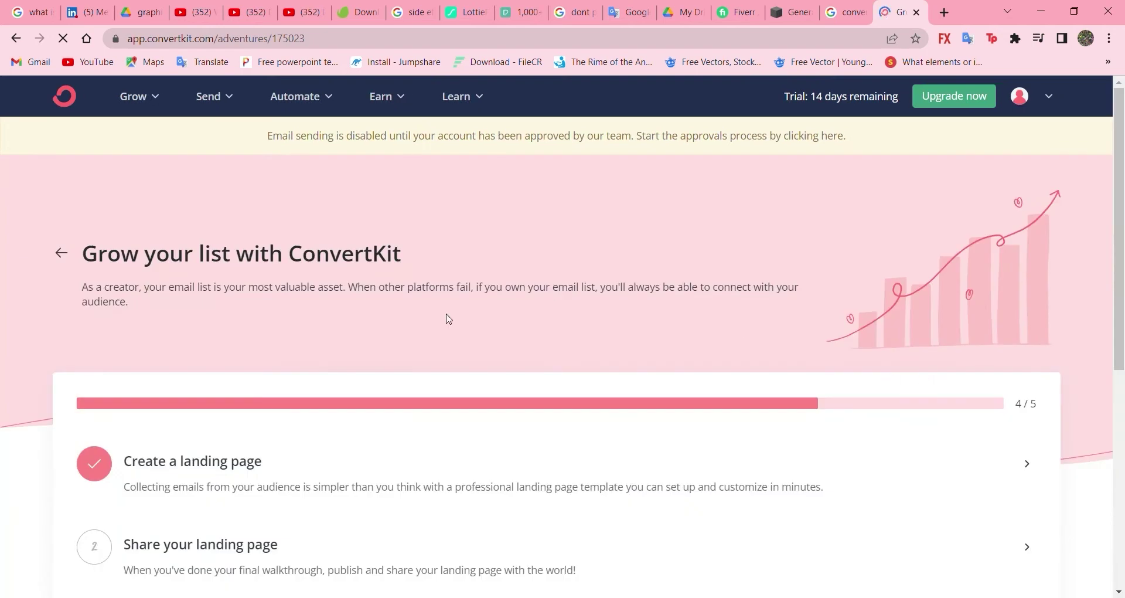
scroll(449, 318, down, 5)
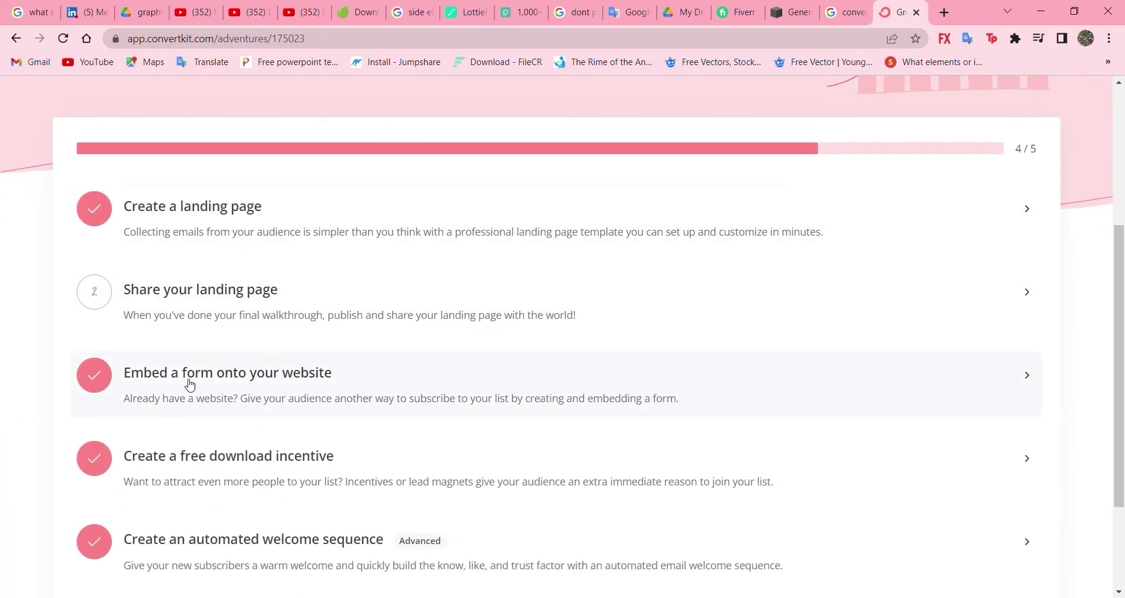
scroll(175, 384, down, 2)
scroll(157, 382, up, 2)
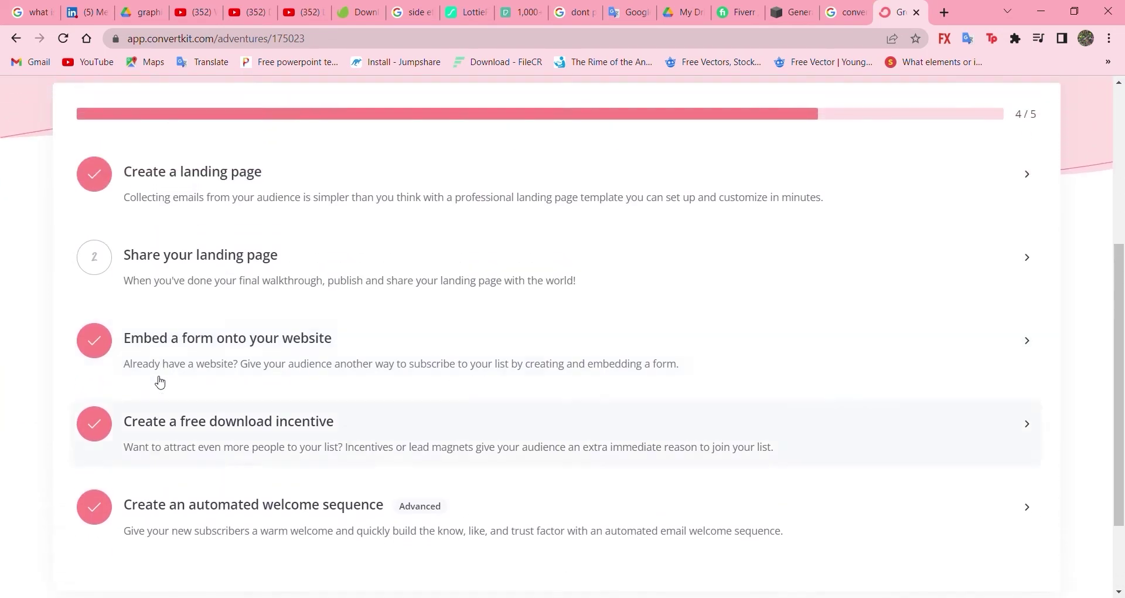
- Open the 'Embed a form onto your website' step and start creating a form
click(192, 354)
scroll(187, 352, down, 3)
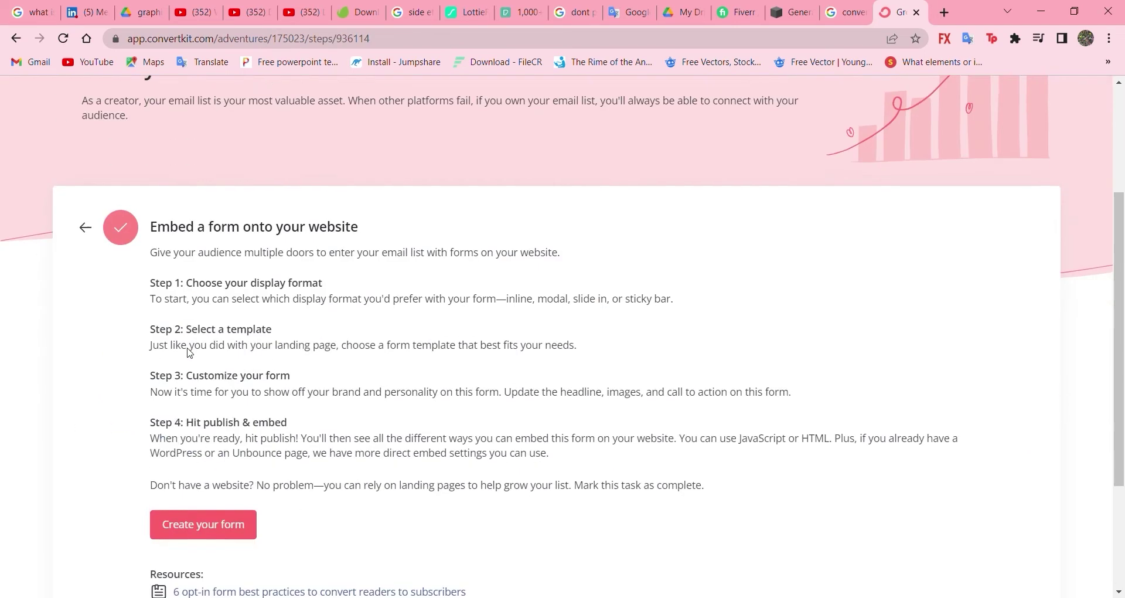
scroll(190, 353, down, 2)
drag(161, 164, 286, 164)
click(354, 212)
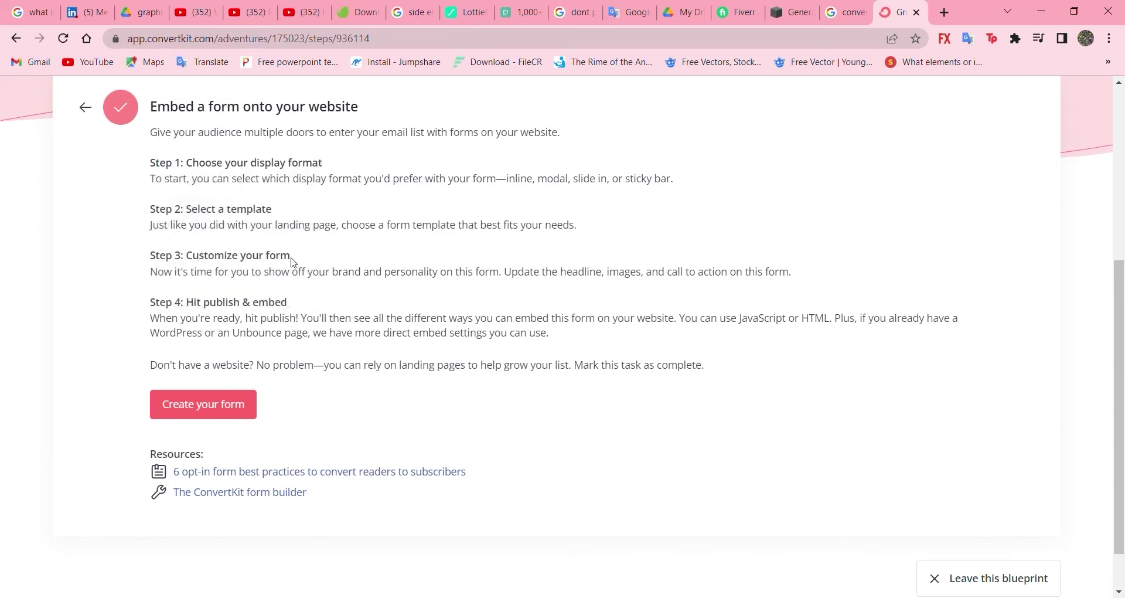
scroll(290, 255, down, 1)
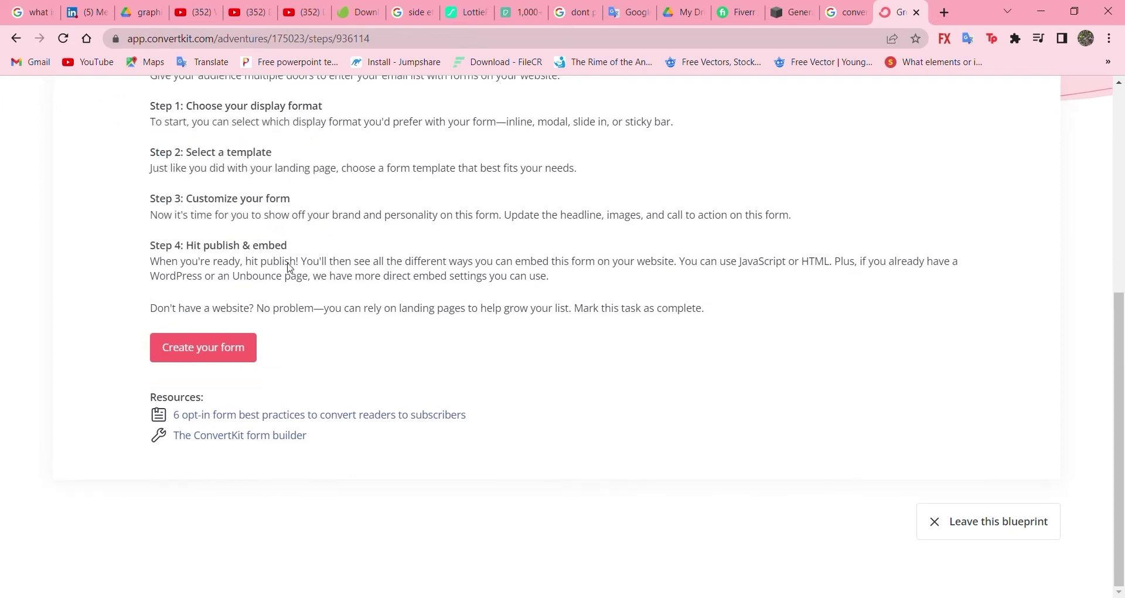
click(208, 363)
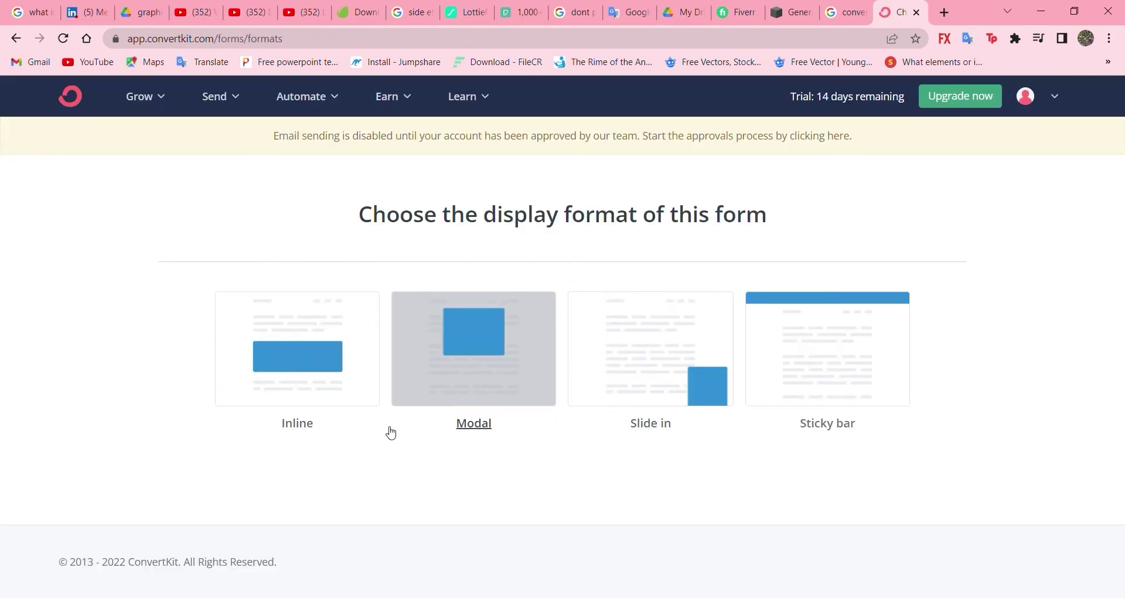
- Pick the Inline format and base the new form on the Clare template
click(310, 382)
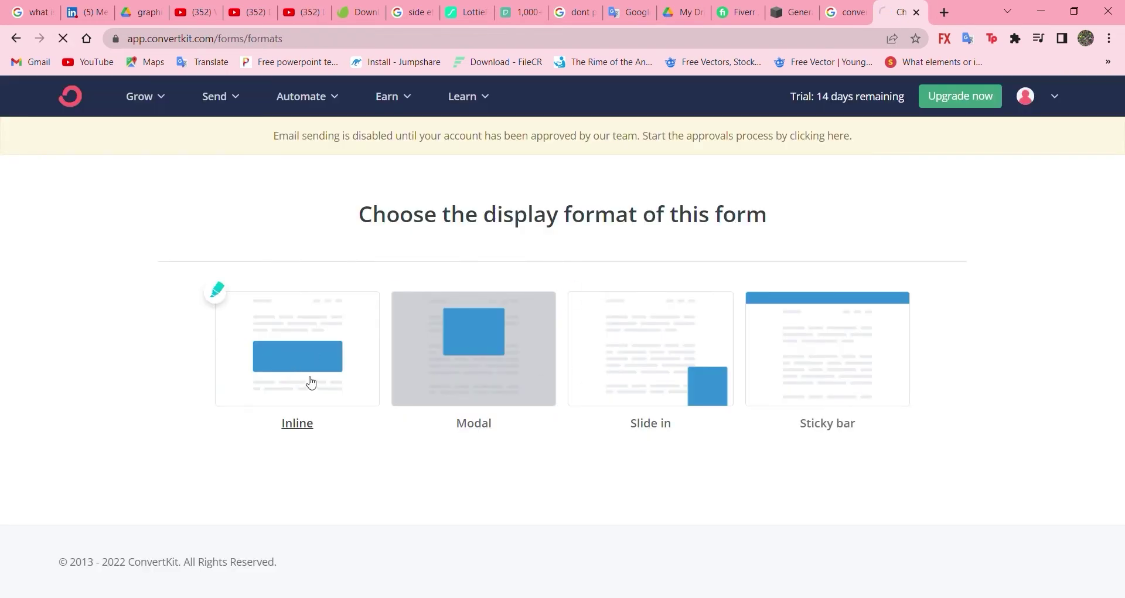
scroll(510, 448, down, 2)
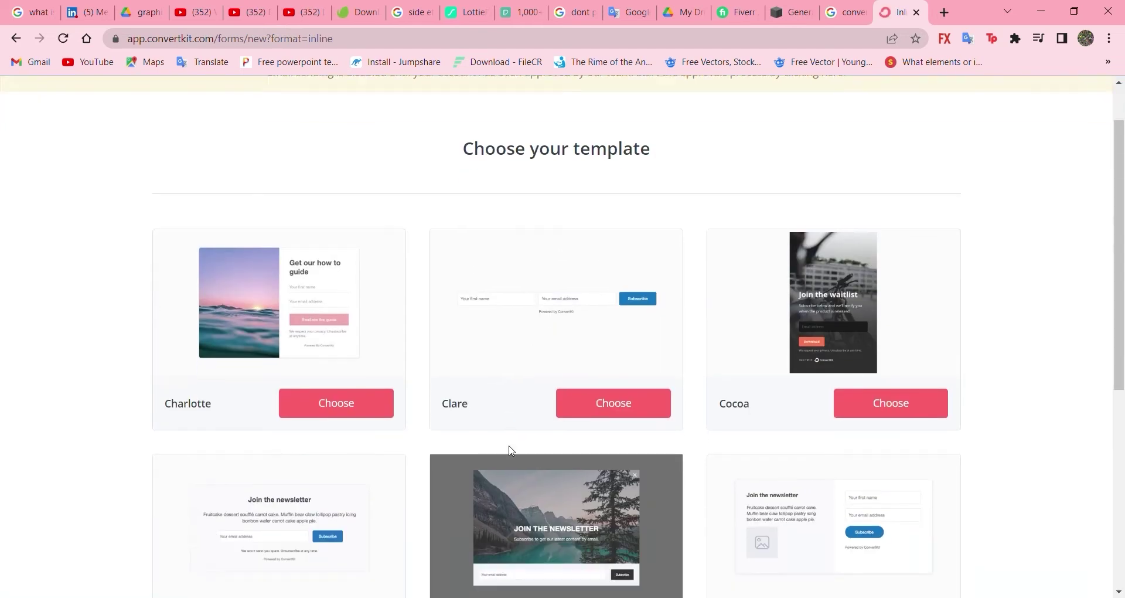
scroll(354, 290, down, 3)
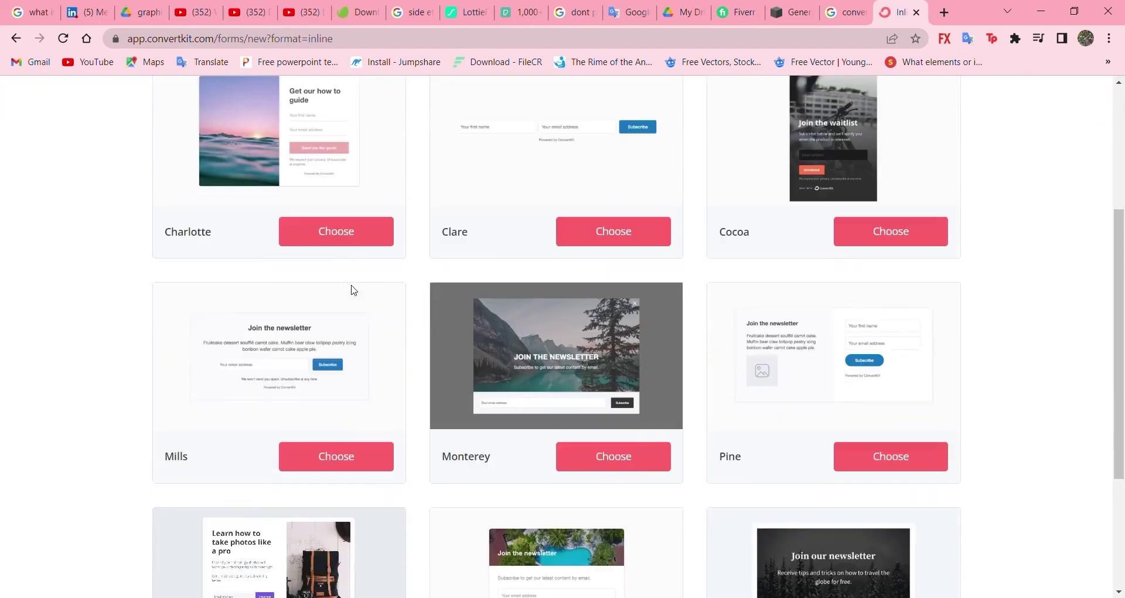
scroll(523, 326, down, 3)
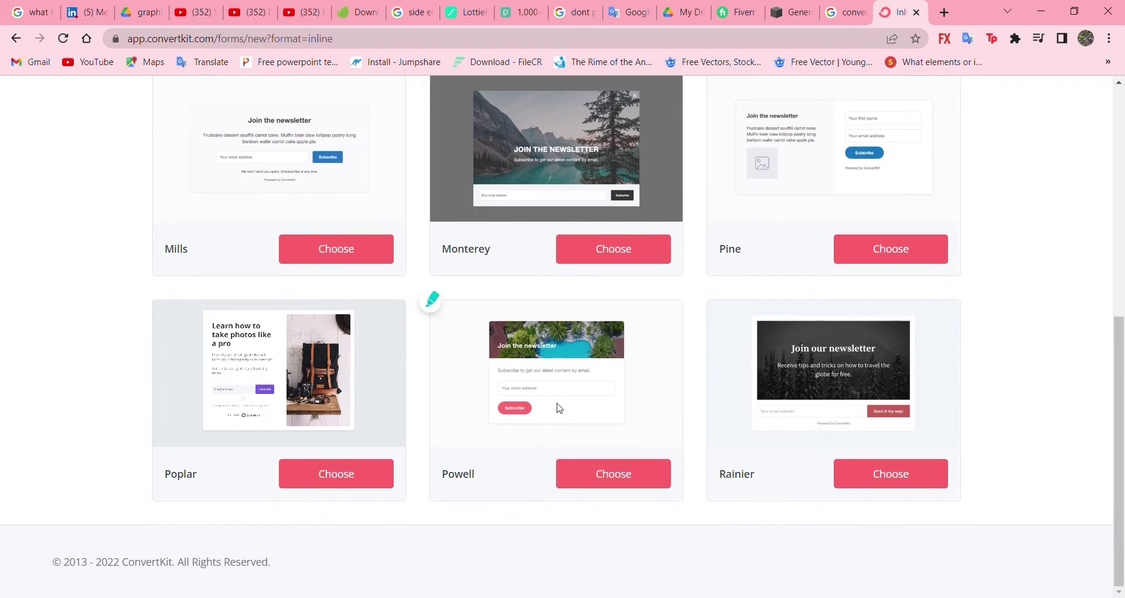
scroll(560, 409, up, 1)
scroll(558, 407, up, 1)
scroll(755, 288, up, 3)
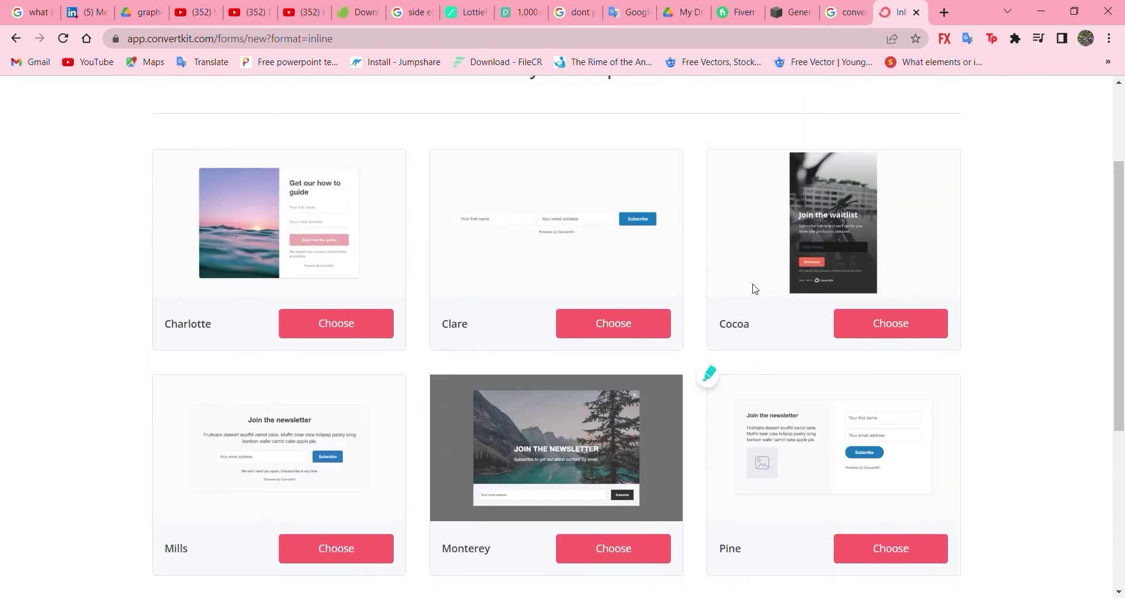
scroll(755, 288, up, 1)
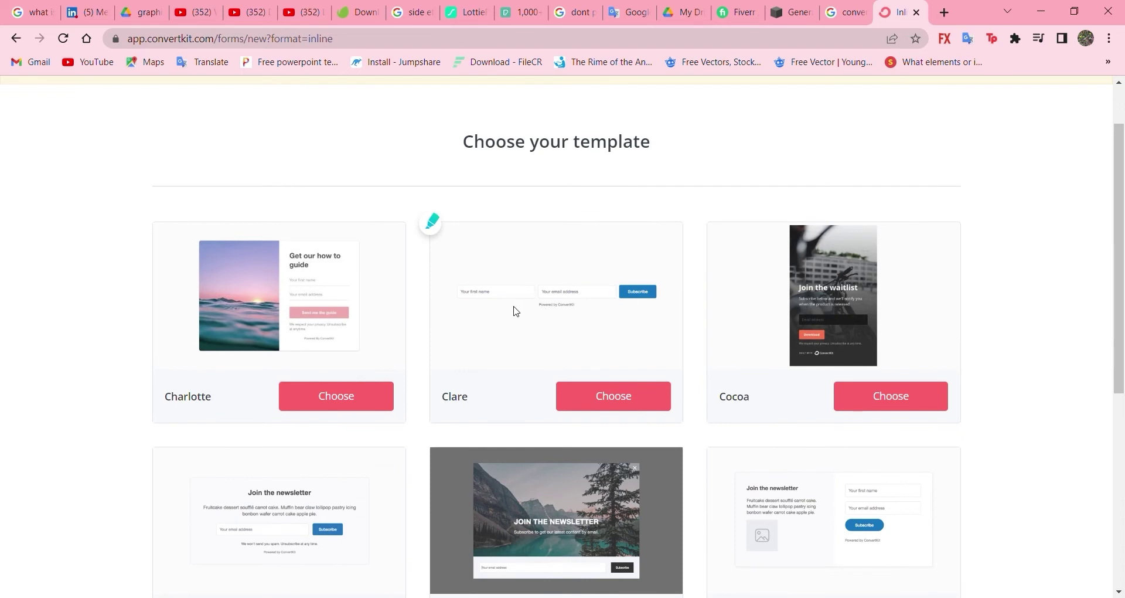
click(604, 389)
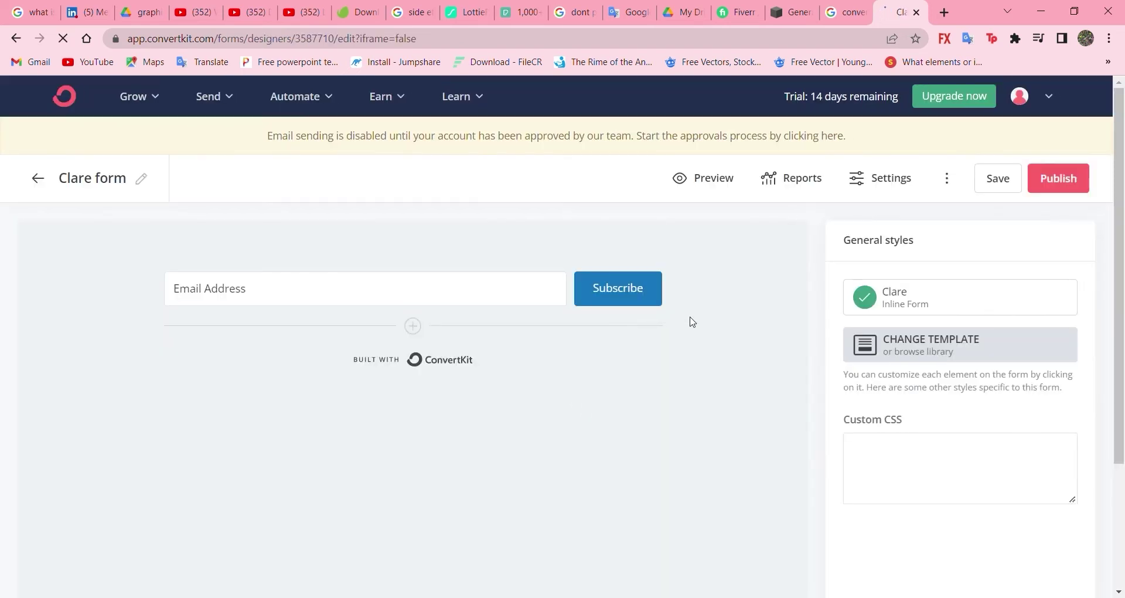
- Add a First Name field to the ConvertKit form and make it required
click(424, 328)
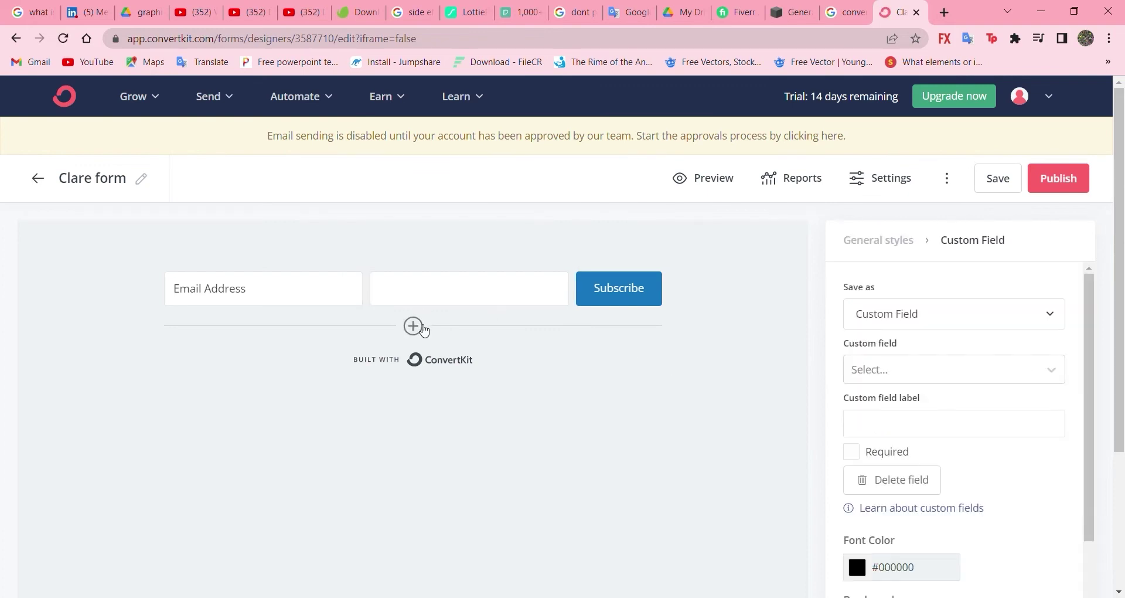
click(913, 369)
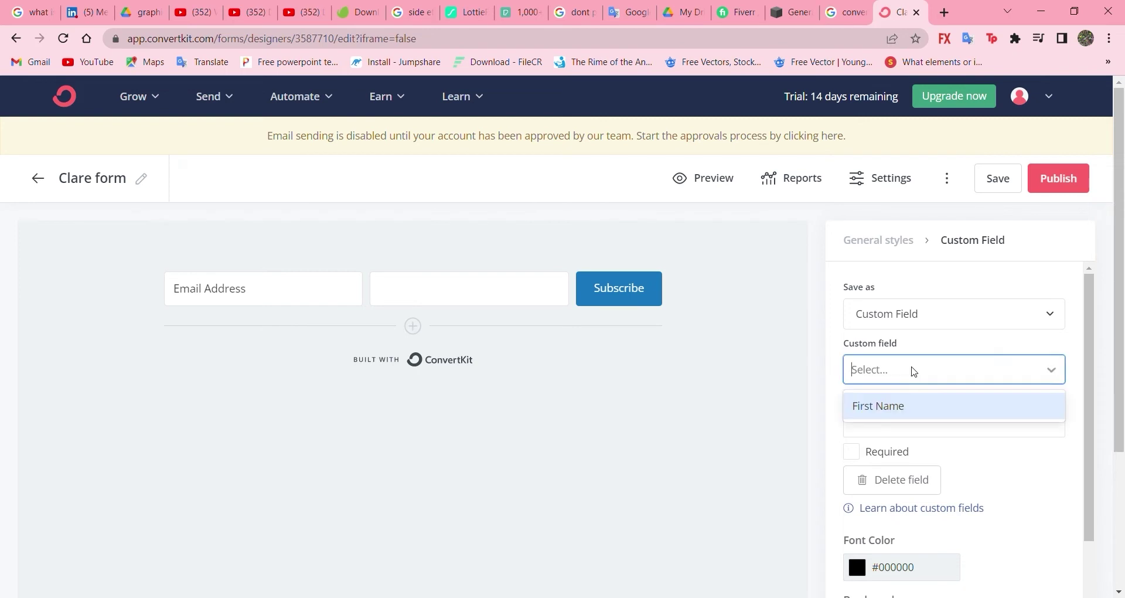
click(904, 408)
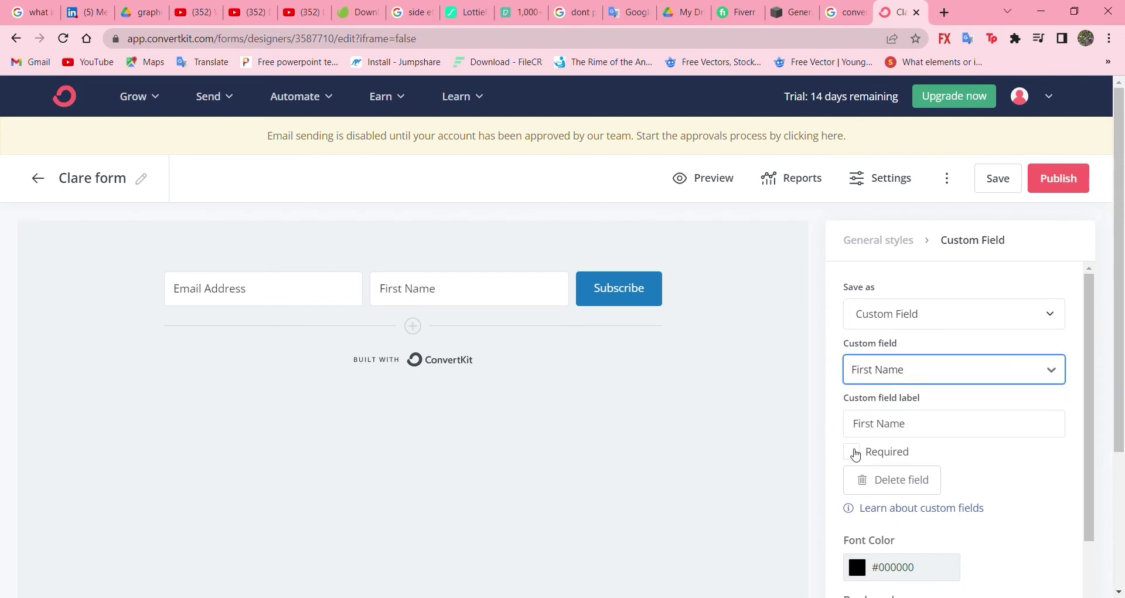
click(855, 454)
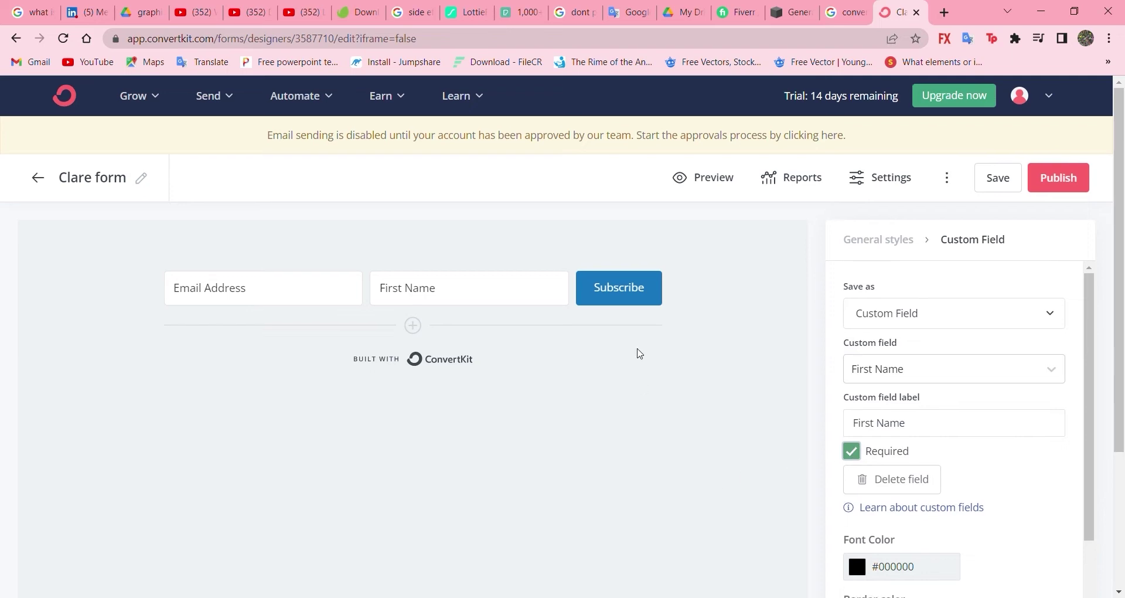
scroll(638, 353, down, 2)
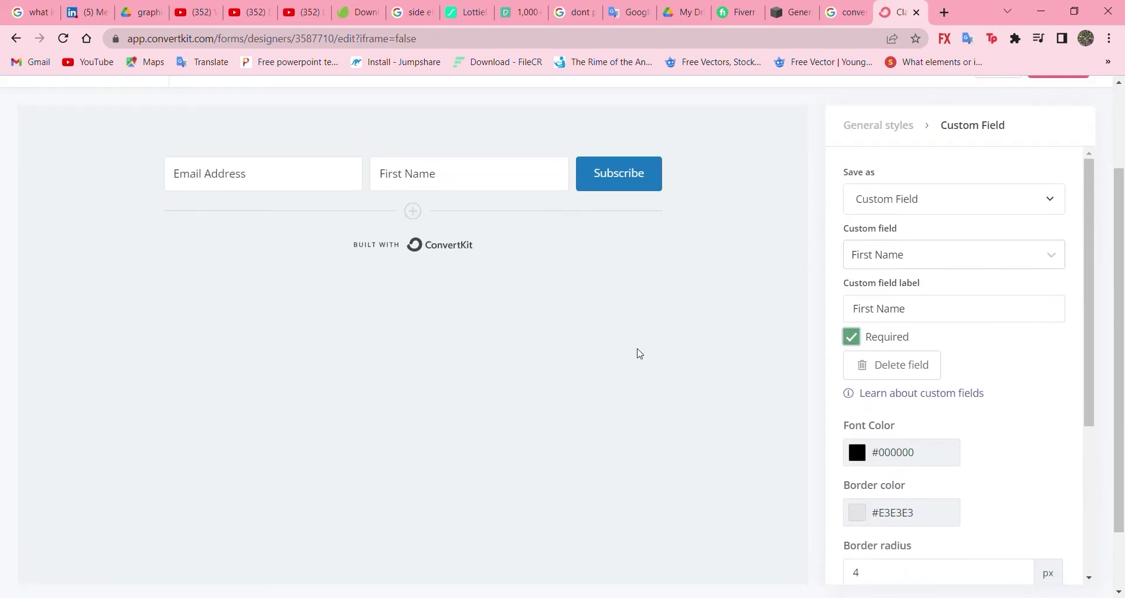
scroll(638, 353, down, 1)
- Style the form's field text red (#F71A1A) with Bold font weight
click(850, 378)
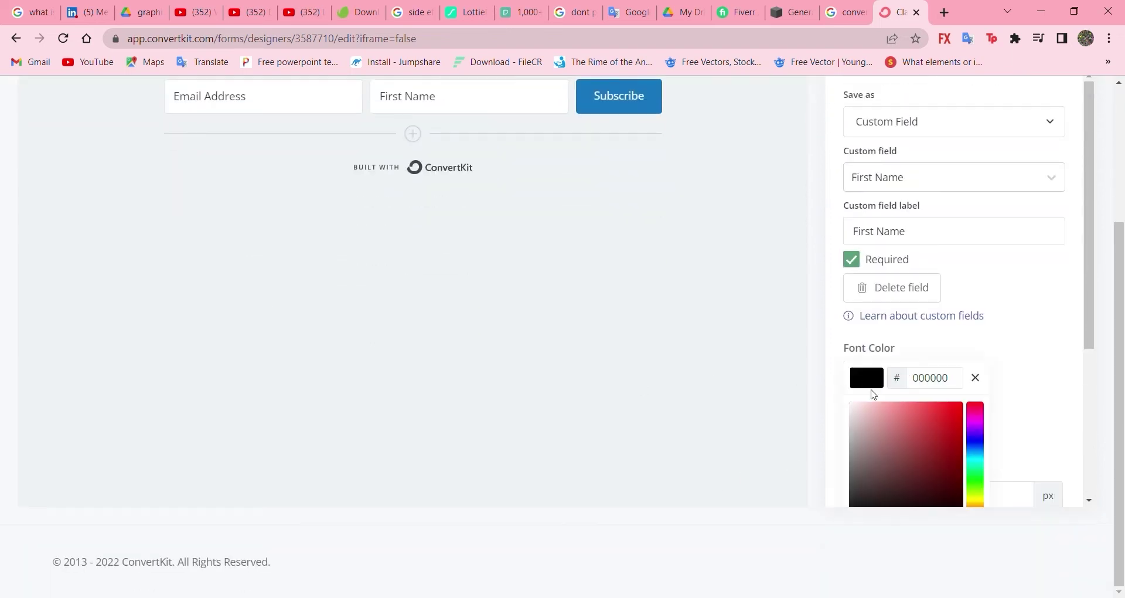
drag(928, 423, 947, 411)
click(746, 400)
scroll(907, 399, down, 1)
scroll(907, 400, down, 3)
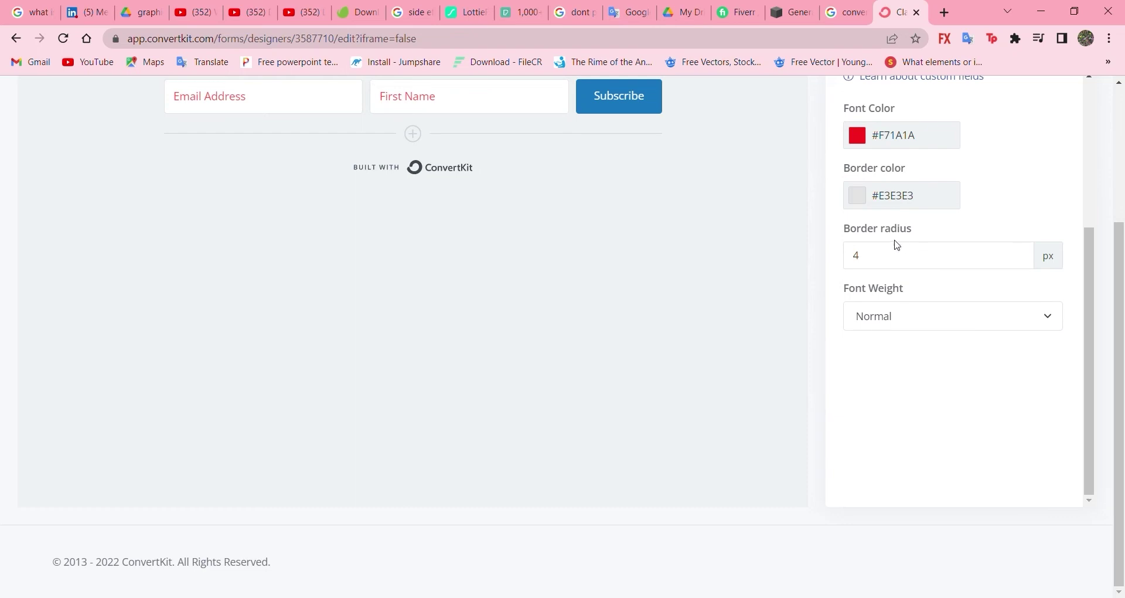
click(943, 327)
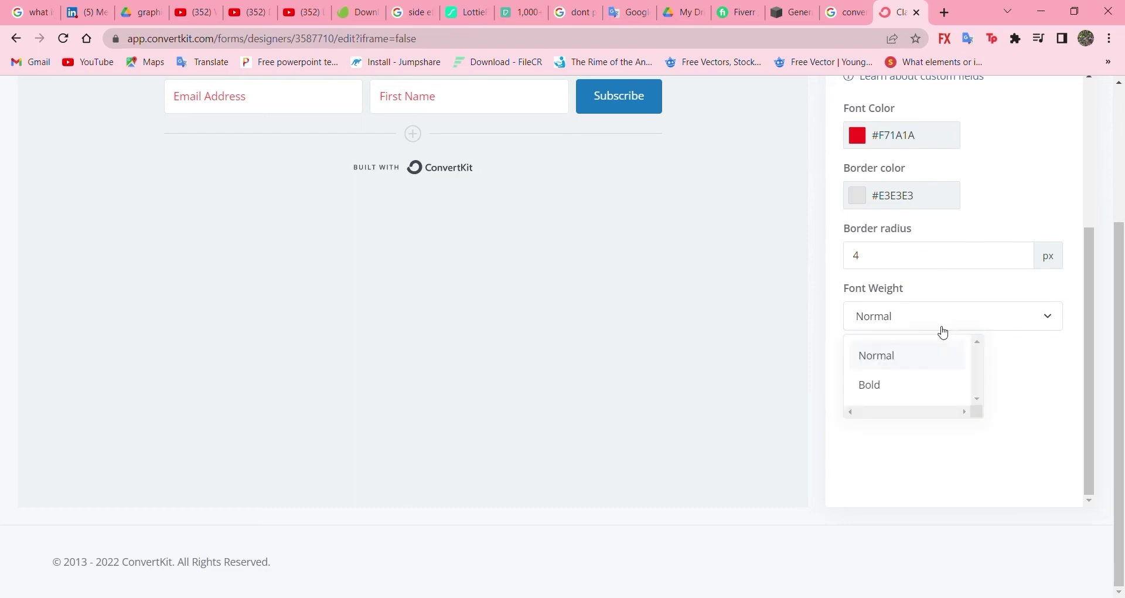
click(920, 385)
scroll(713, 318, up, 3)
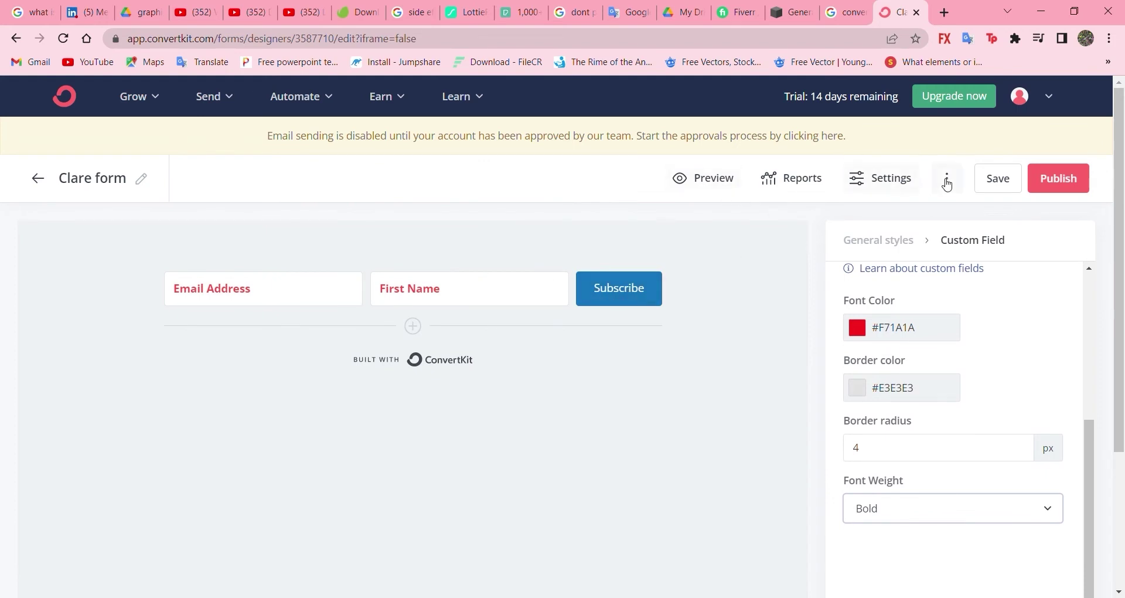
- Copy the Clare form's HTML embed code from the Publish dialog, then return to Squarespace
click(1044, 186)
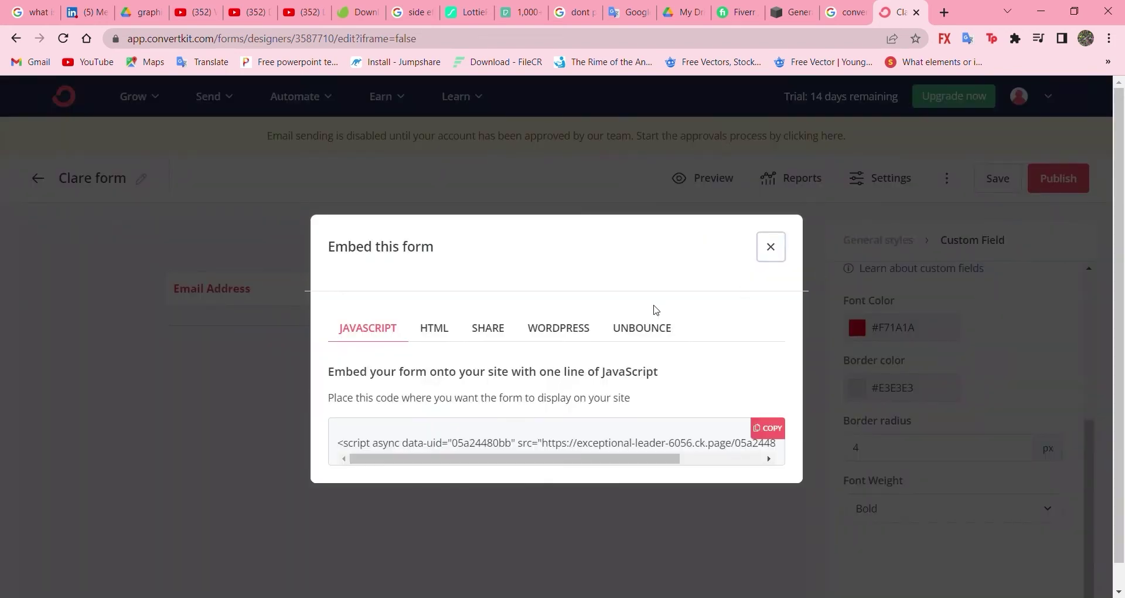
click(442, 331)
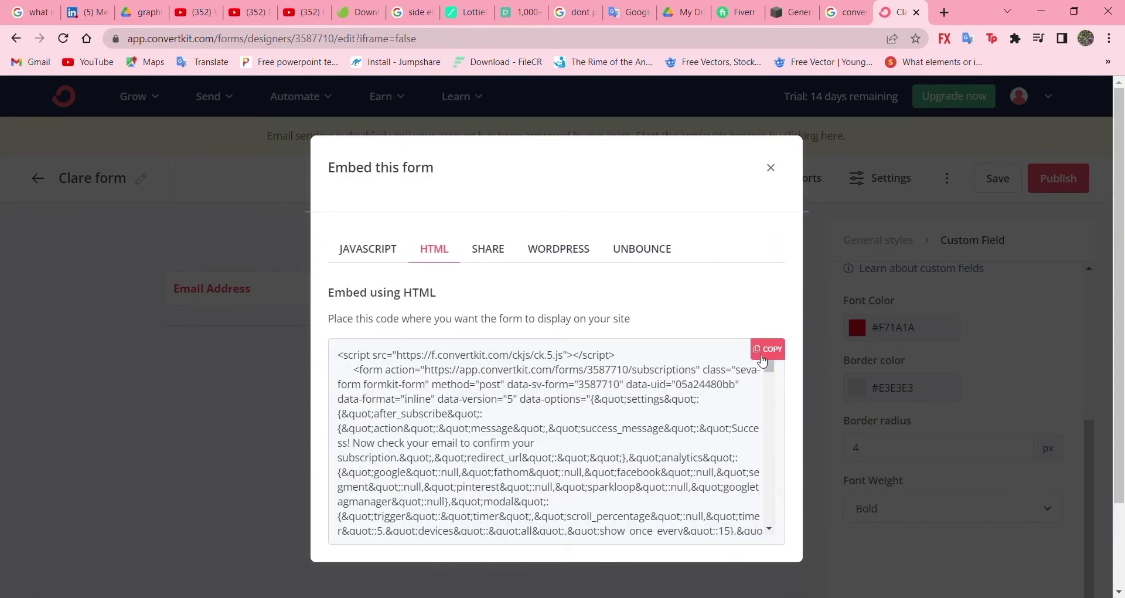
click(762, 358)
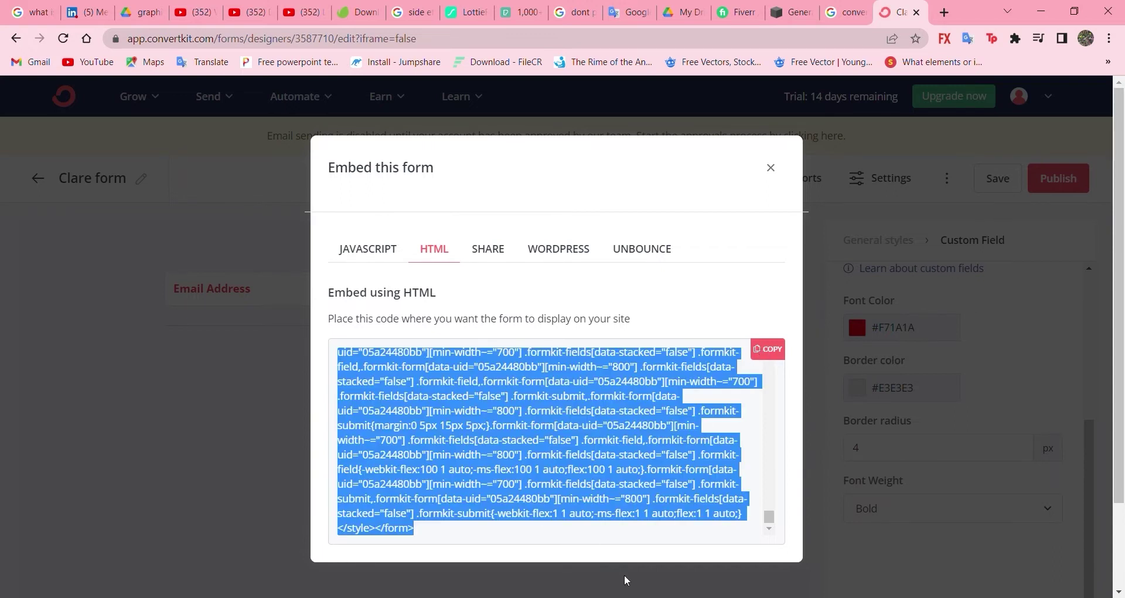
click(791, 12)
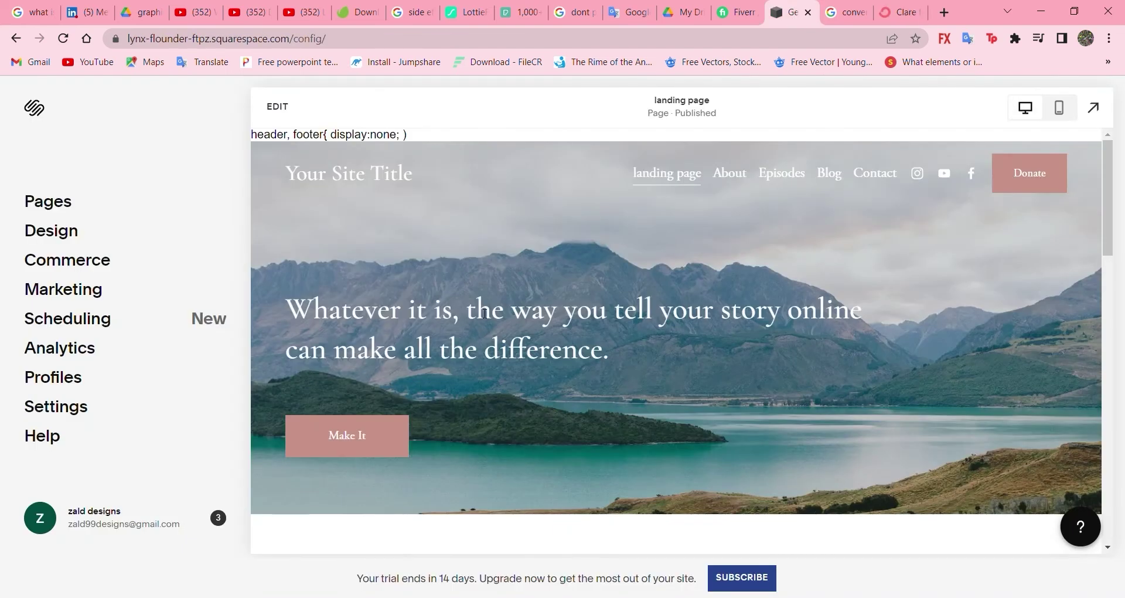
- Open the landing page for editing from Pages and add a Code block to its hero
click(94, 205)
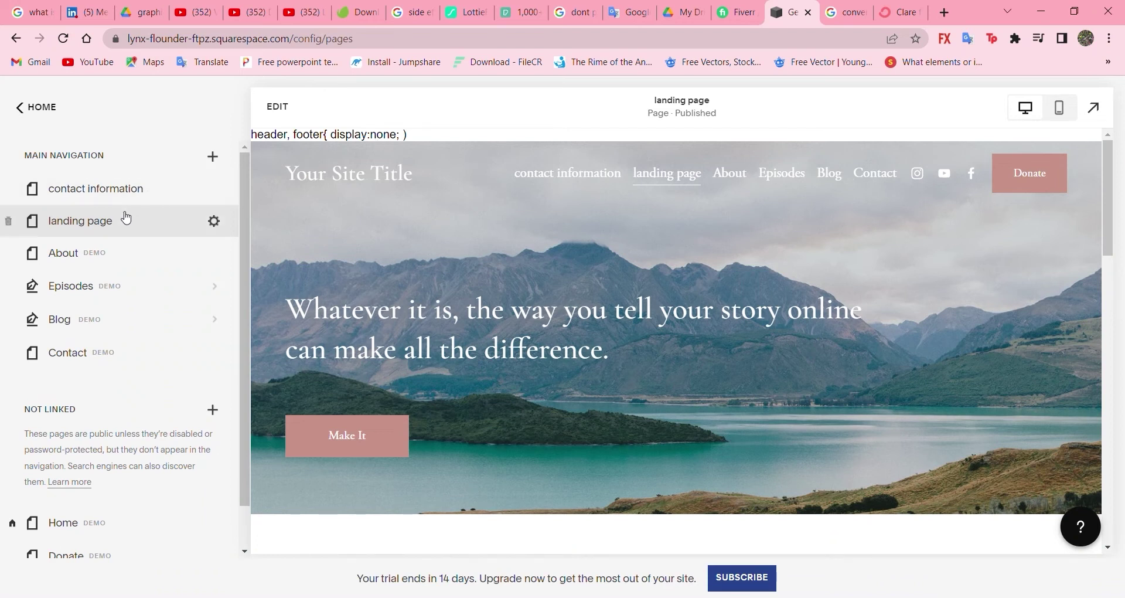
mouse_move(121, 220)
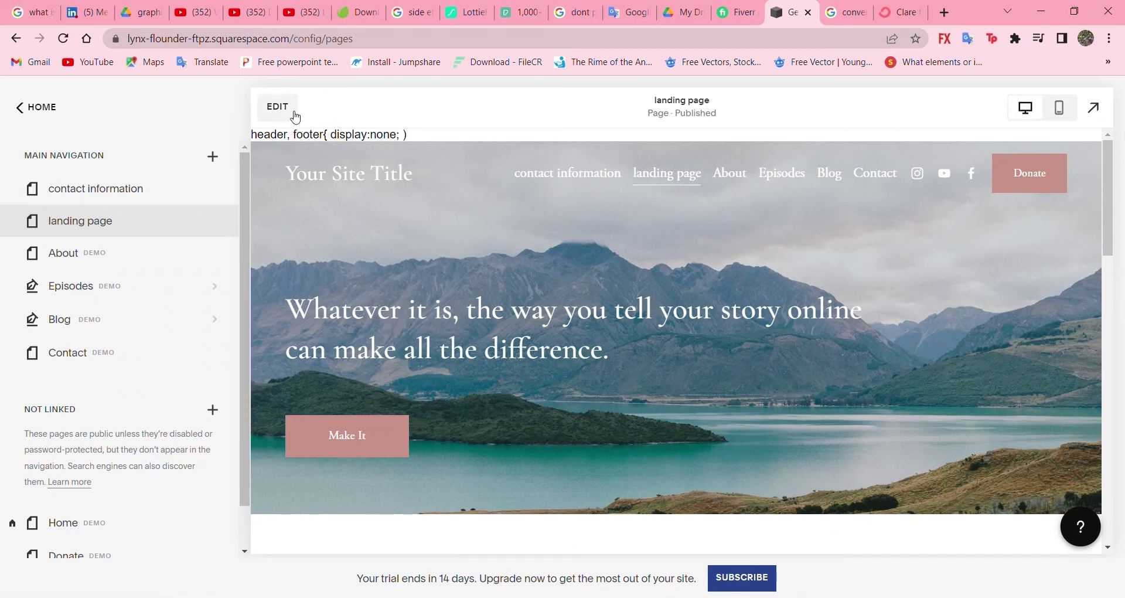
click(287, 114)
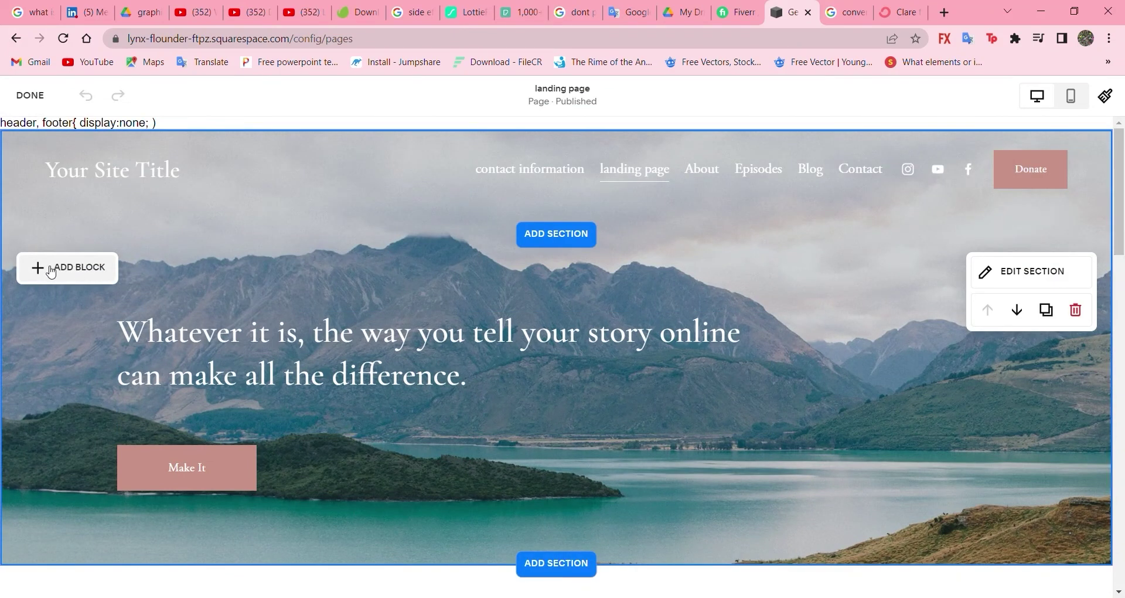
click(48, 268)
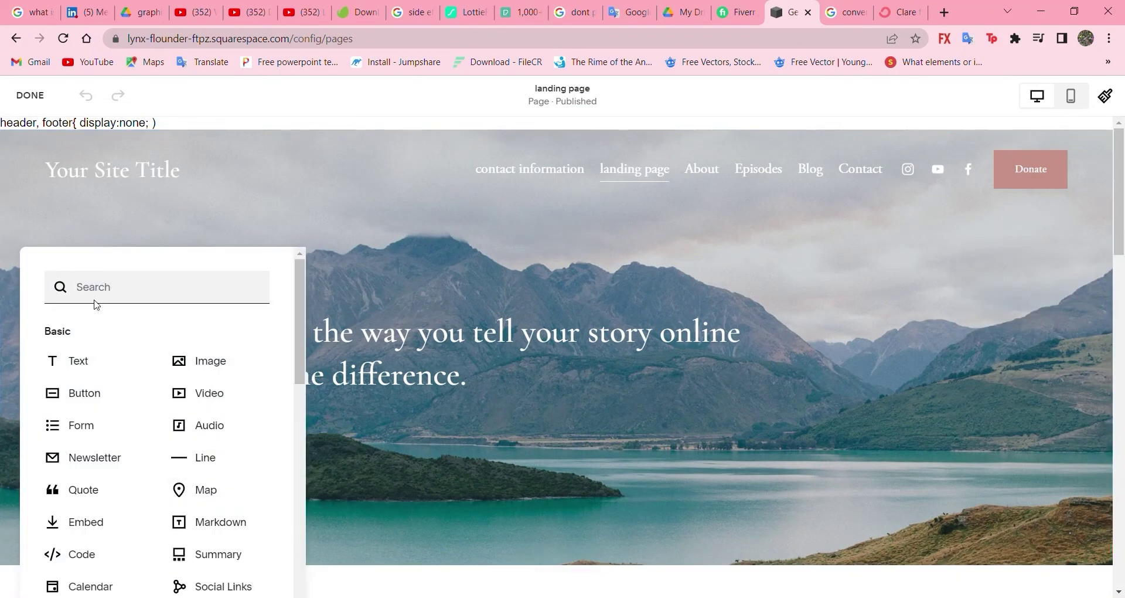
click(111, 552)
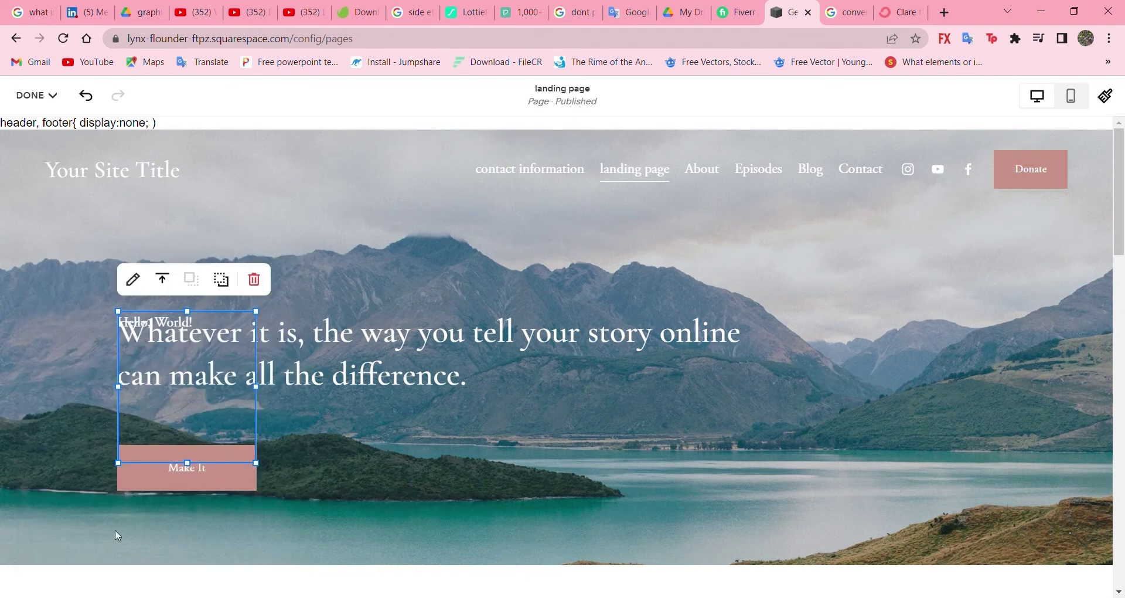
- Paste the copied ConvertKit embed code over the code block's Hello, World! placeholder HTML
double_click(205, 343)
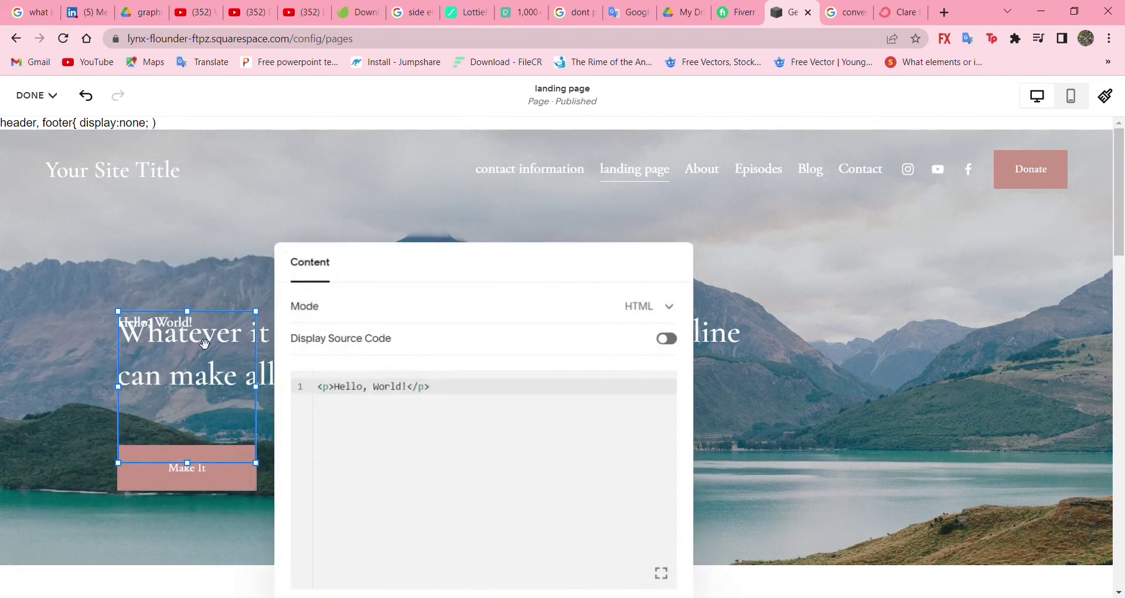
drag(445, 398, 270, 382)
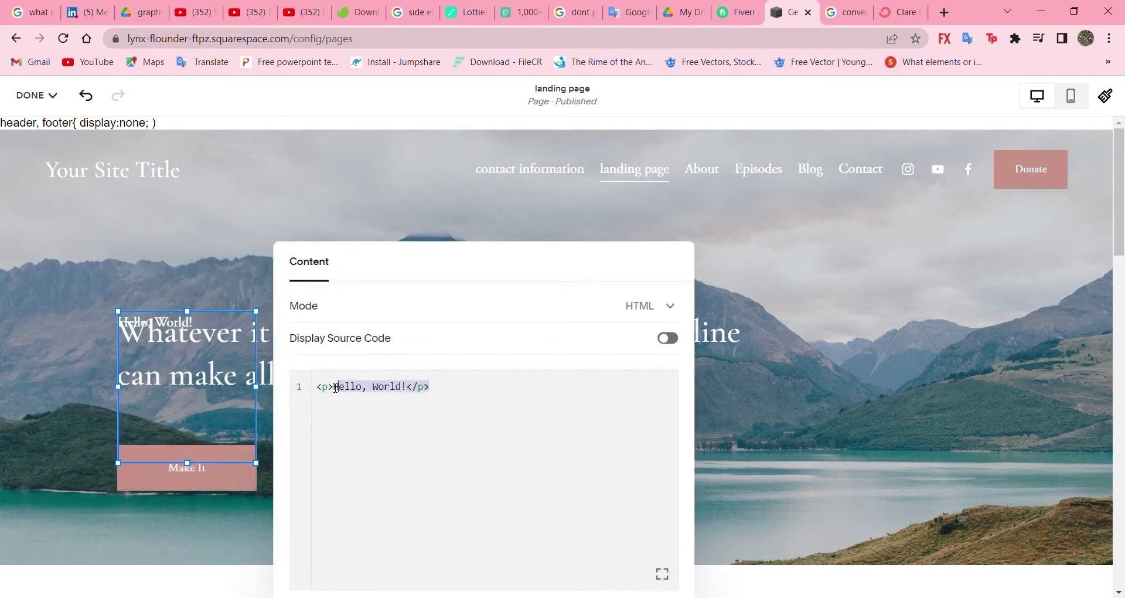
click(270, 382)
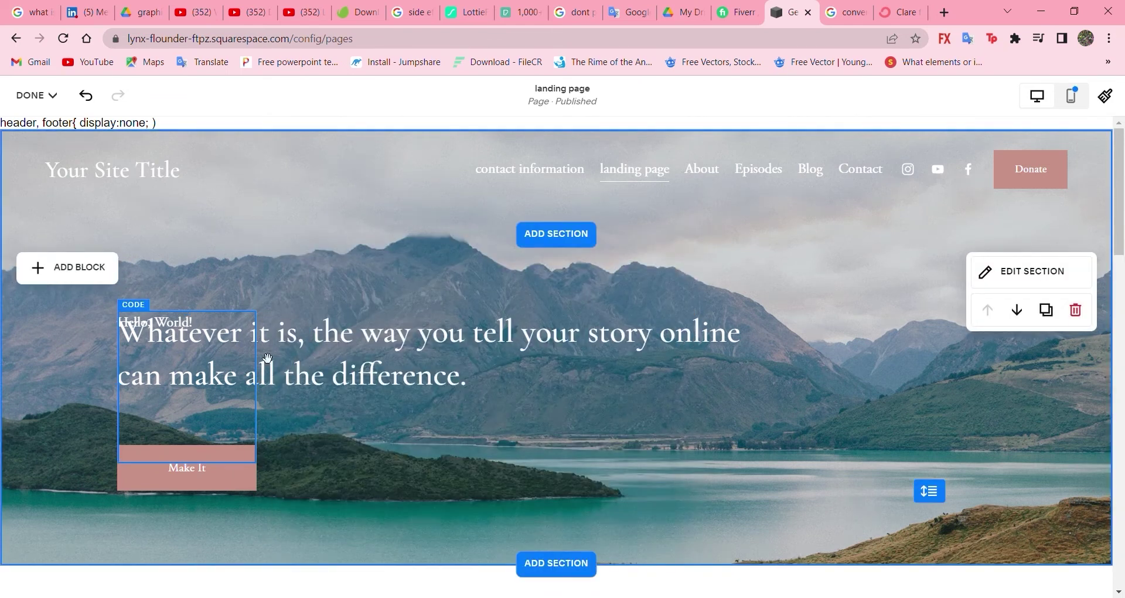
double_click(239, 366)
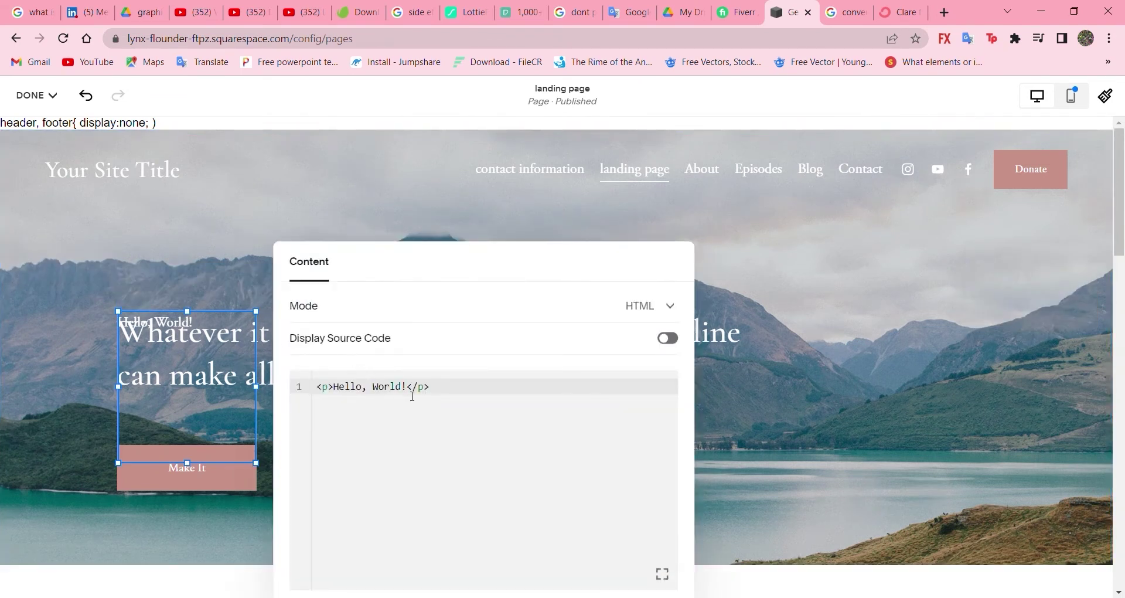
drag(447, 387, 290, 387)
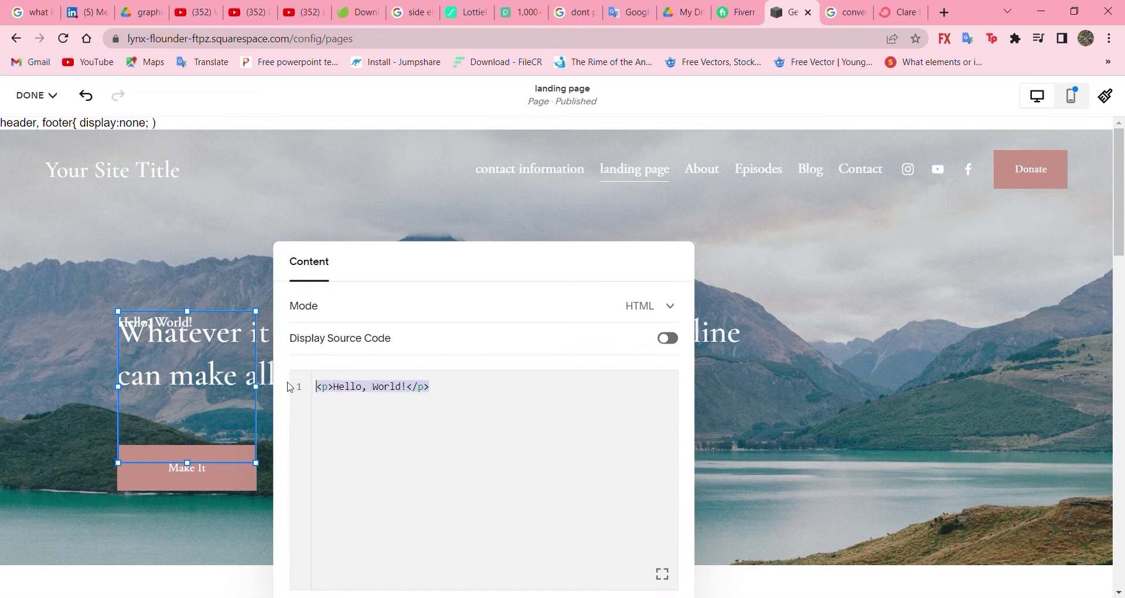
key(ctrl+v)
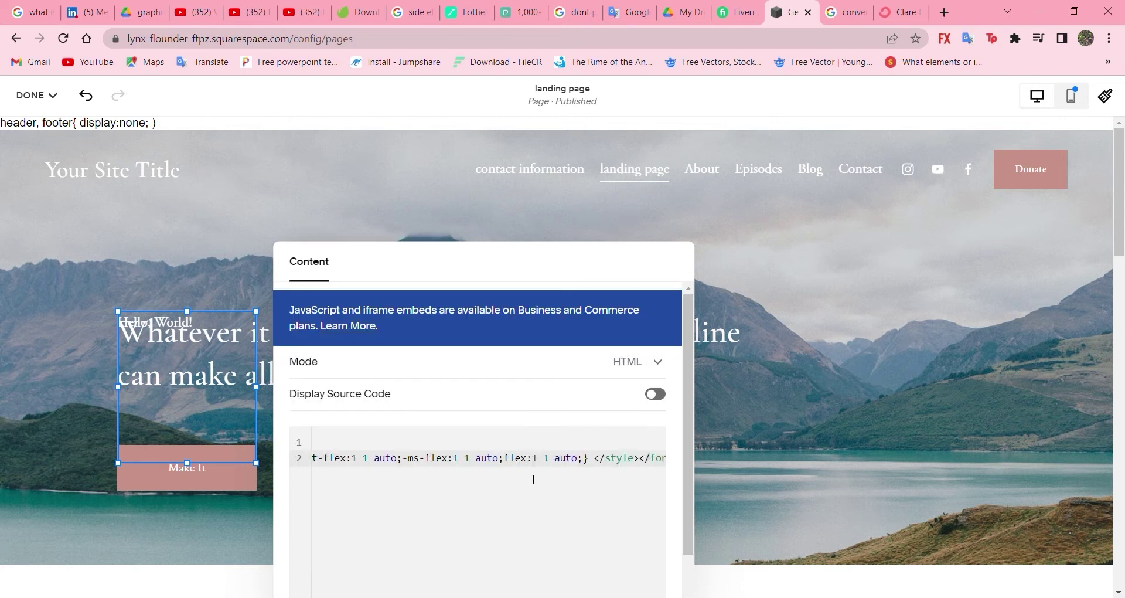
click(717, 463)
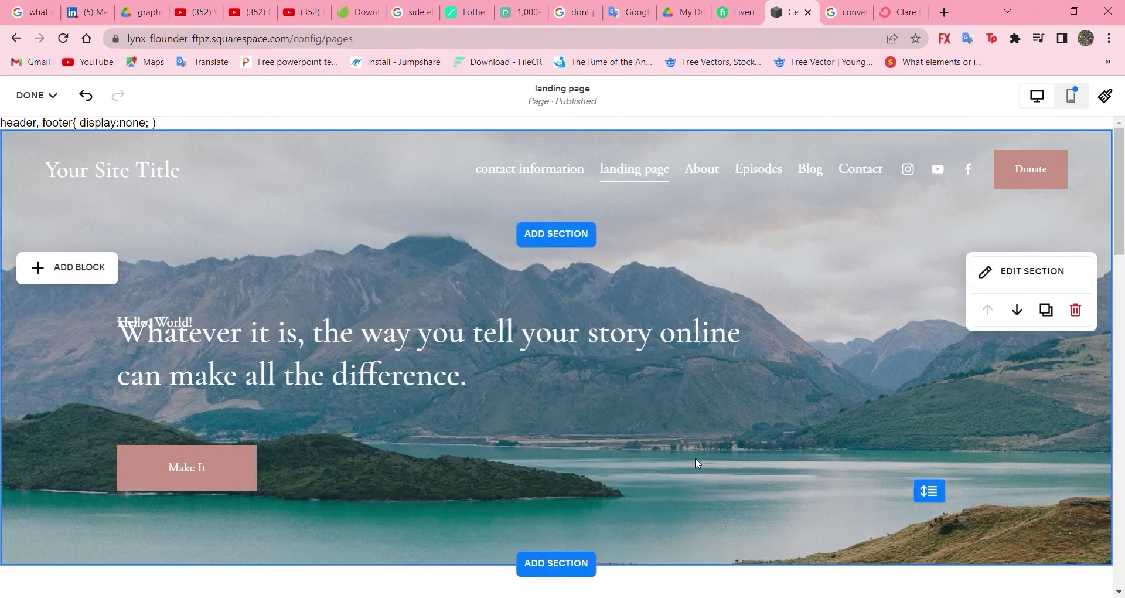
- Shift the headline right, widen the signup form block, and place it below the headline beside Make It
drag(553, 414, 626, 400)
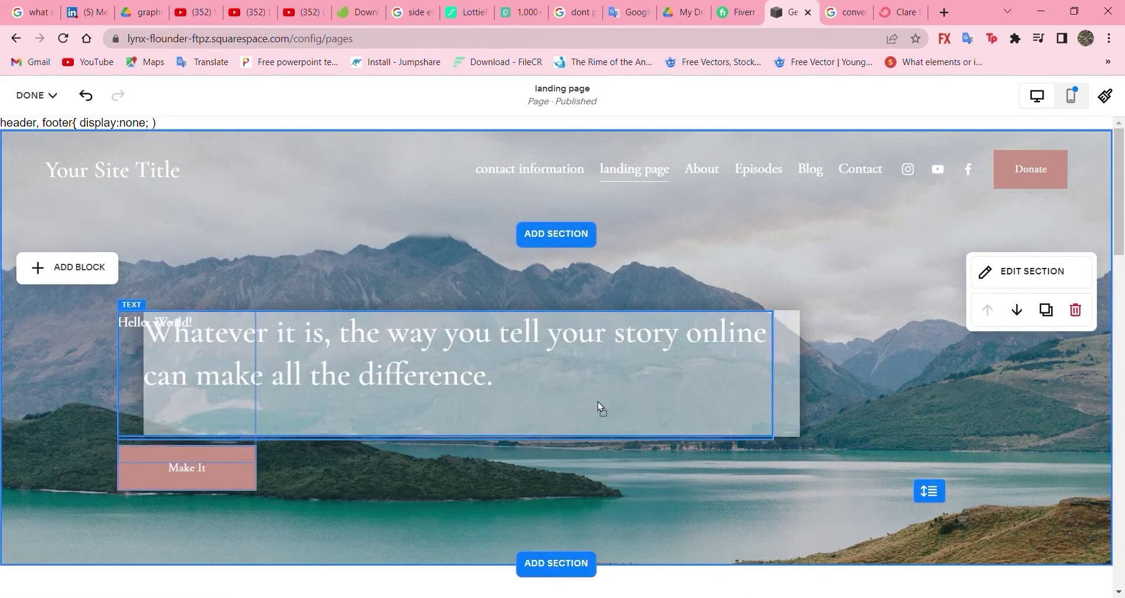
click(212, 414)
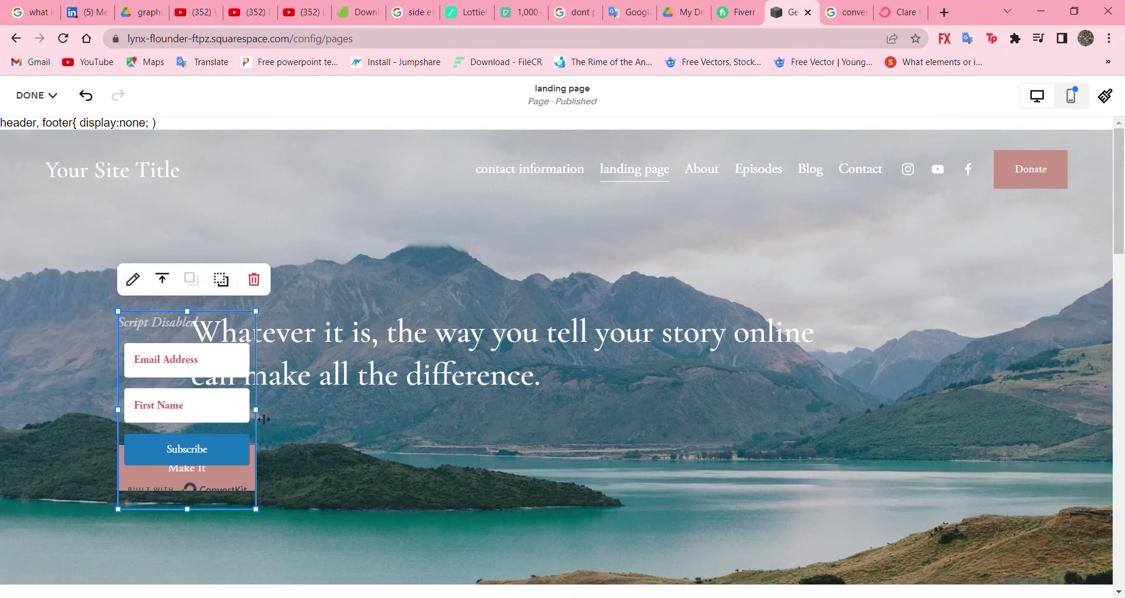
drag(264, 419, 589, 408)
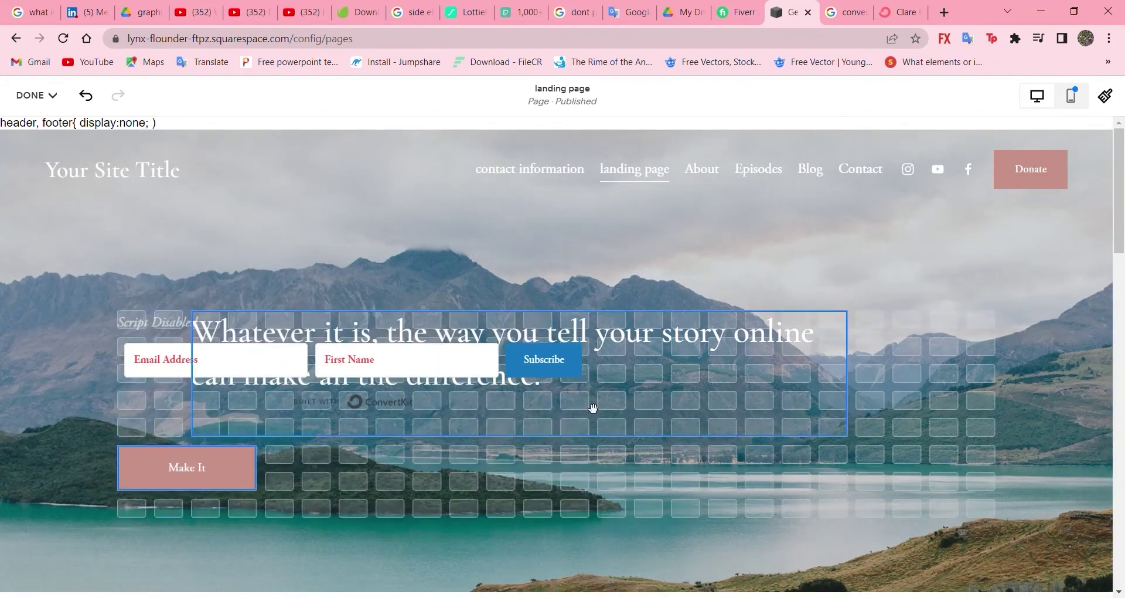
mouse_move(397, 446)
mouse_down()
mouse_move(588, 555)
mouse_move(582, 450)
mouse_up()
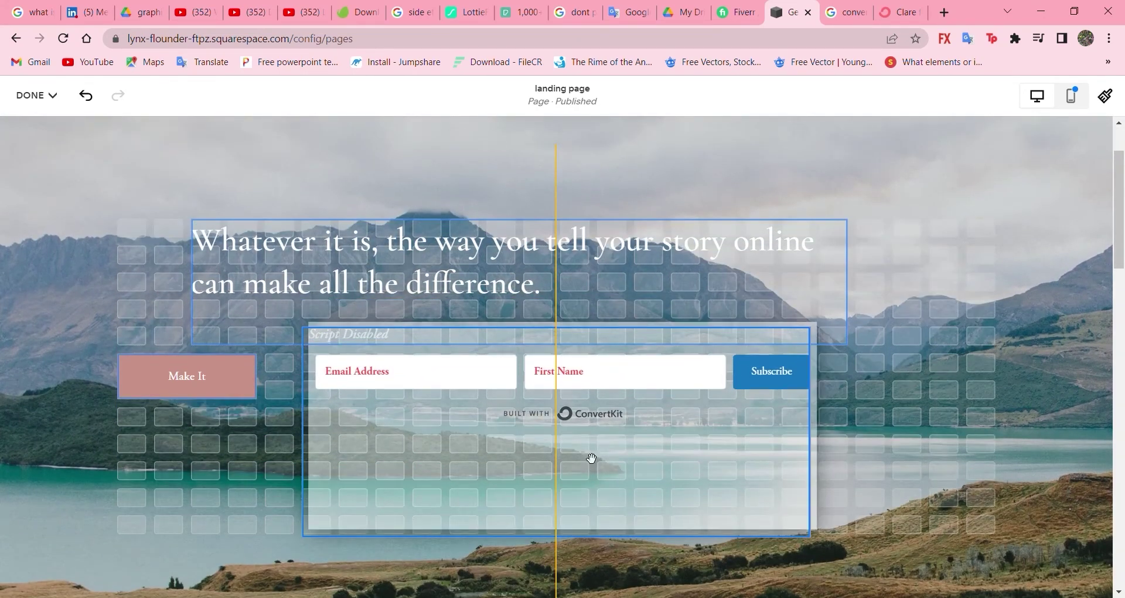
drag(582, 450, 591, 452)
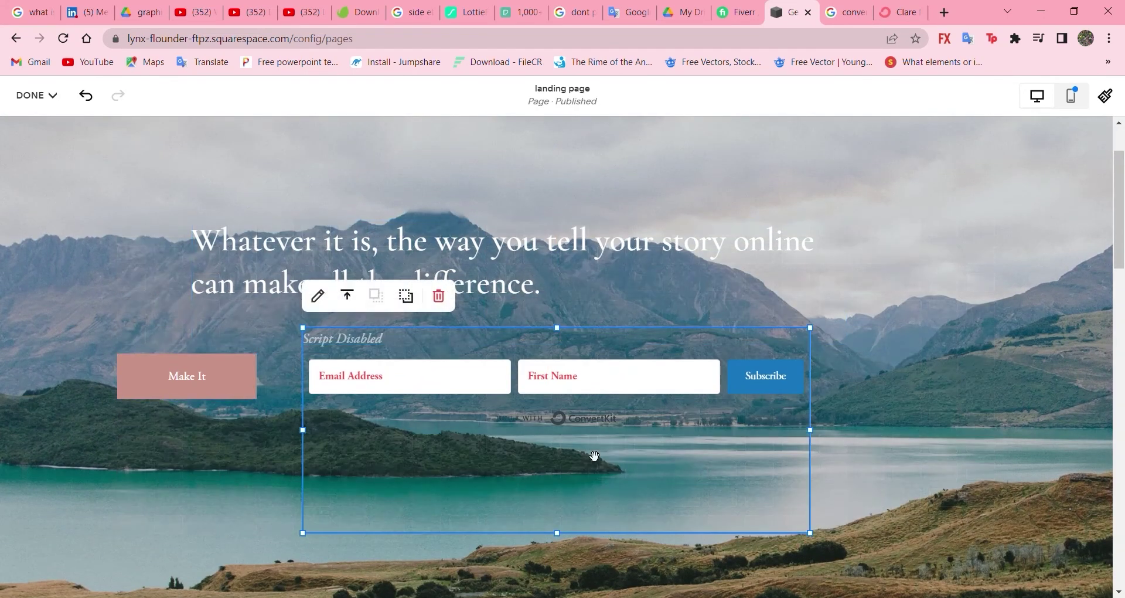
click(885, 361)
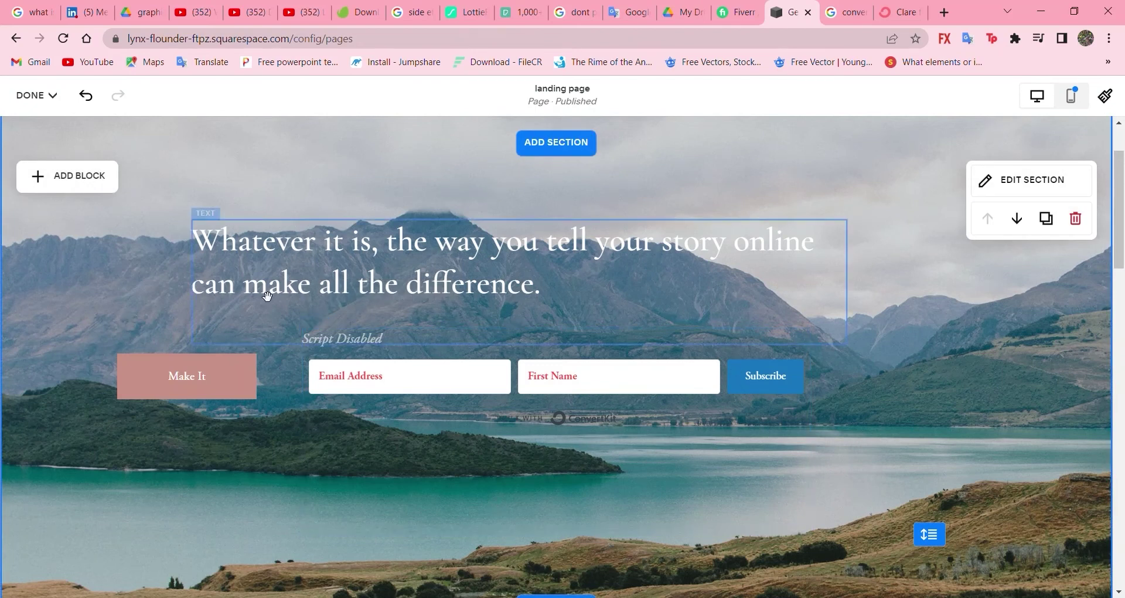
scroll(293, 346, down, 5)
scroll(296, 351, up, 5)
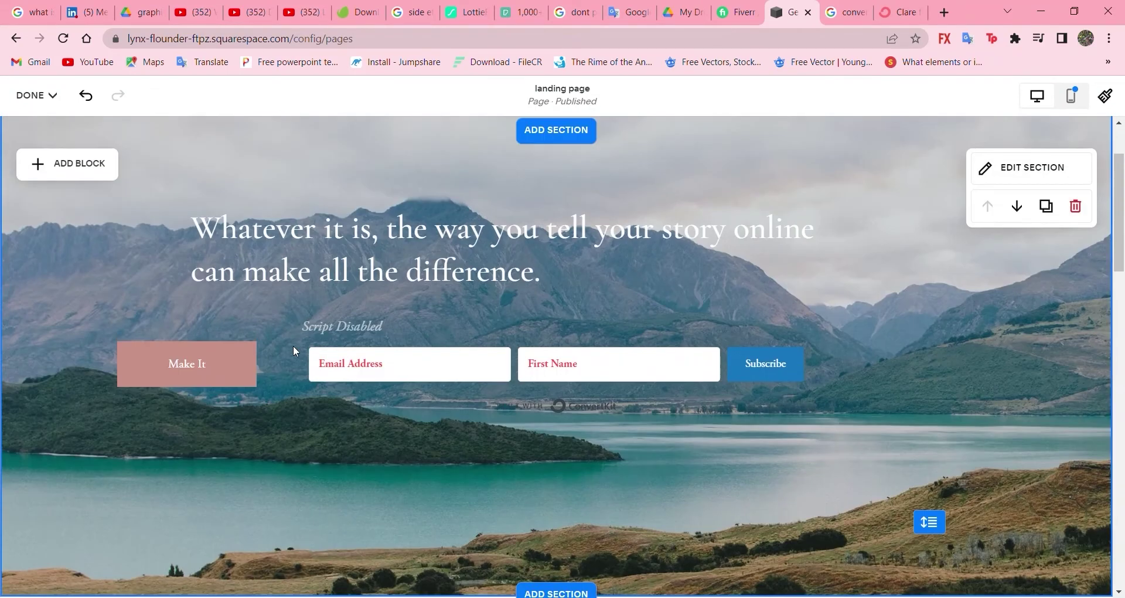
scroll(296, 349, down, 4)
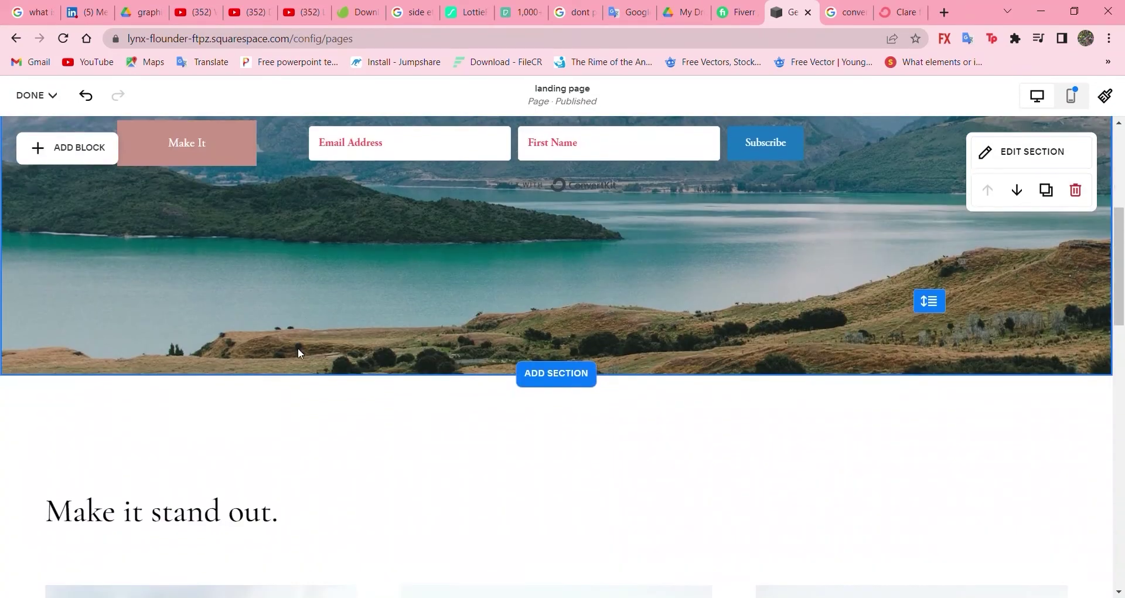
- Browse the Add a Section gallery, then close it without adding a section
click(593, 377)
scroll(673, 390, down, 5)
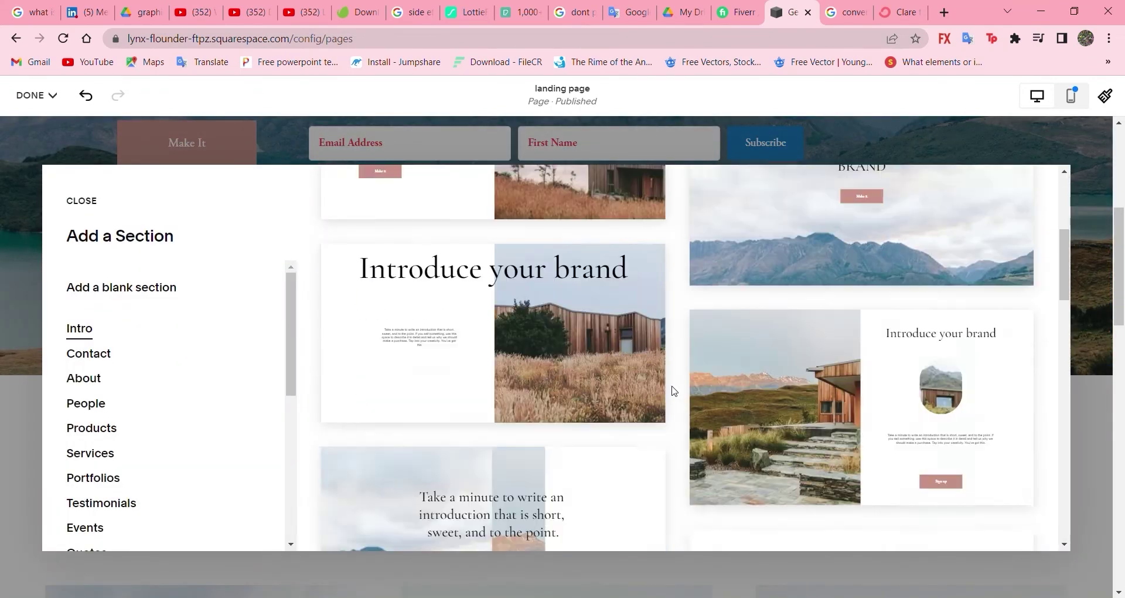
scroll(674, 391, down, 5)
scroll(673, 391, down, 5)
scroll(674, 391, down, 5)
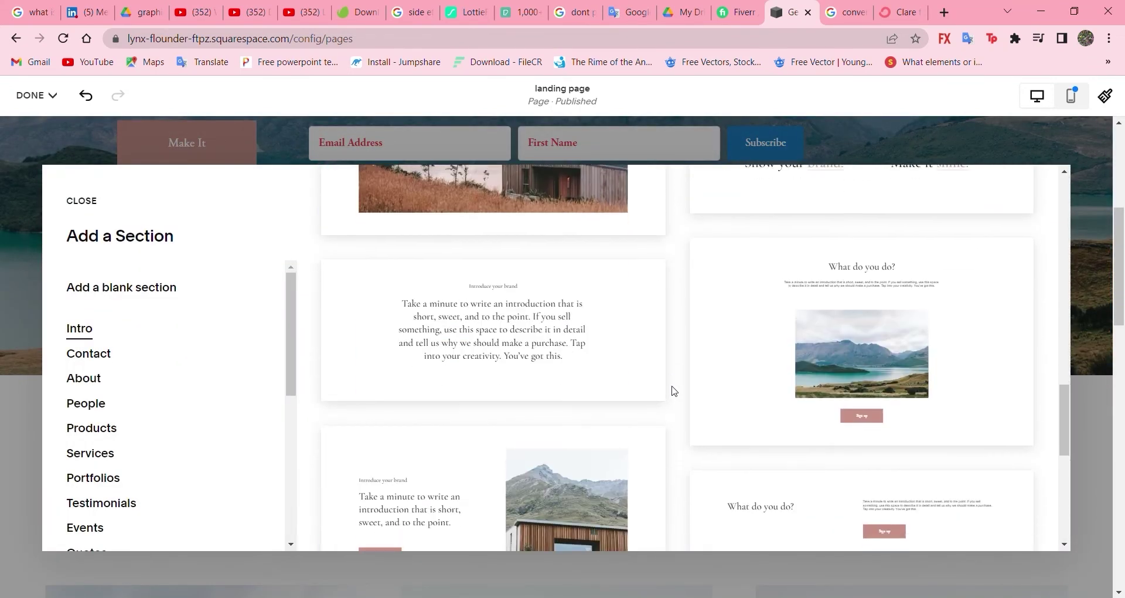
scroll(674, 391, up, 10)
scroll(673, 391, up, 10)
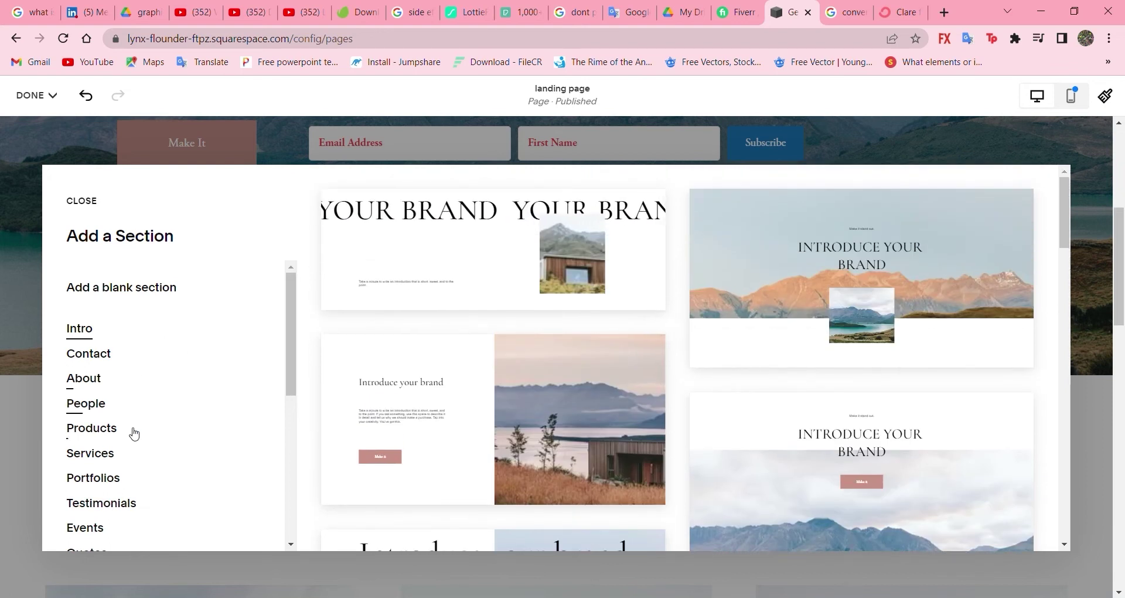
click(273, 560)
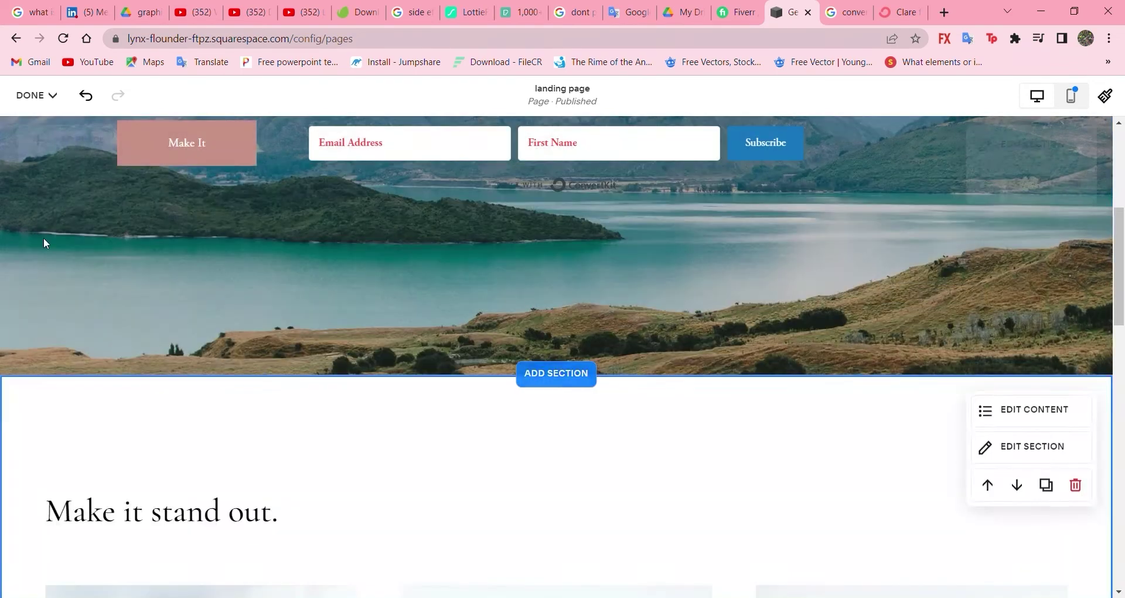
- Save the landing page edits with DONE > Save and scroll through the page to review the form
click(35, 95)
click(33, 139)
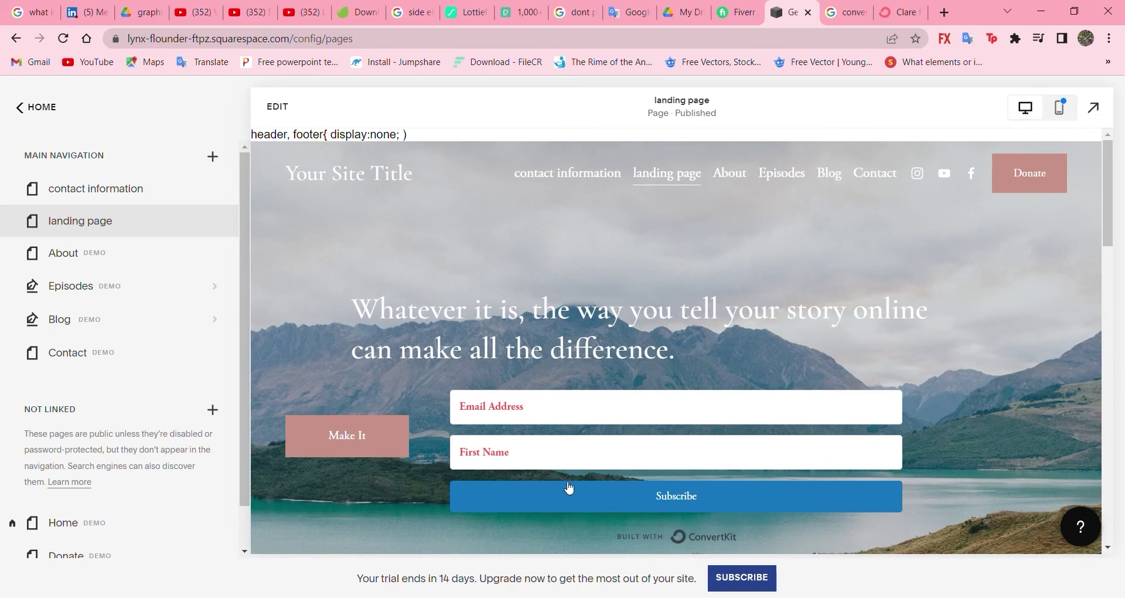
scroll(489, 374, down, 4)
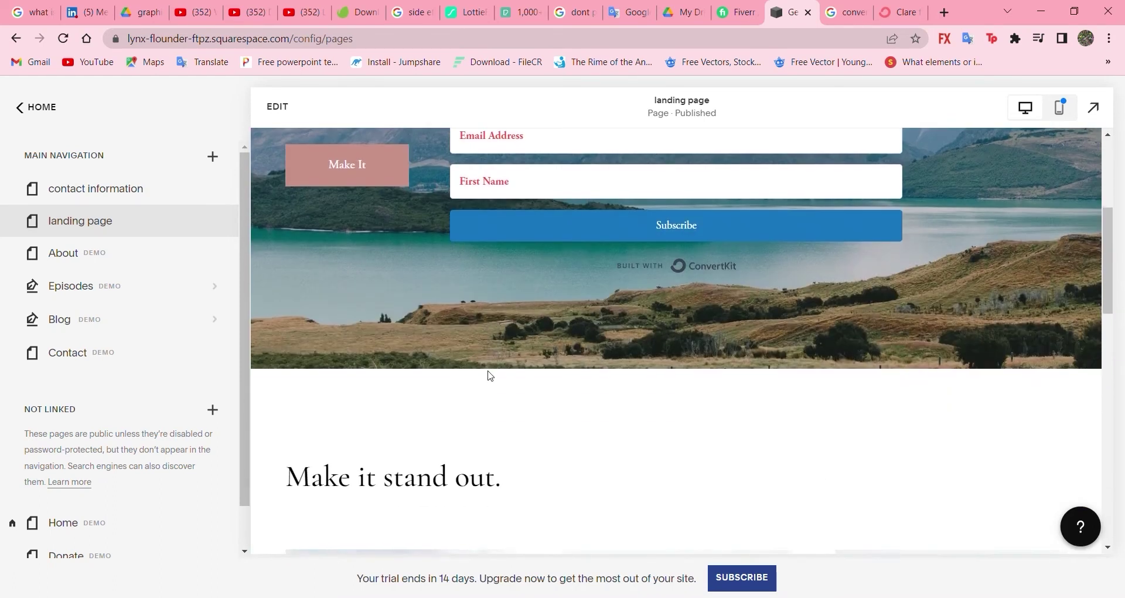
scroll(490, 375, down, 4)
scroll(491, 375, down, 5)
scroll(491, 375, down, 4)
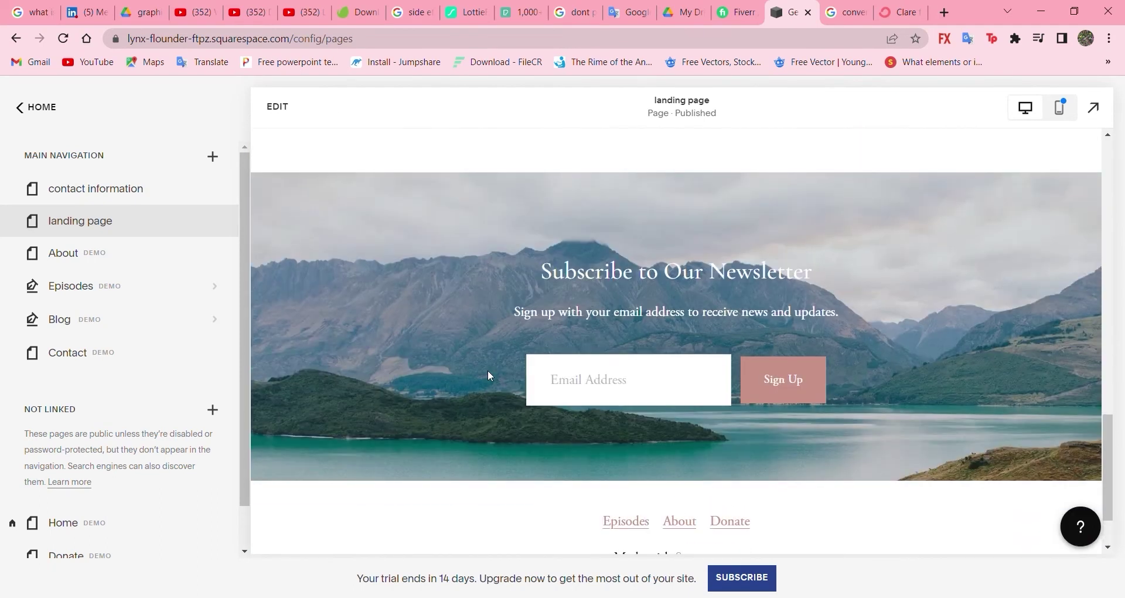
scroll(489, 375, down, 1)
scroll(489, 375, up, 8)
scroll(489, 375, up, 5)
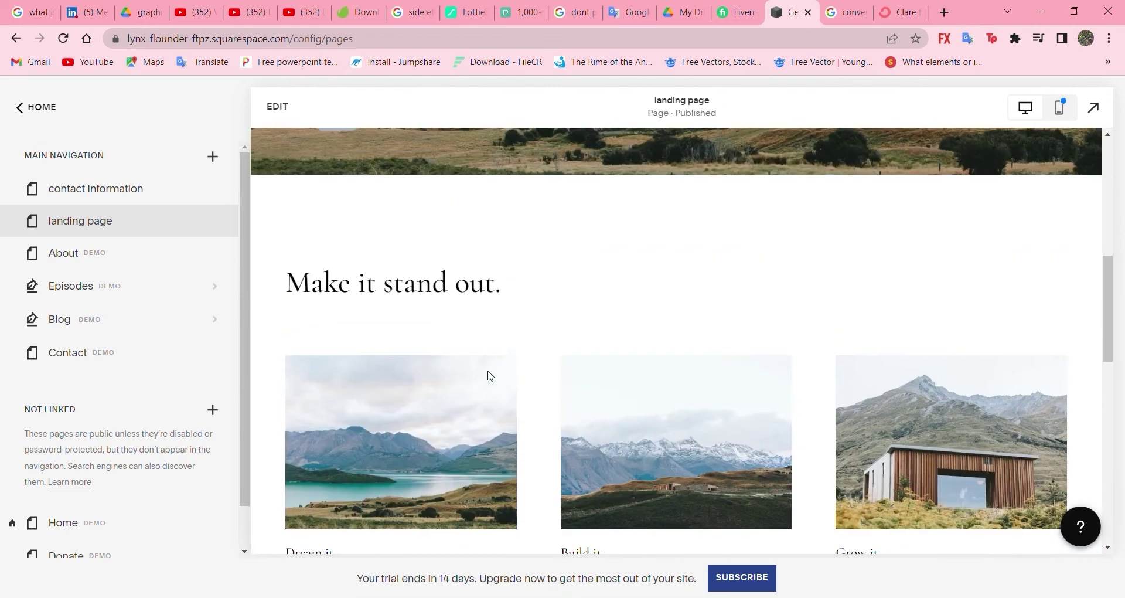
scroll(490, 375, up, 4)
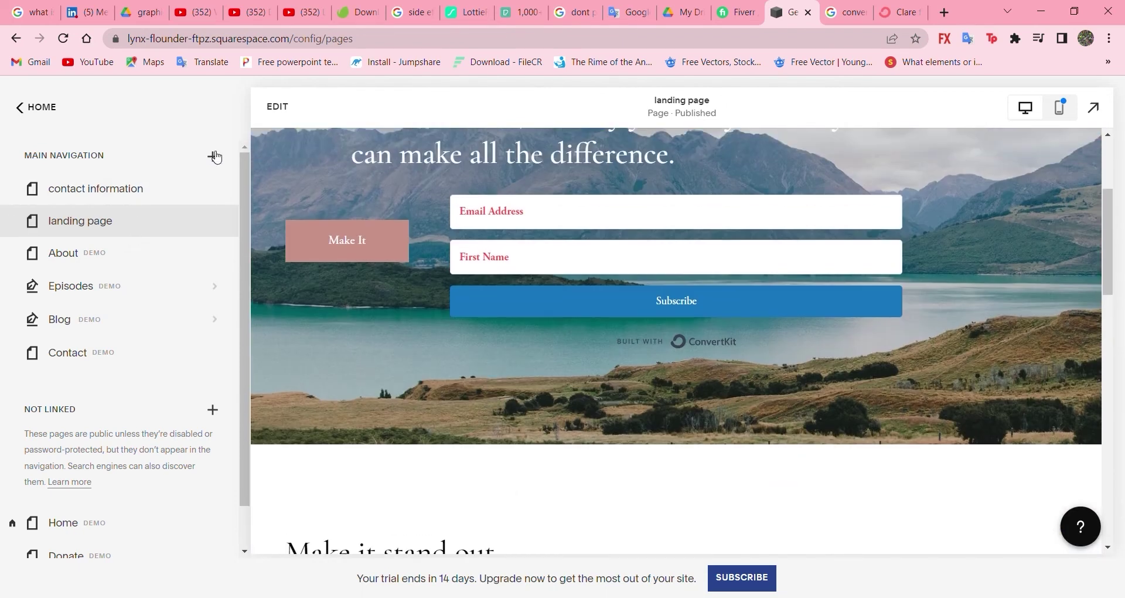
- Add a Contact layout page with a photo to Main Navigation, named 'contact us'
click(215, 156)
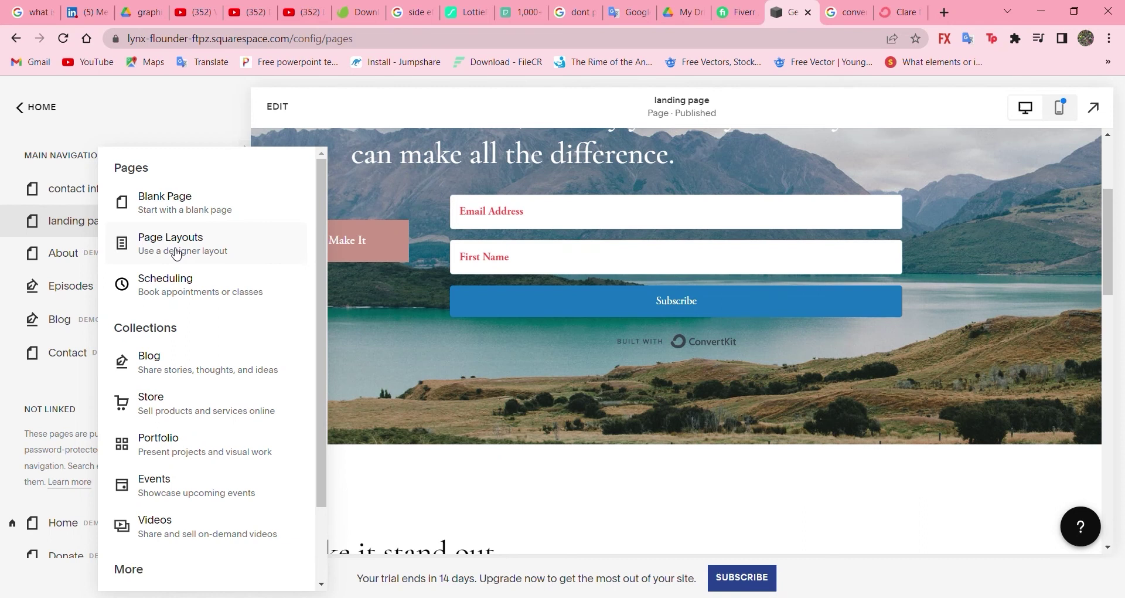
click(176, 252)
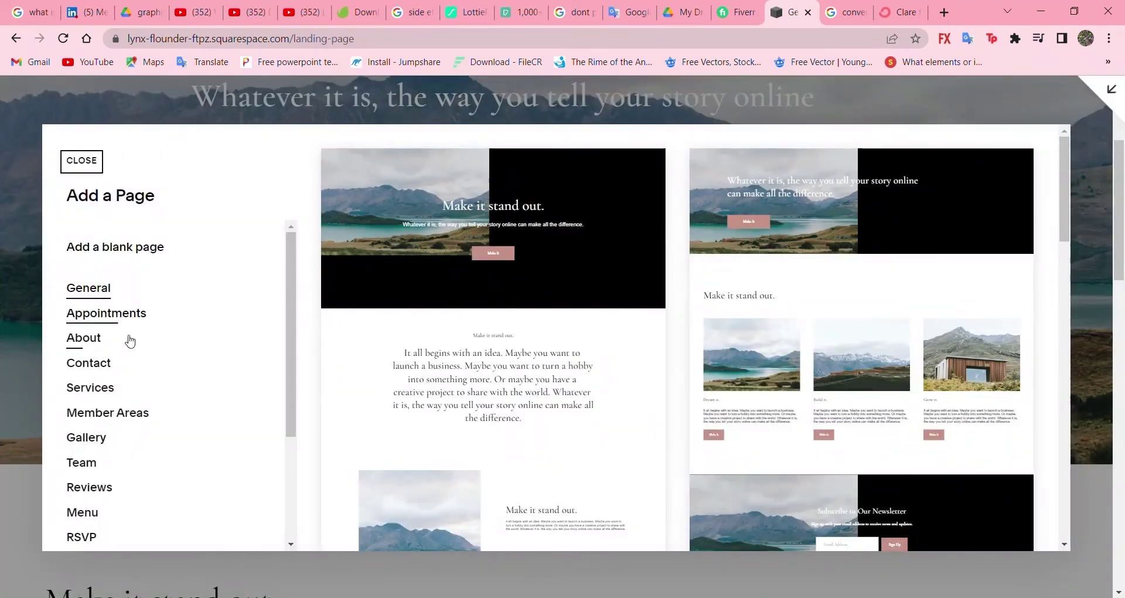
click(110, 371)
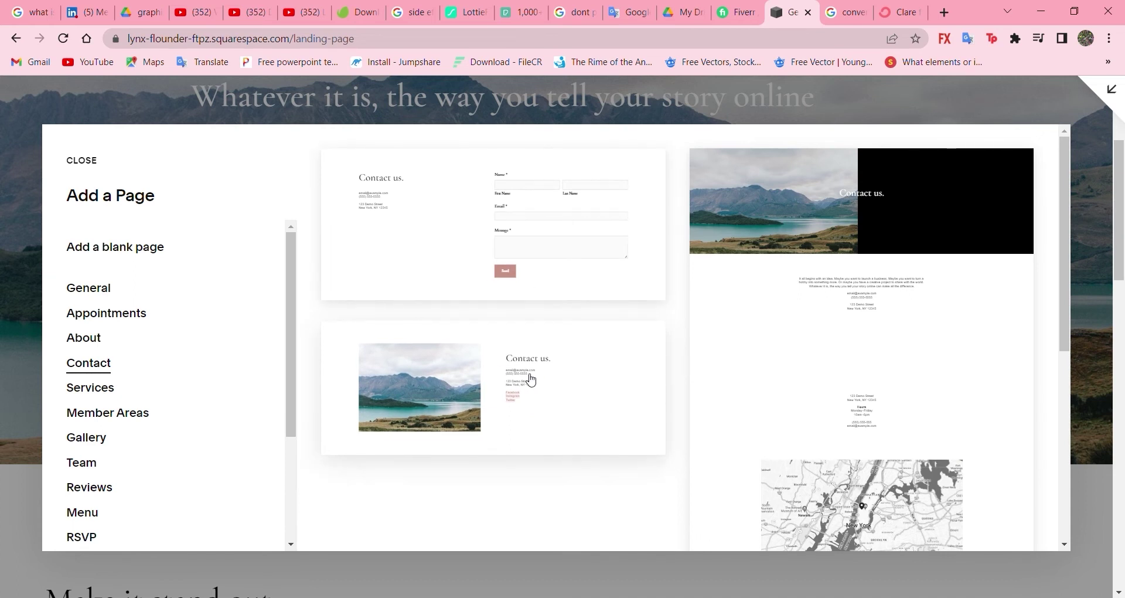
click(531, 380)
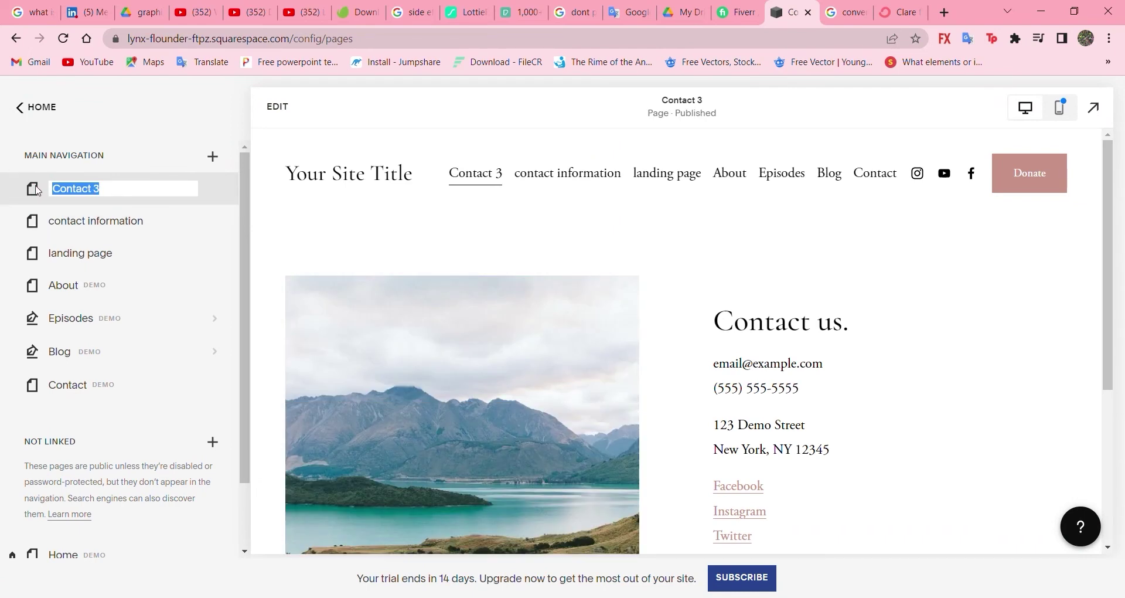
text(con)
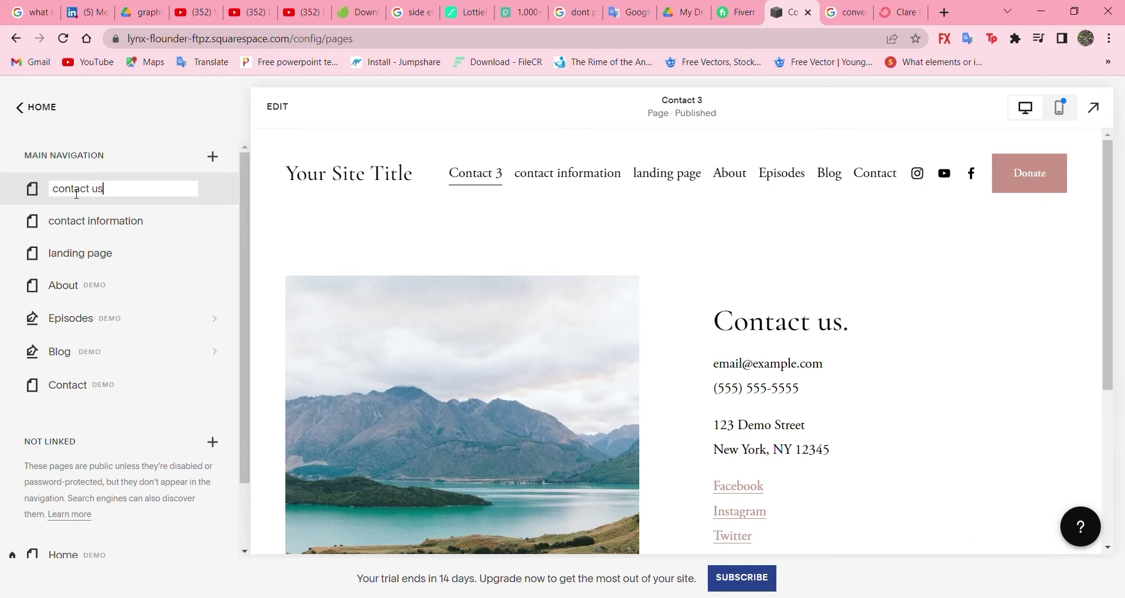
click(272, 223)
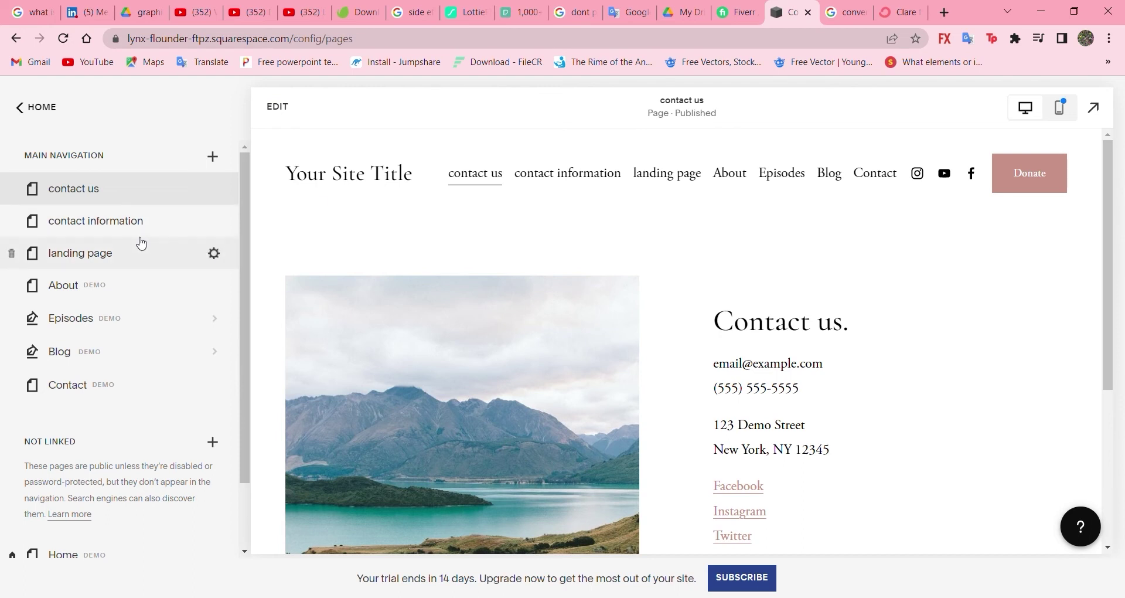
click(214, 221)
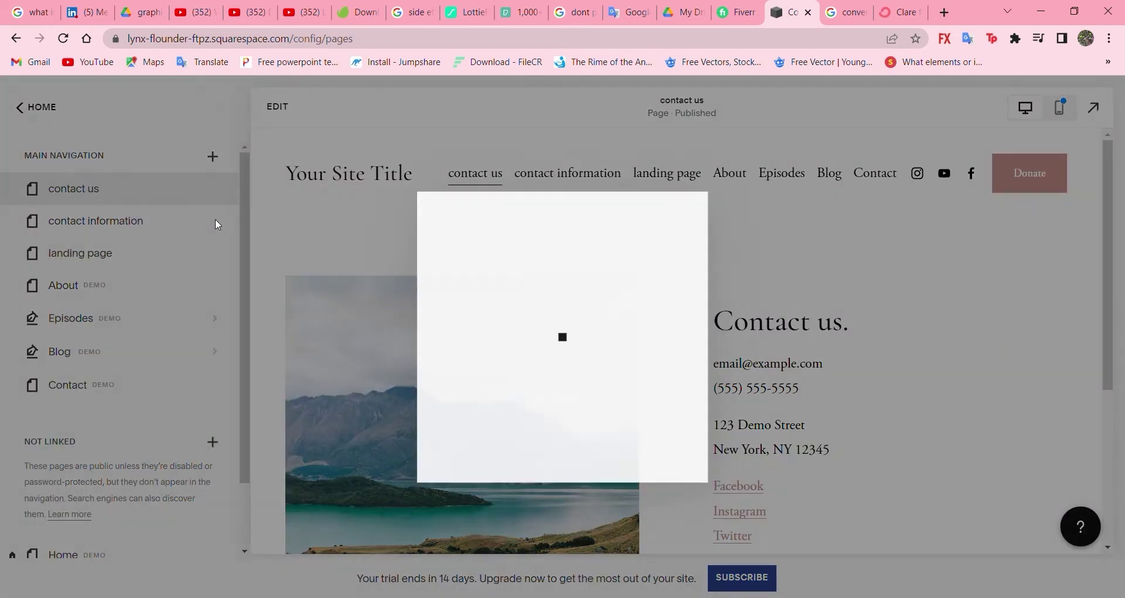
- Delete the old 'contact information' page from the site navigation
scroll(586, 336, down, 3)
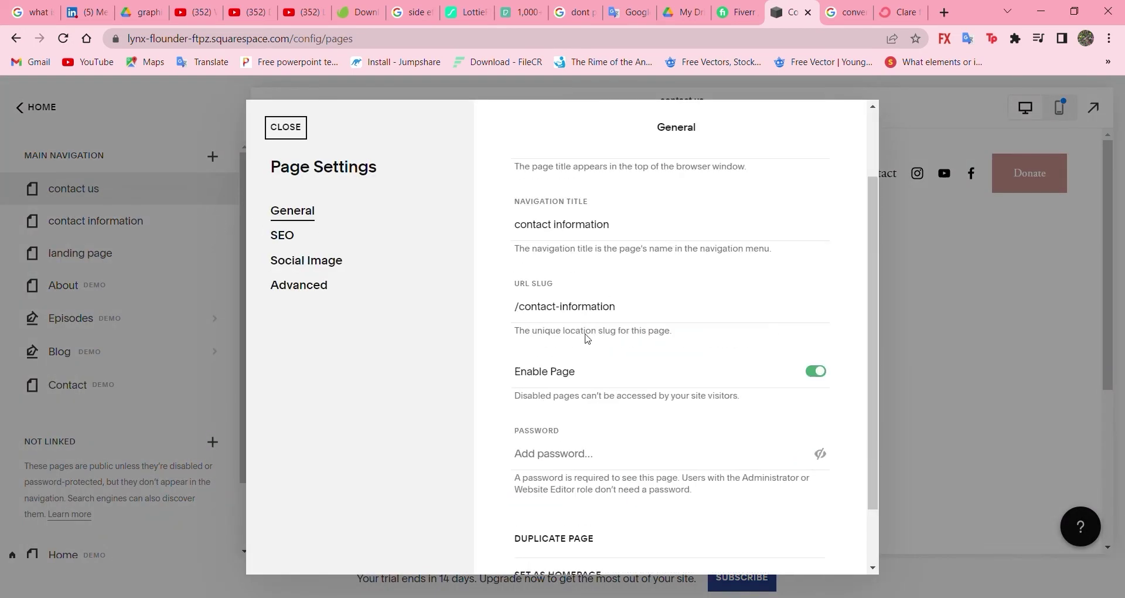
click(575, 533)
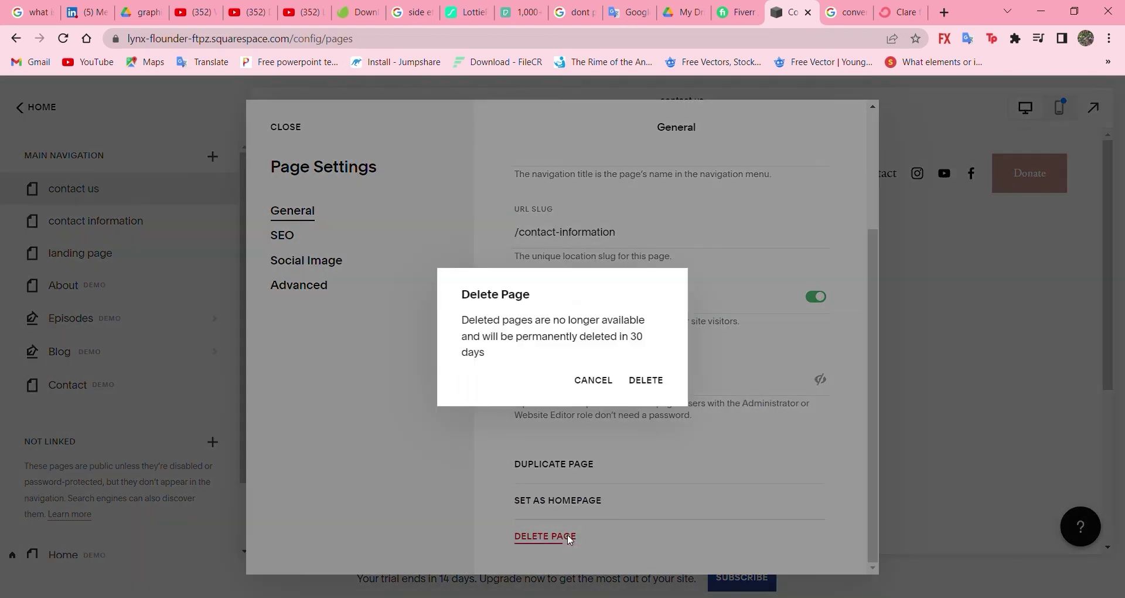
click(645, 380)
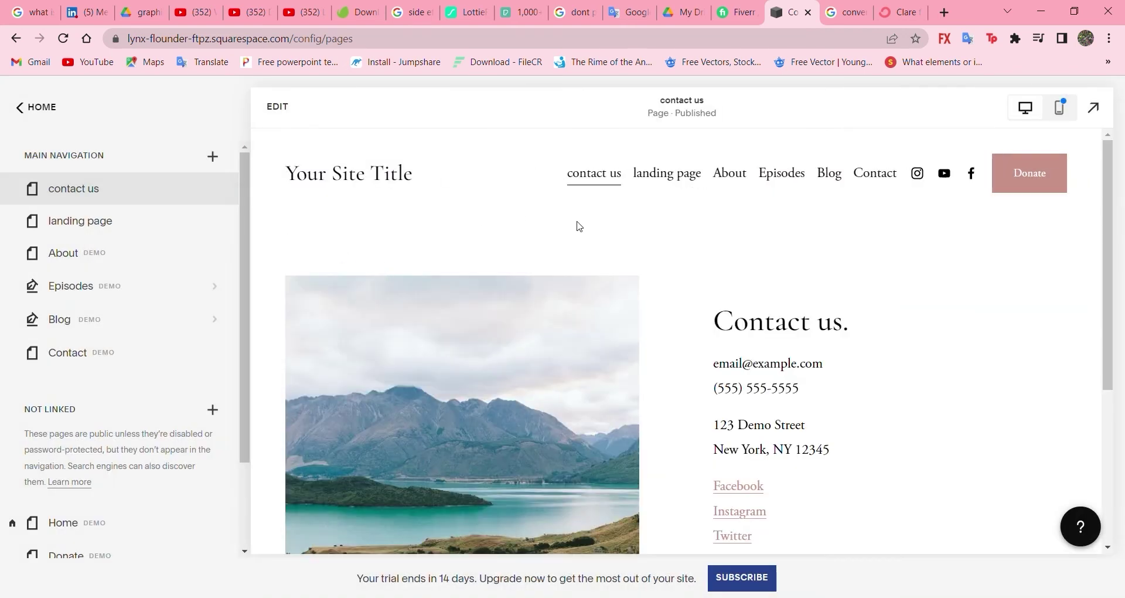
scroll(603, 306, down, 1)
scroll(592, 284, up, 1)
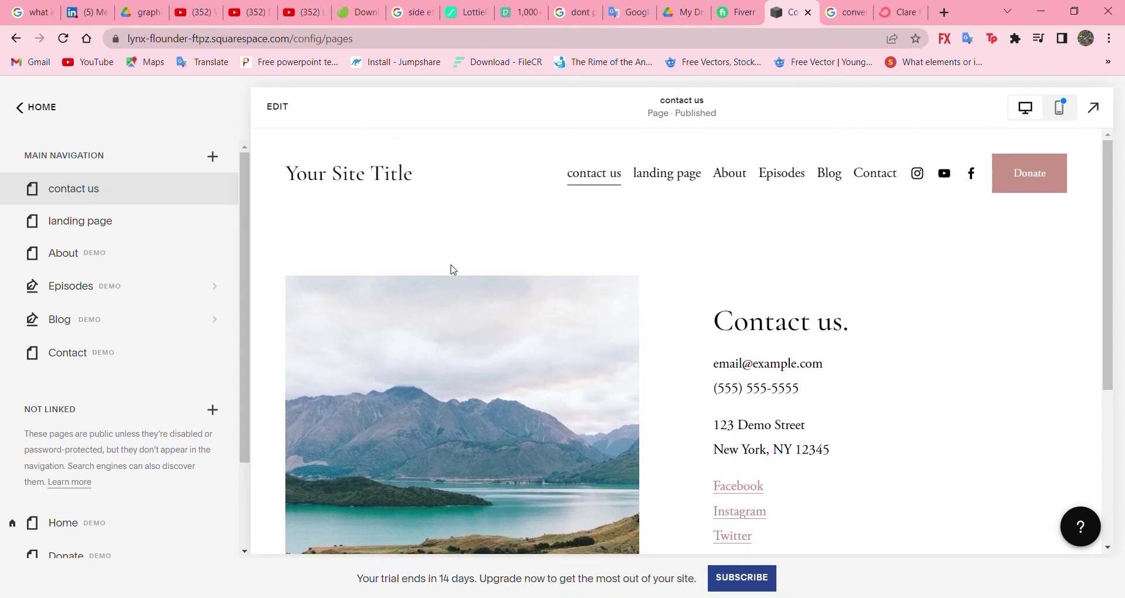
click(287, 110)
- Replace the example.com placeholder email with the personal Gmail address
click(388, 379)
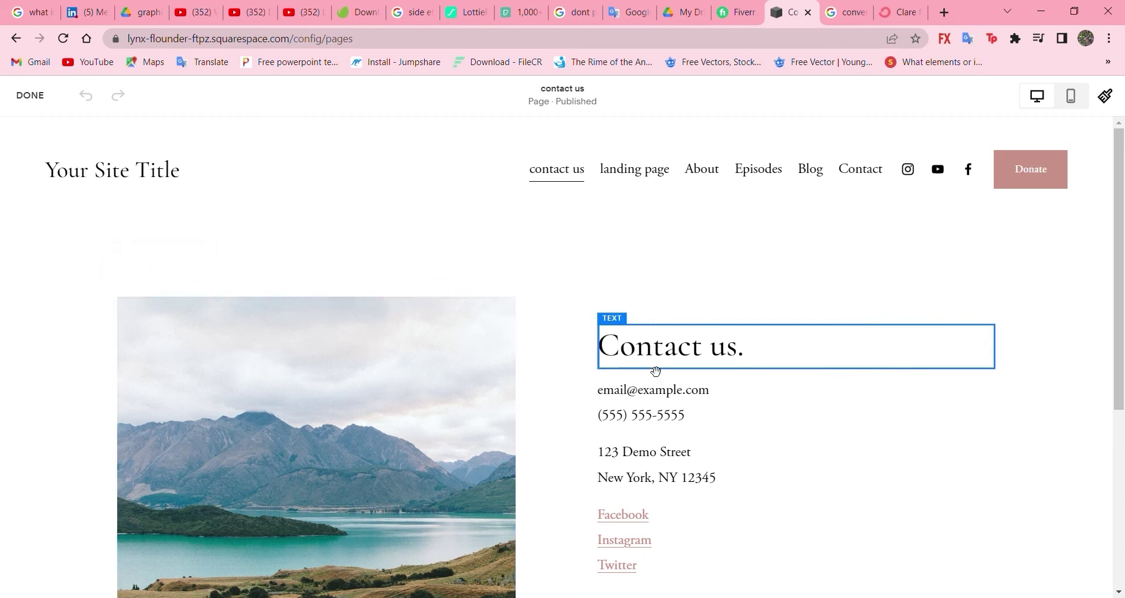
click(645, 408)
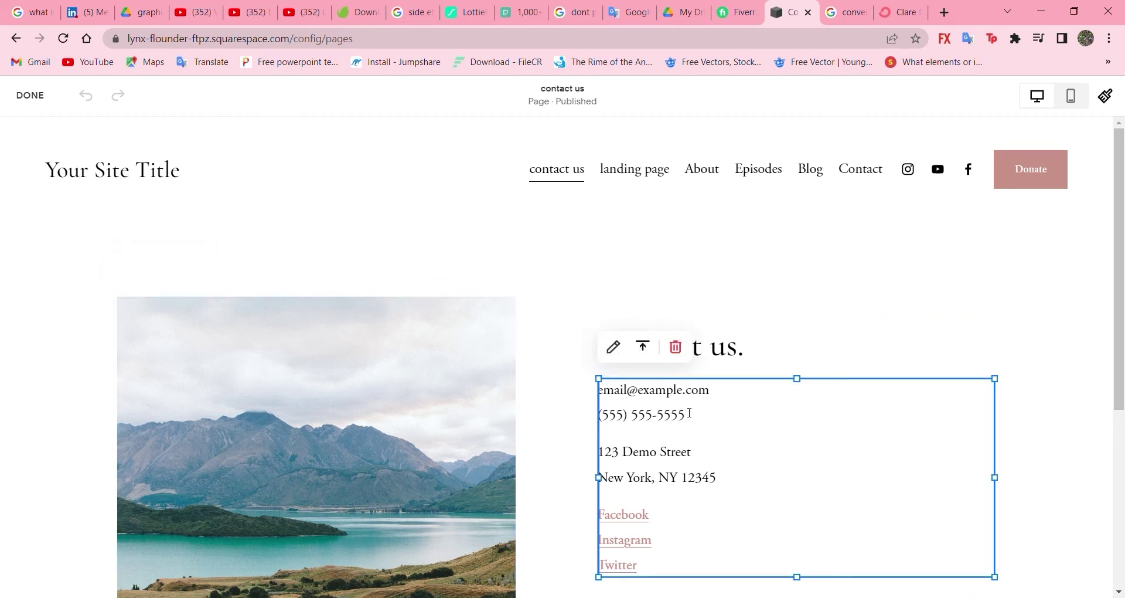
drag(640, 390, 718, 390)
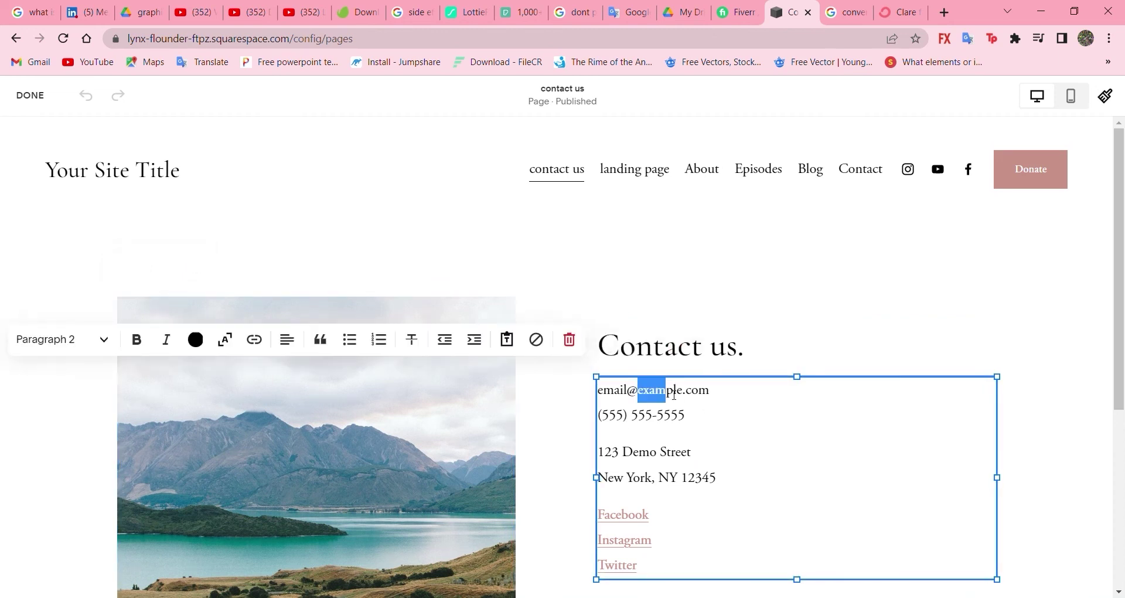
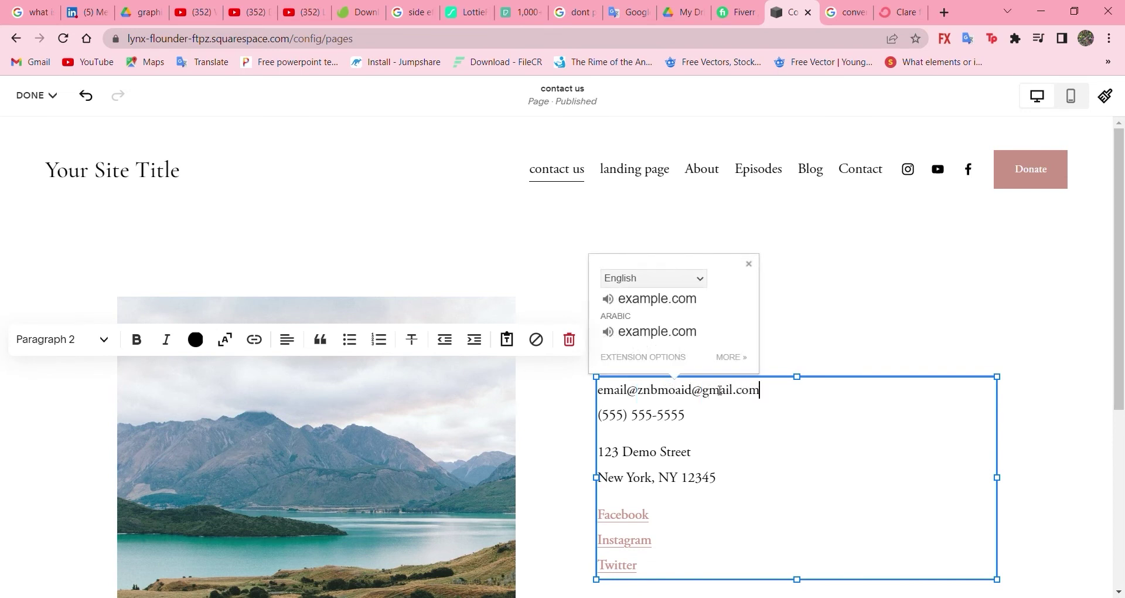
click(709, 419)
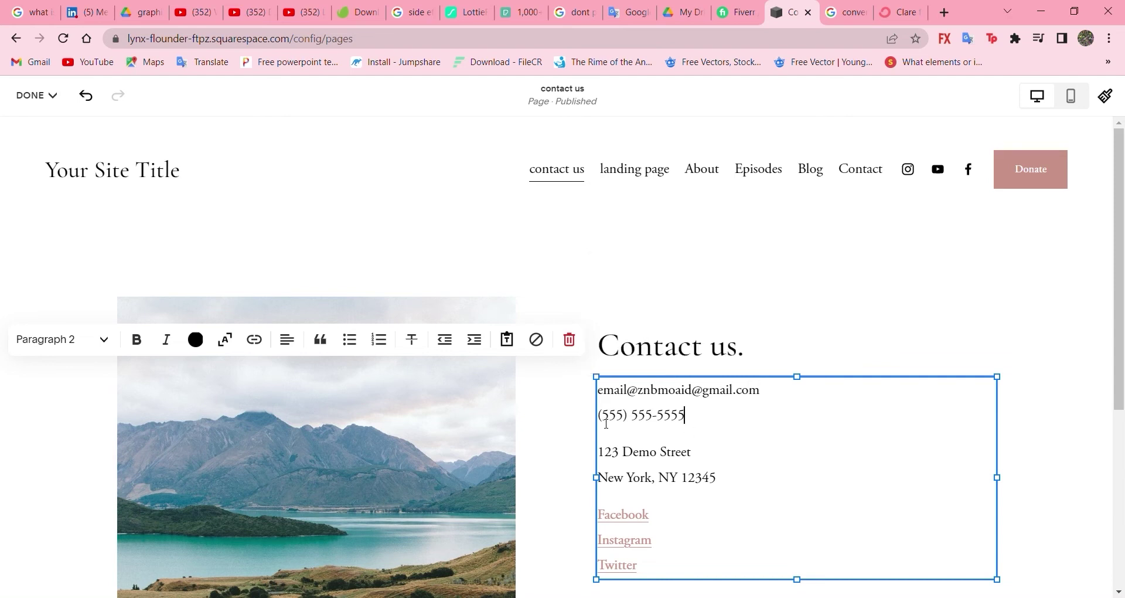
key(Escape)
- Delete the placeholder phone number from the contact details text
click(669, 416)
drag(685, 415, 599, 414)
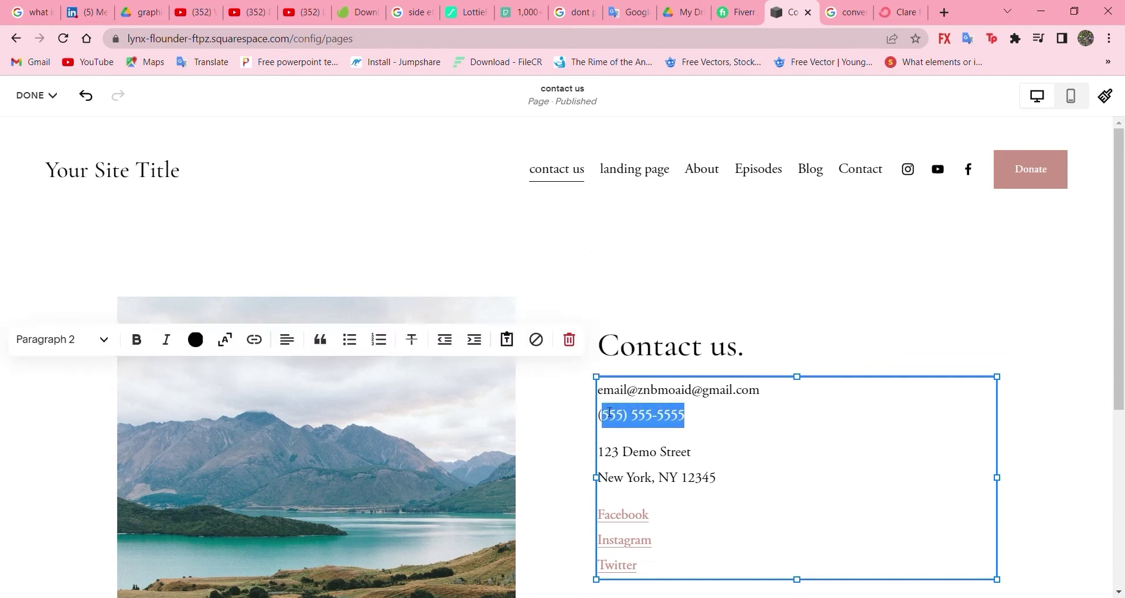
key(BackSpace)
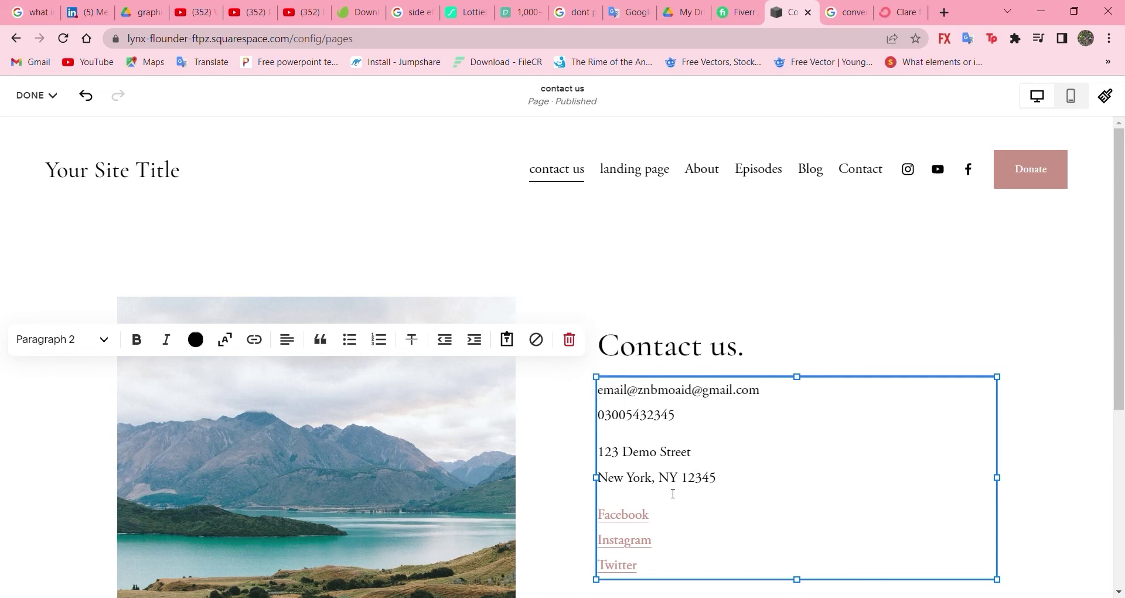
scroll(673, 493, down, 2)
text(zaId)
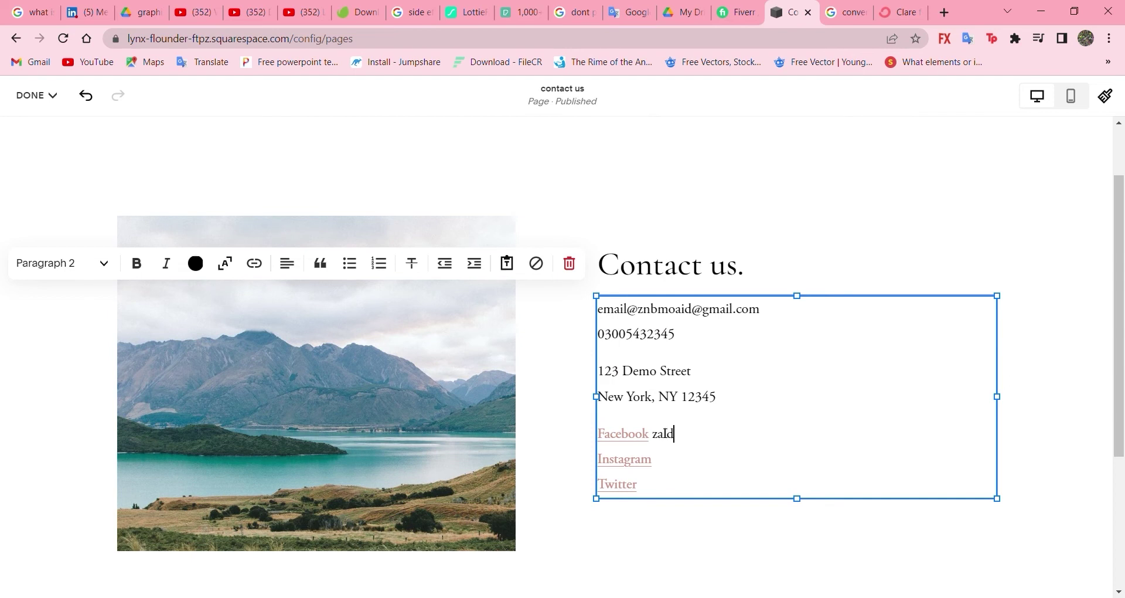
- Finish typing the contact details and shift the contact text block slightly lower
text(99design)
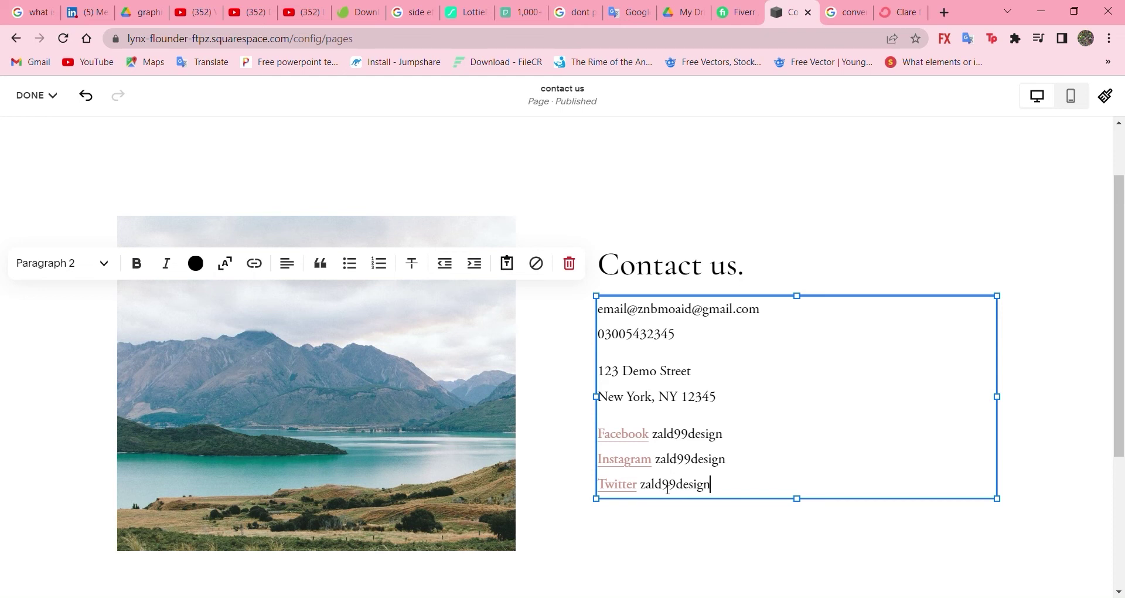
scroll(715, 498, down, 1)
triple_click(788, 440)
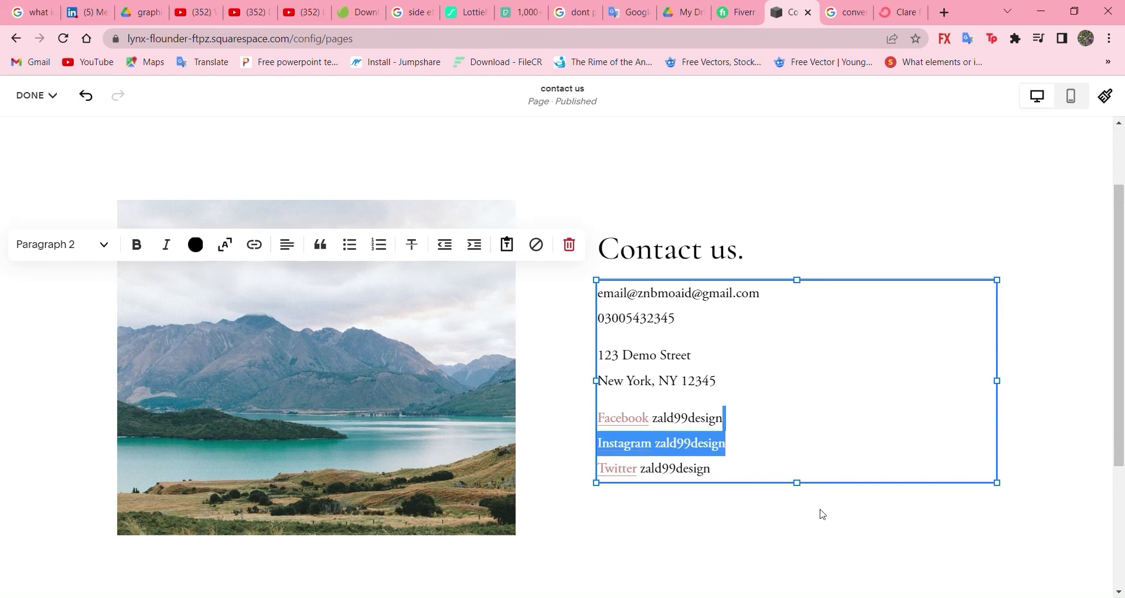
drag(828, 442, 807, 469)
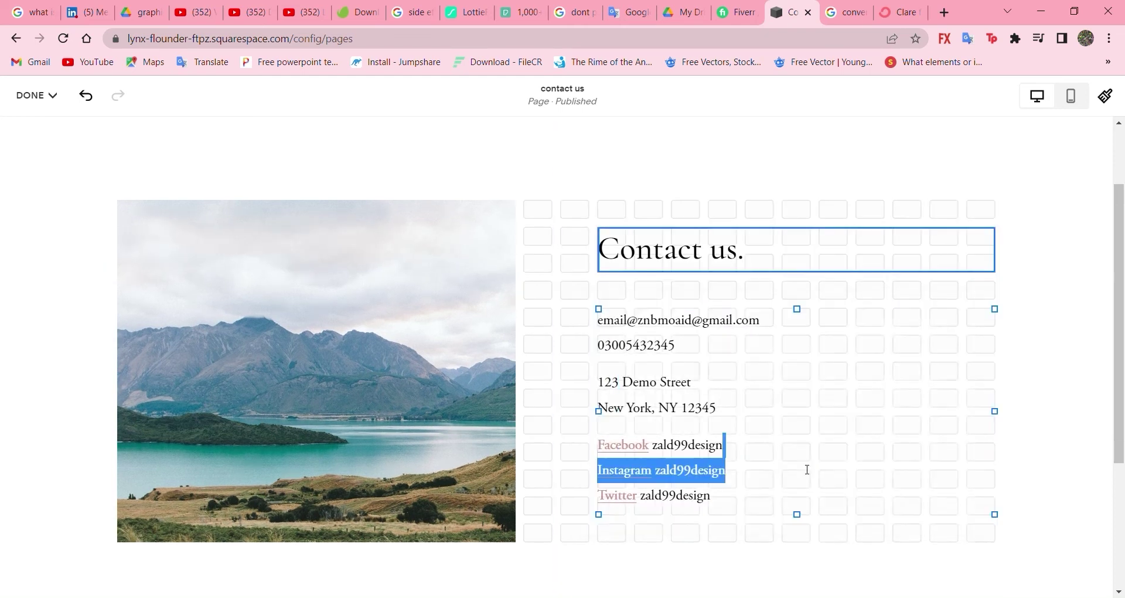
- Narrow the contact details text block from its right edge and deselect it
click(809, 407)
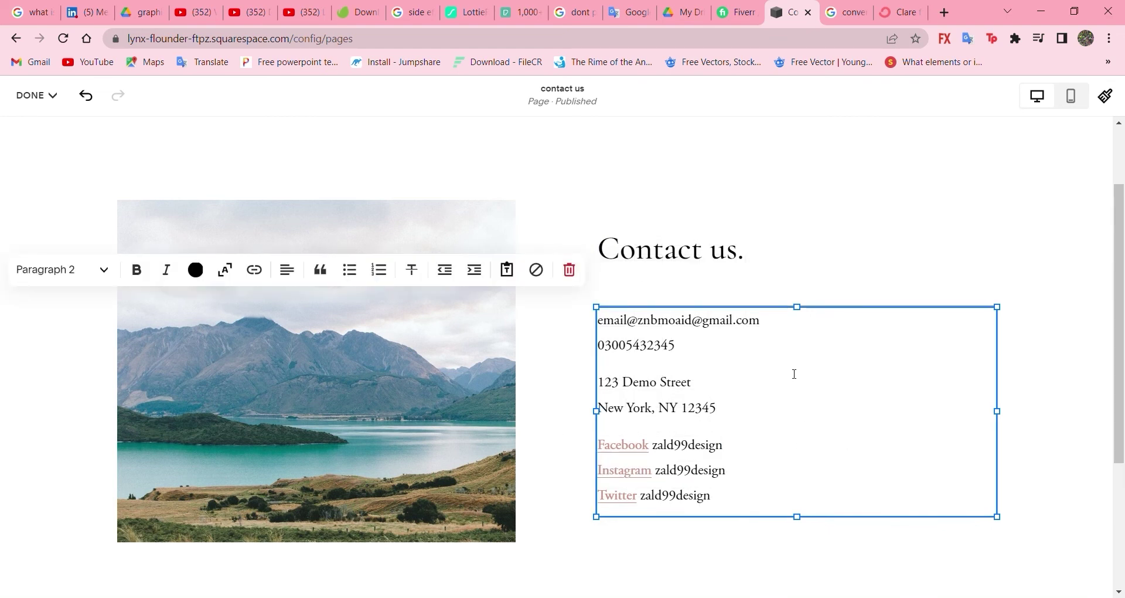
drag(1005, 416, 833, 409)
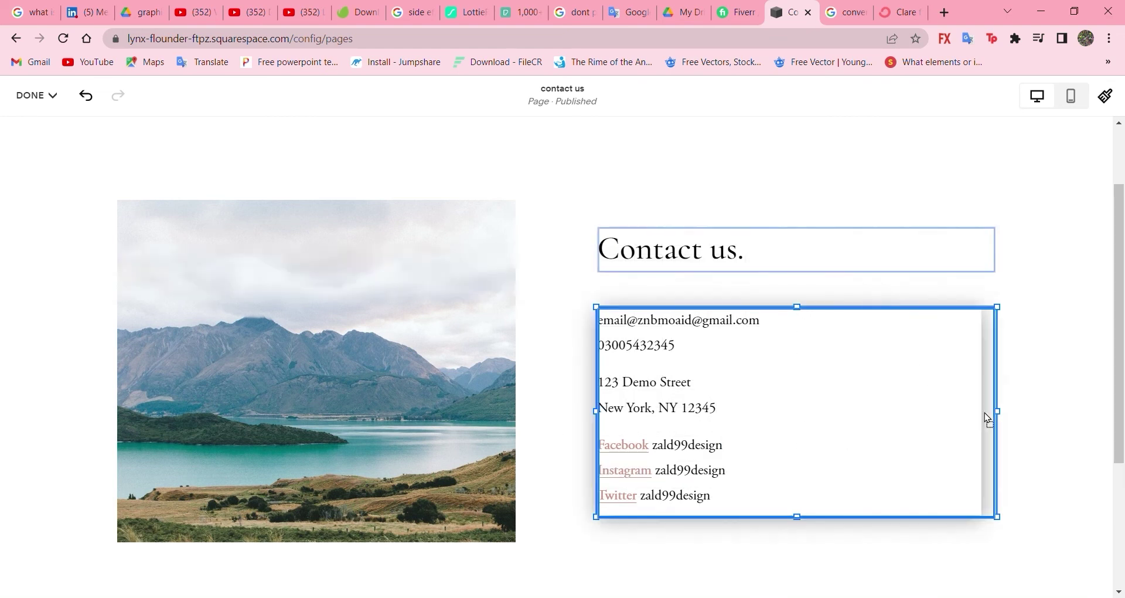
click(895, 393)
scroll(888, 375, down, 4)
scroll(895, 363, up, 1)
scroll(896, 363, up, 4)
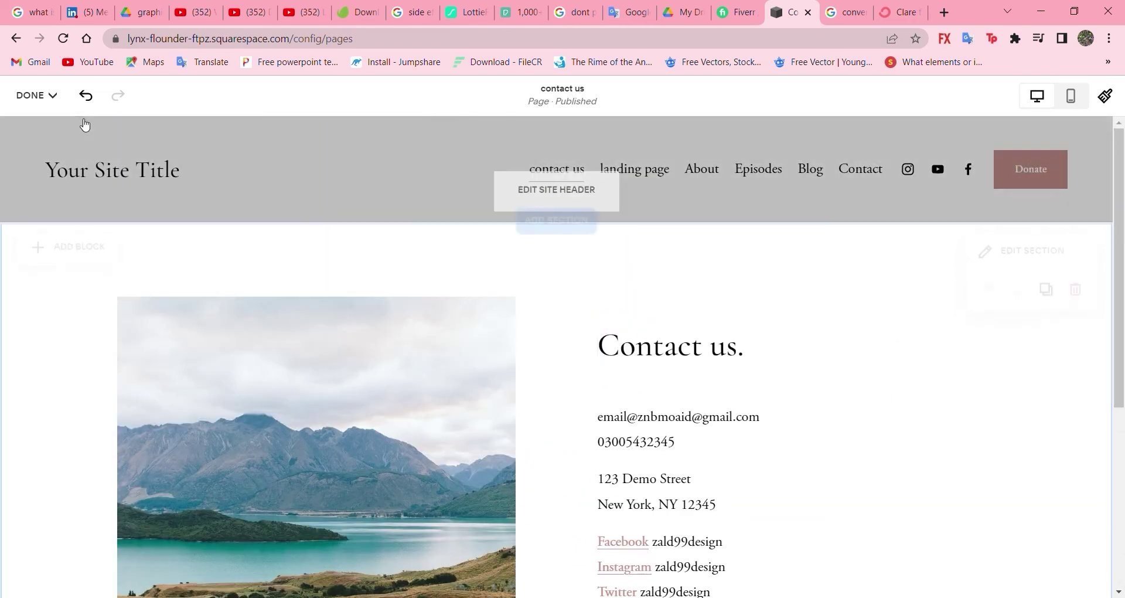
click(35, 95)
- Save the edits to the contact us page and scroll the saved page
click(36, 140)
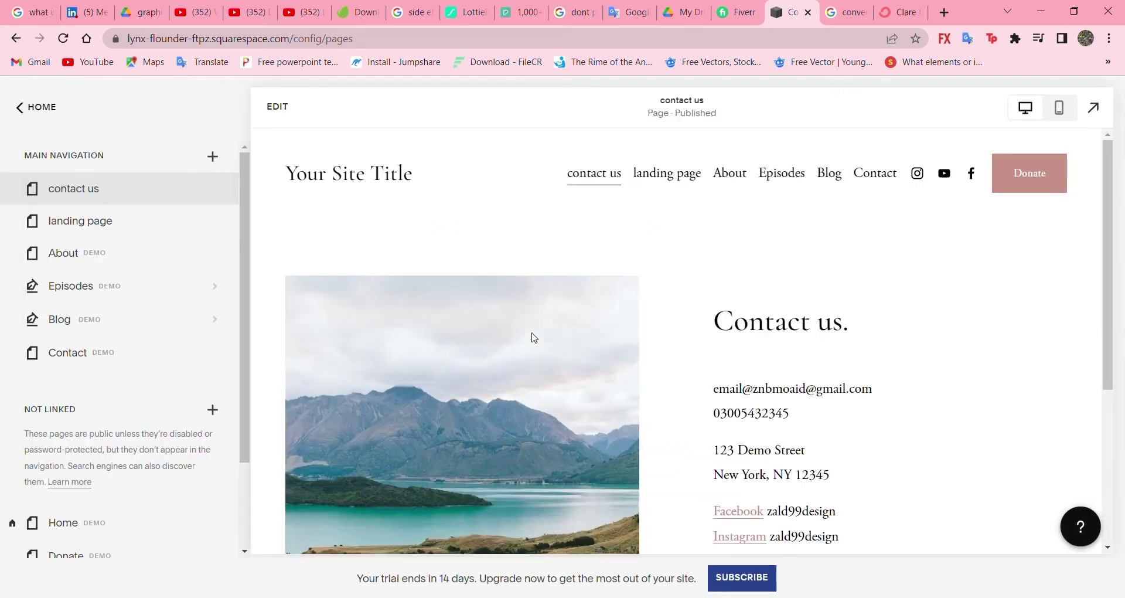
scroll(531, 334, down, 3)
scroll(532, 337, down, 2)
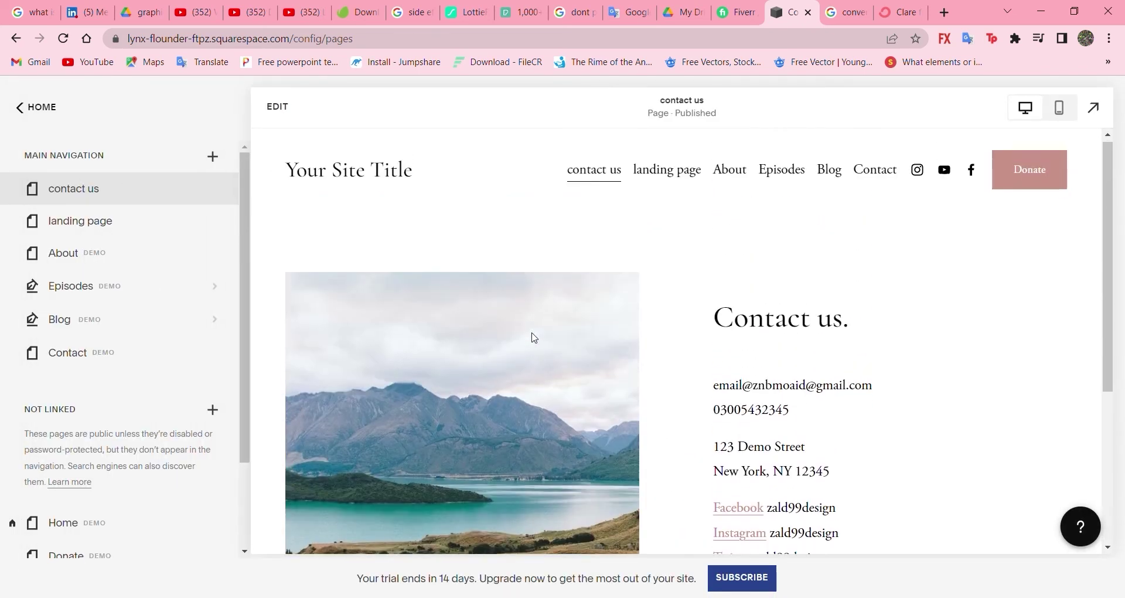
- Preview the landing page briefly, then open the About page with its writer biography
click(669, 181)
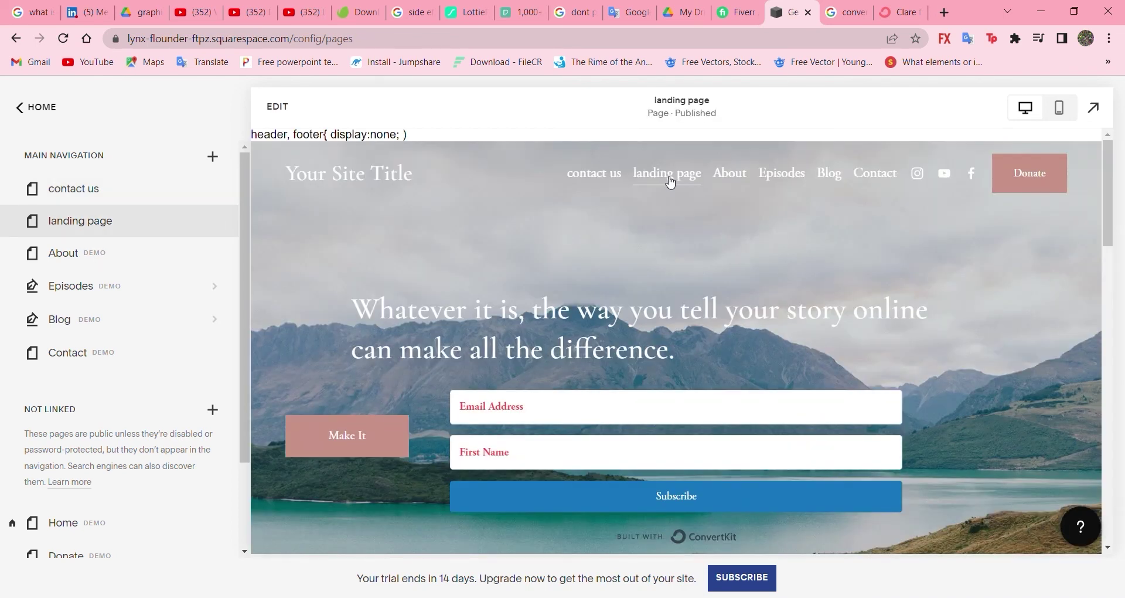
click(732, 174)
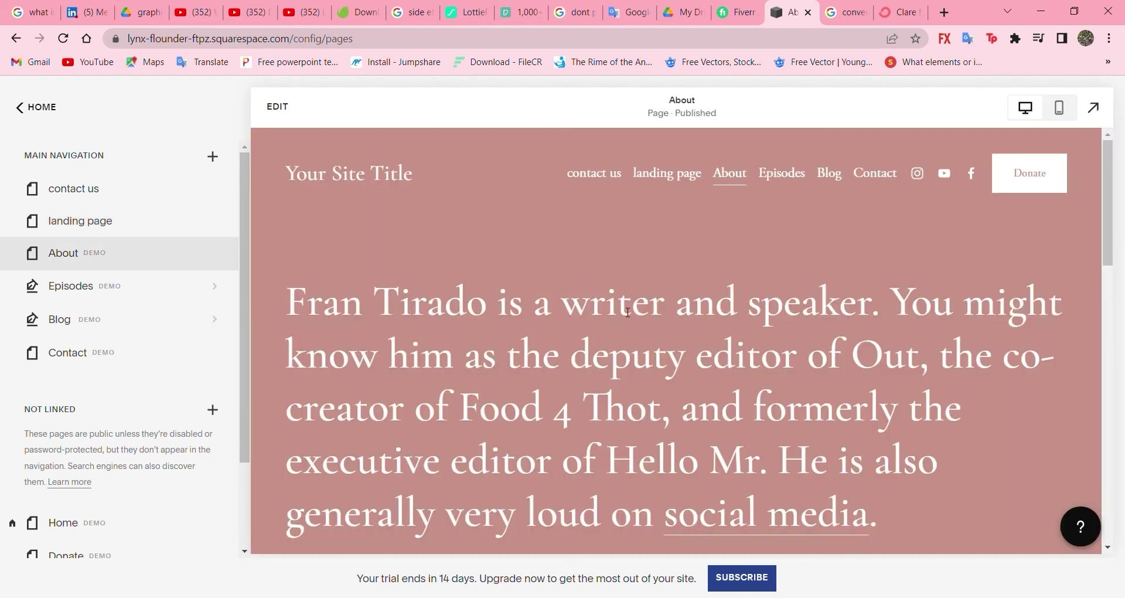
scroll(627, 313, down, 2)
scroll(627, 314, up, 2)
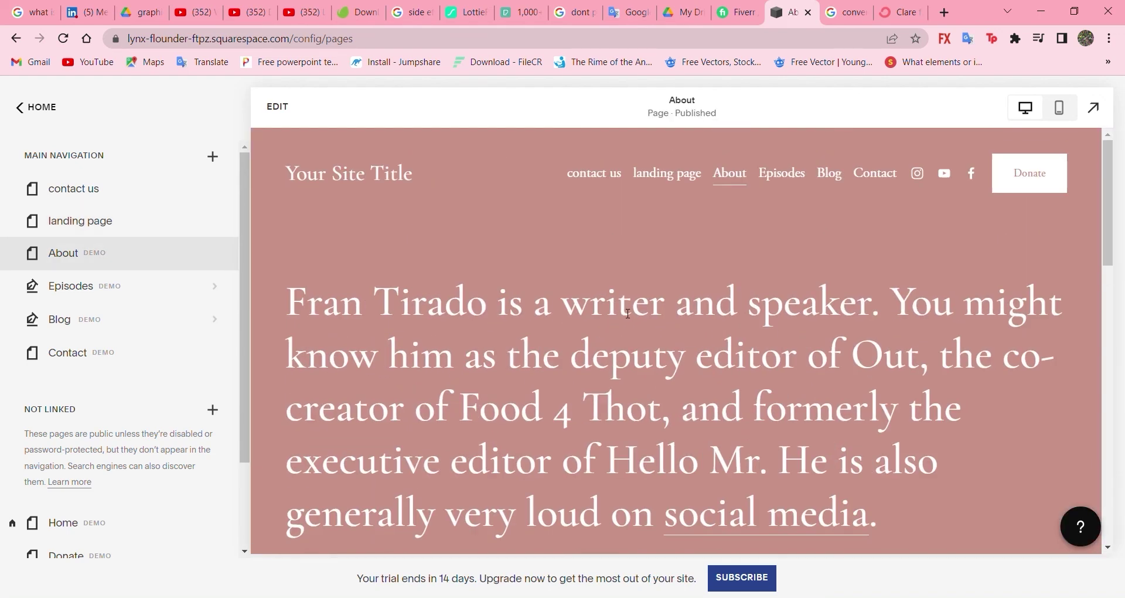
click(273, 111)
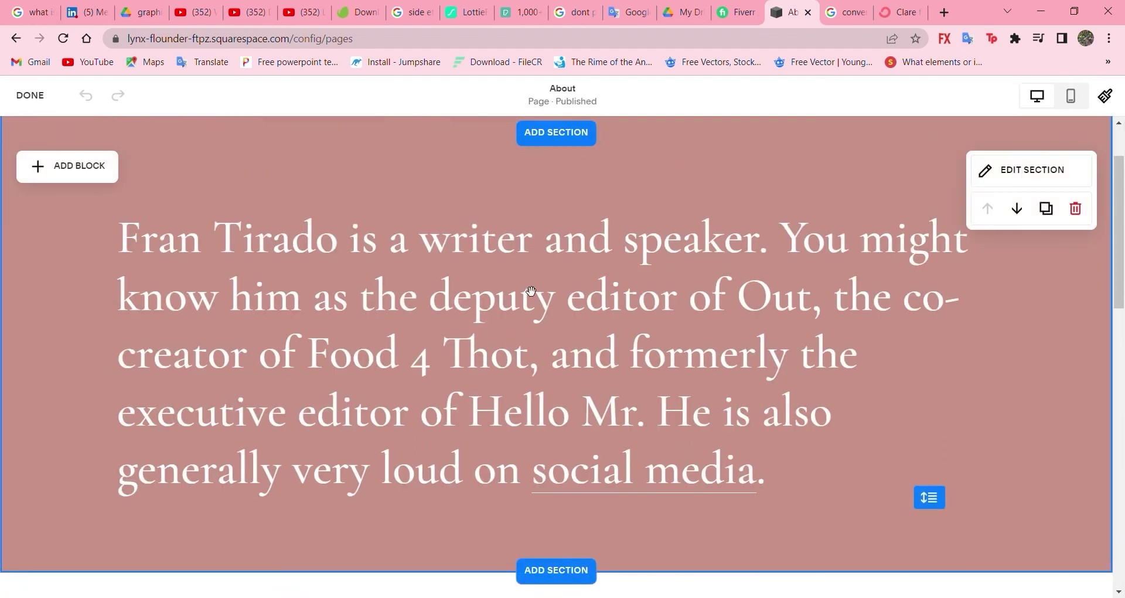
click(531, 290)
double_click(745, 231)
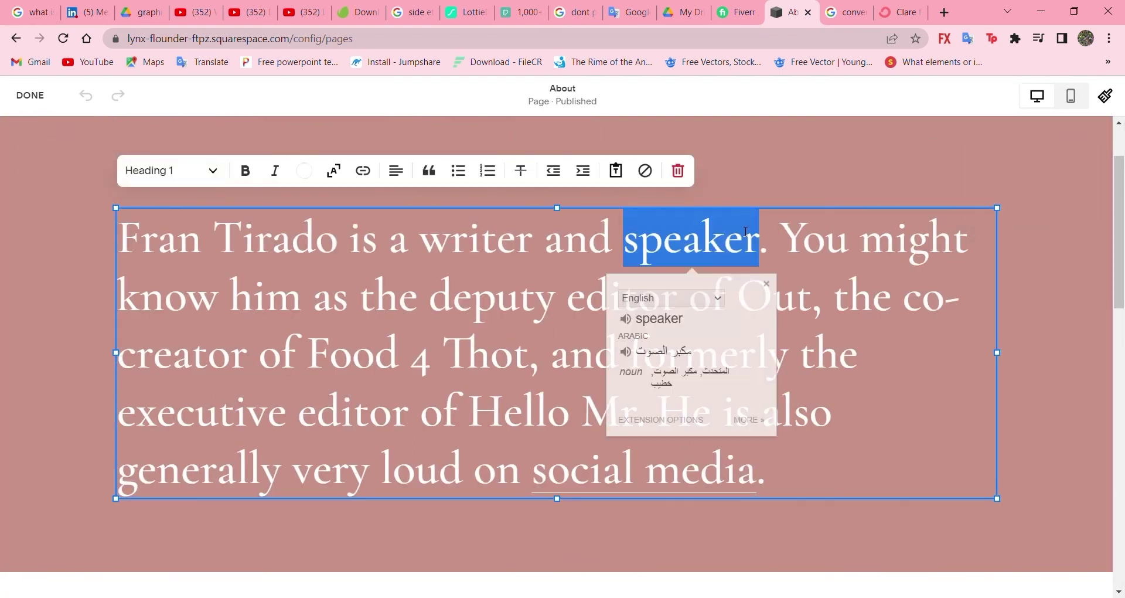
click(742, 234)
scroll(541, 391, down, 1)
scroll(535, 389, down, 1)
scroll(535, 389, down, 1)
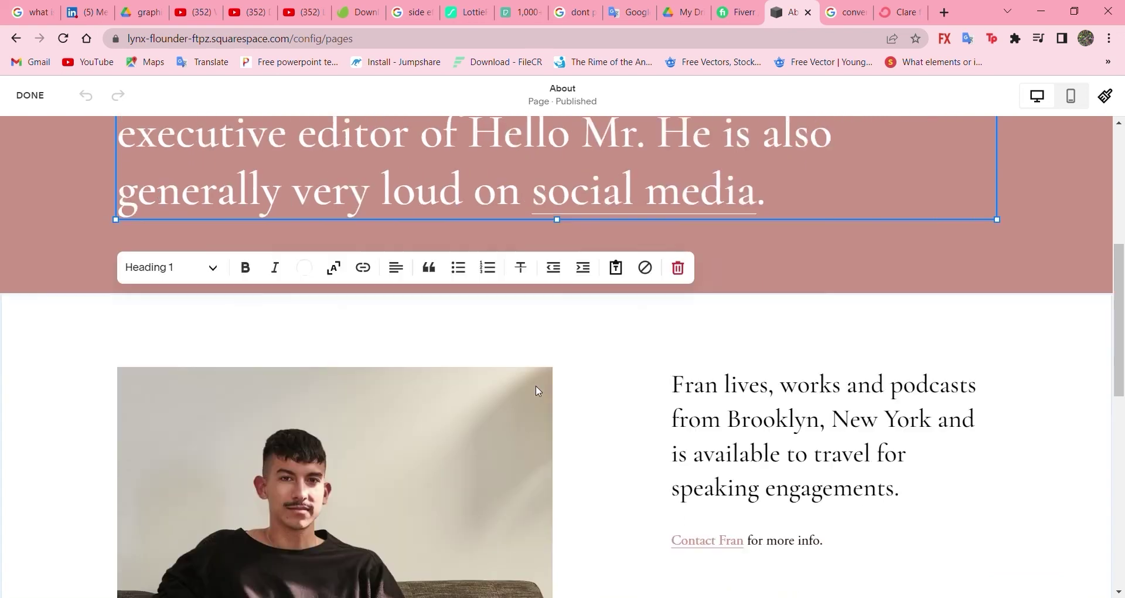
scroll(535, 389, down, 2)
click(406, 346)
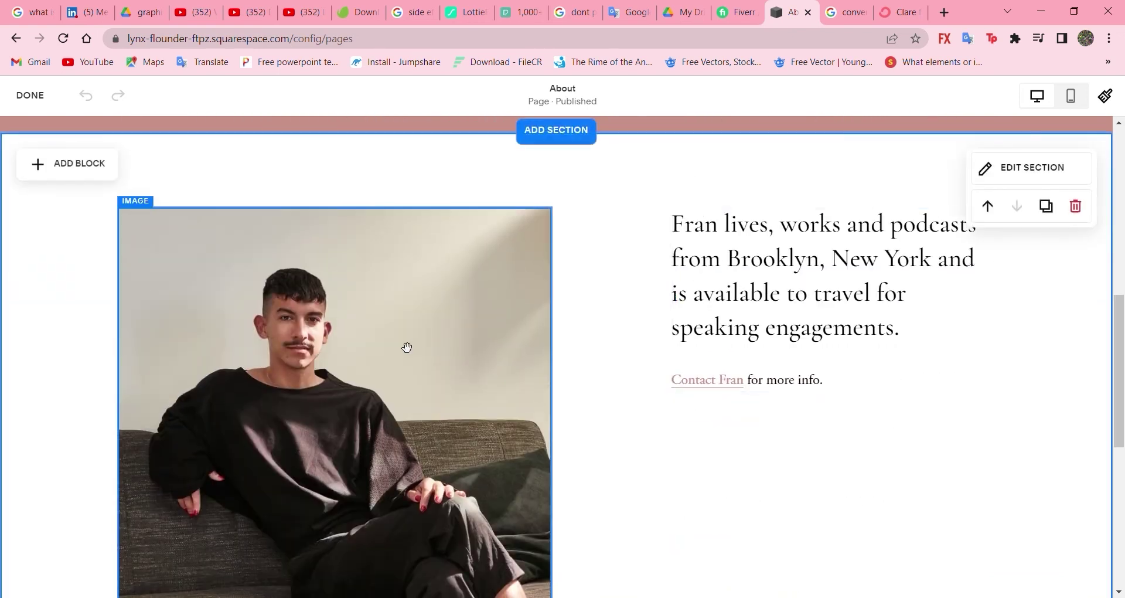
scroll(407, 347, down, 4)
scroll(406, 346, up, 2)
scroll(407, 346, up, 5)
scroll(175, 211, up, 3)
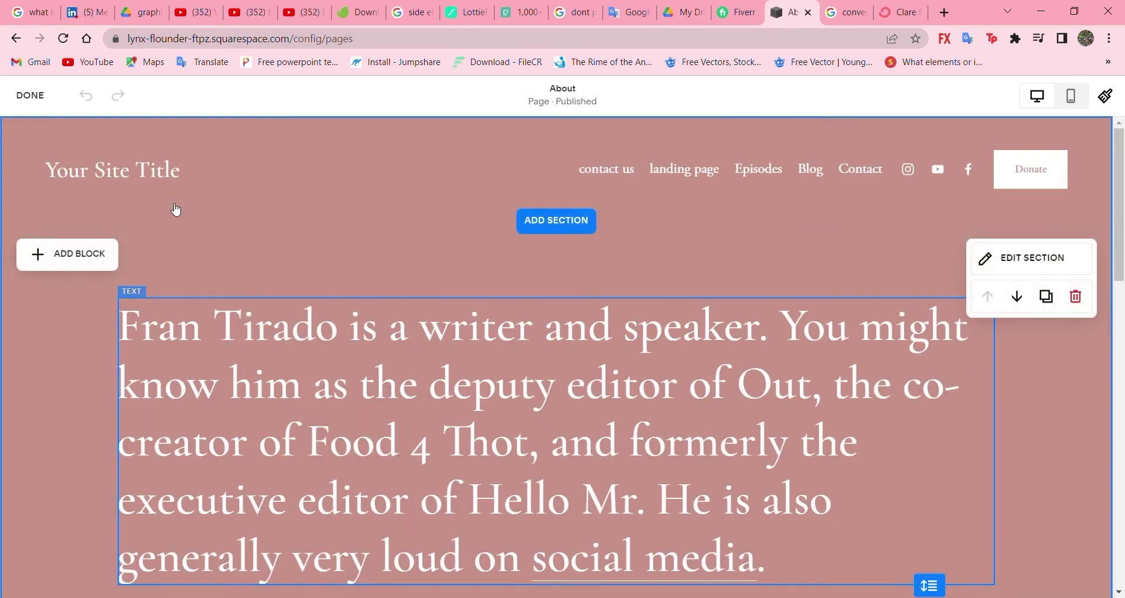
click(23, 98)
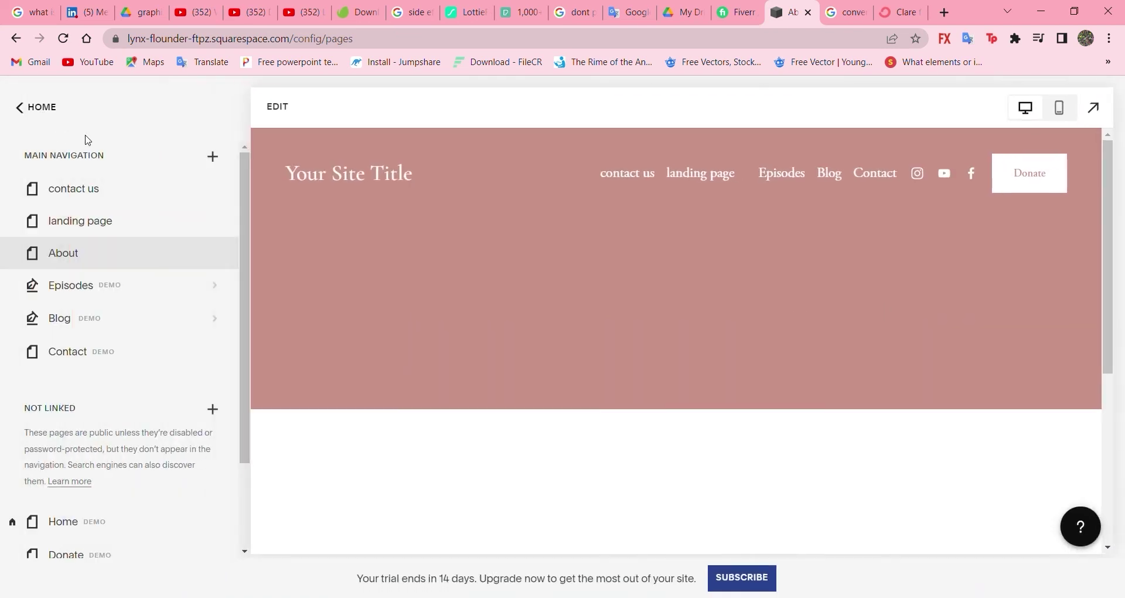
click(395, 311)
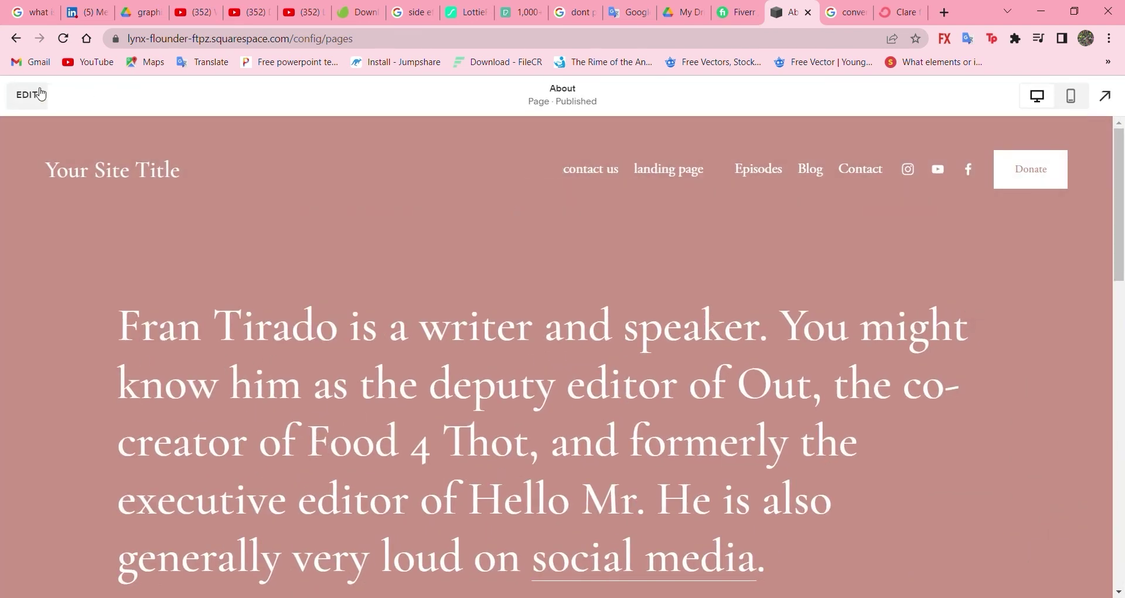
- Close the About page editor and scroll through the Episodes page in the preview
click(30, 95)
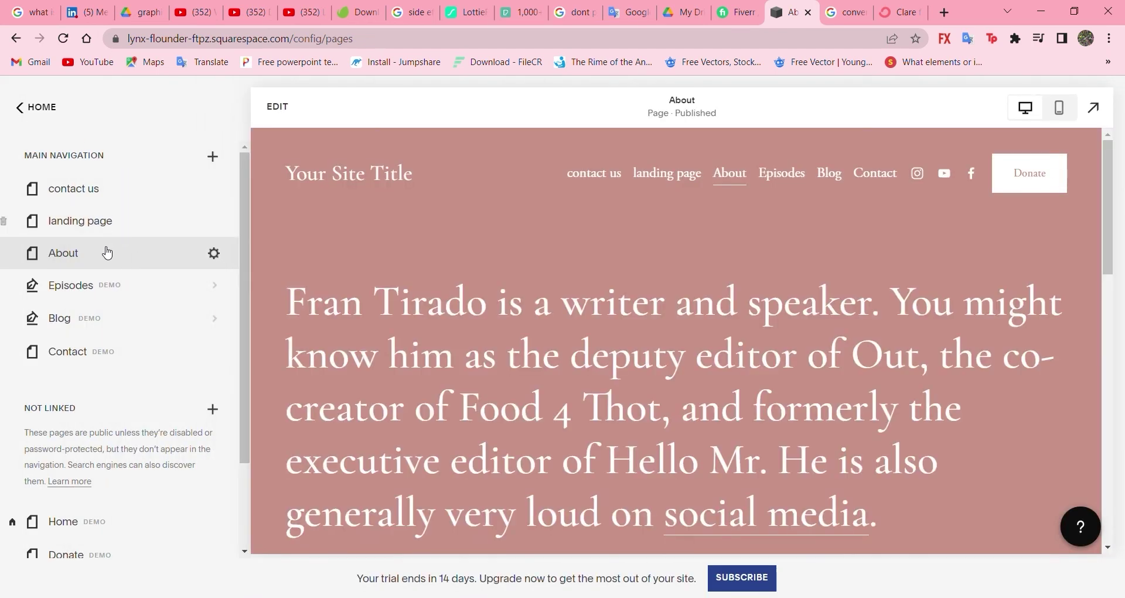
mouse_move(80, 220)
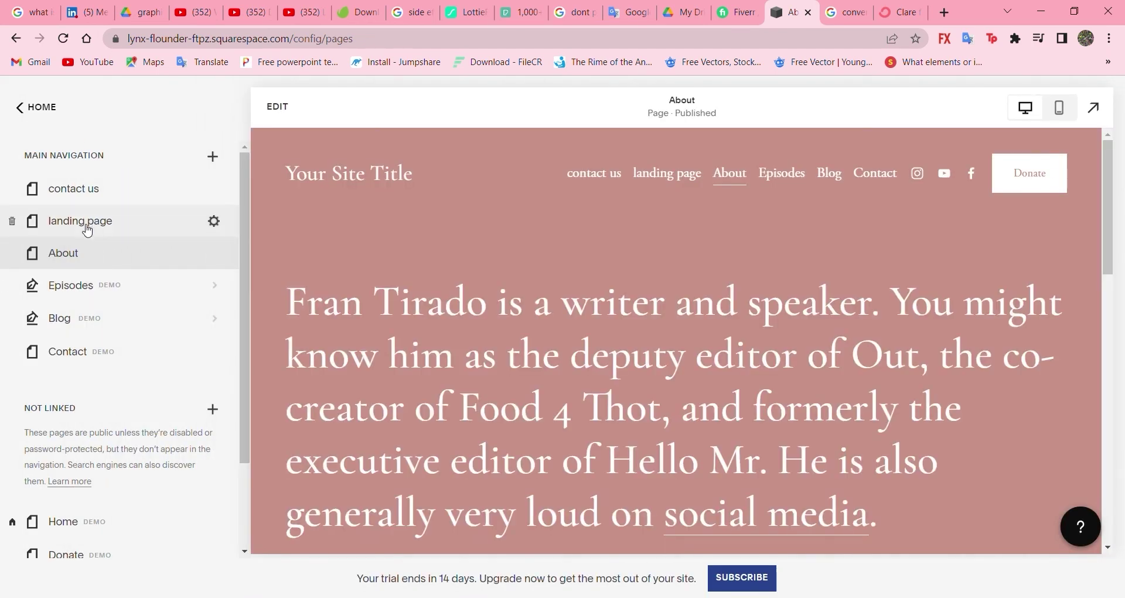
scroll(87, 229, down, 2)
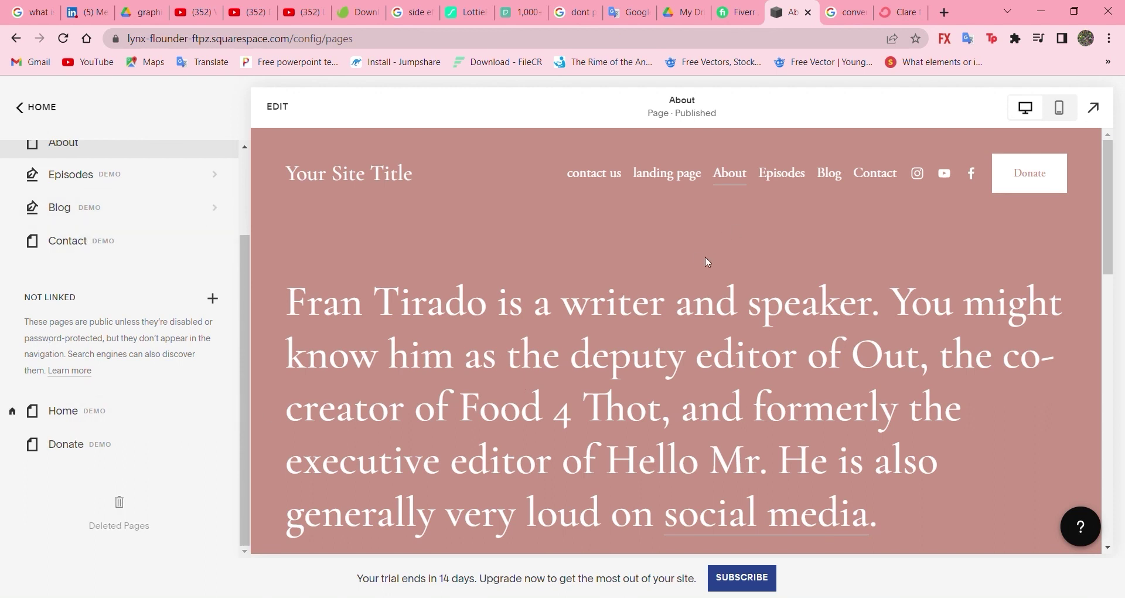
click(784, 179)
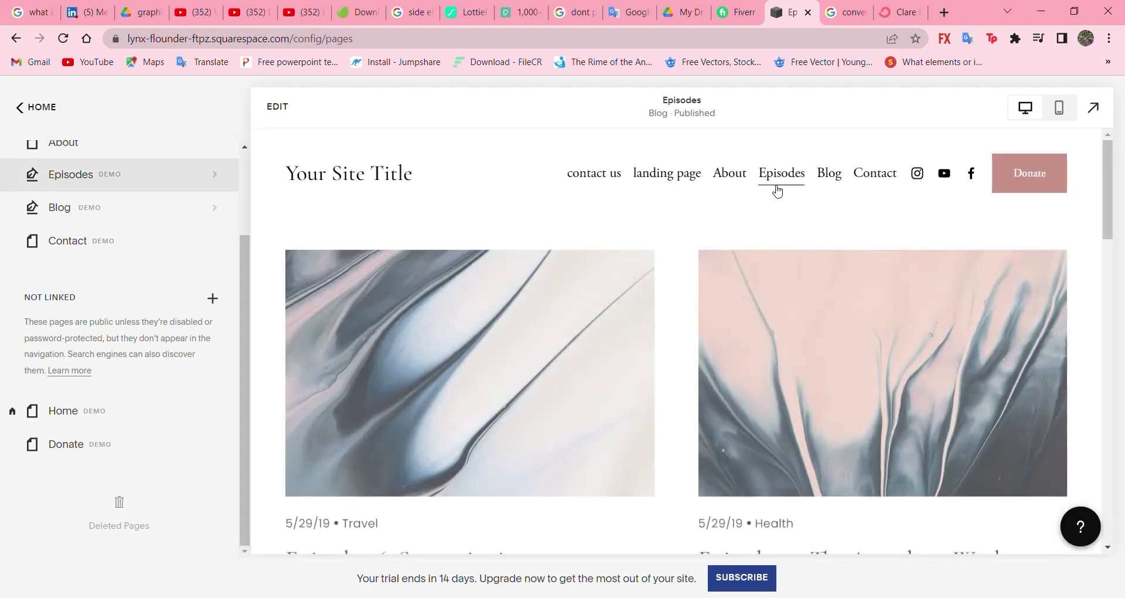
scroll(794, 228, down, 4)
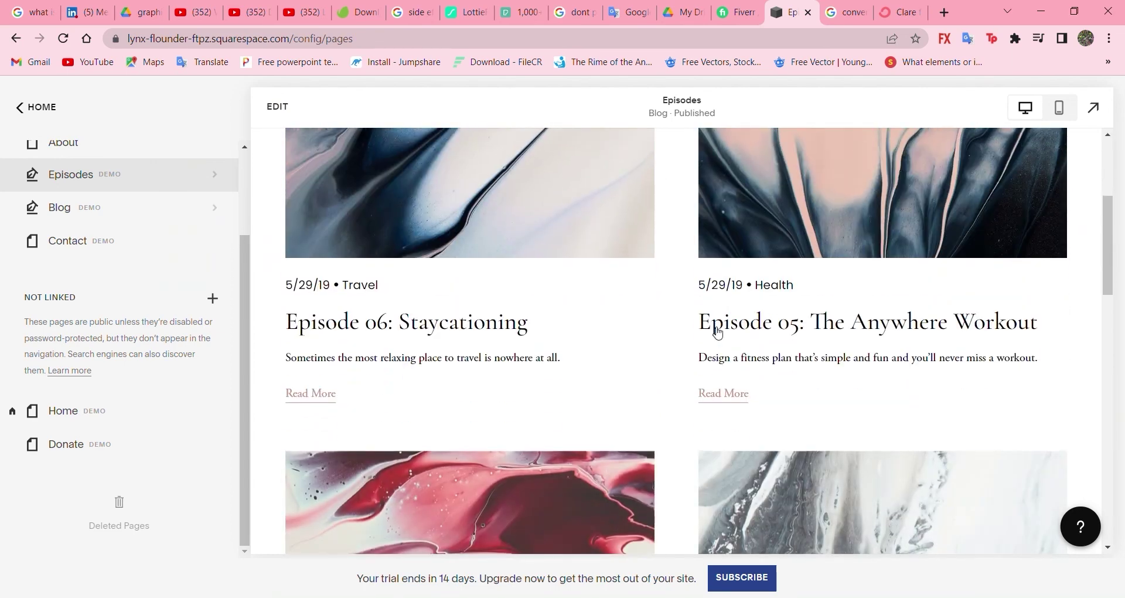
scroll(756, 282, down, 5)
scroll(718, 333, down, 4)
scroll(718, 333, down, 8)
scroll(718, 333, down, 2)
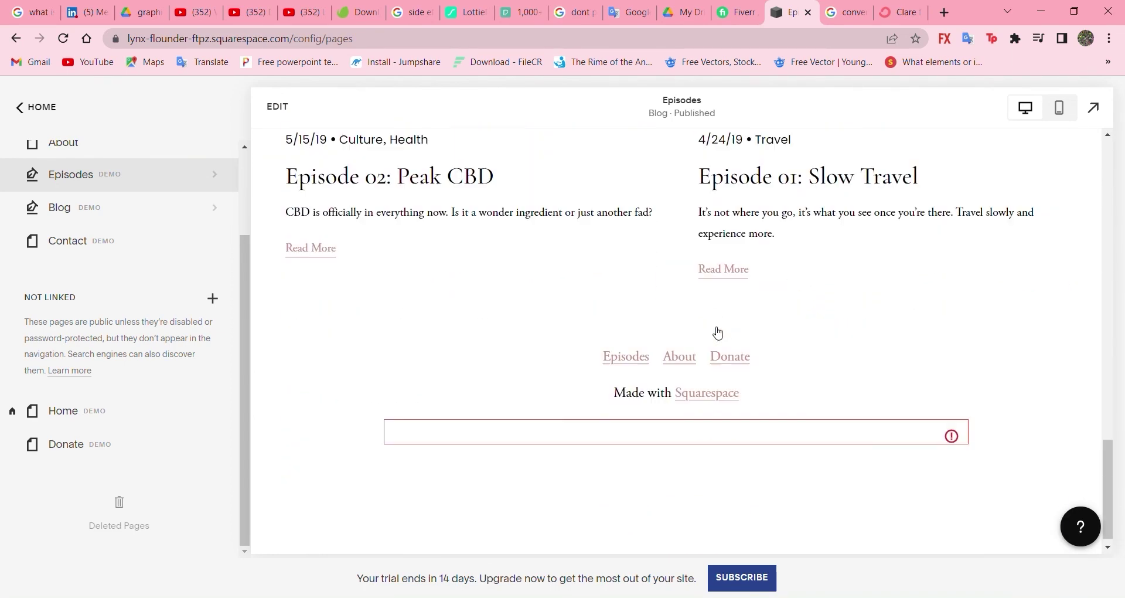
scroll(718, 333, up, 8)
scroll(717, 333, up, 10)
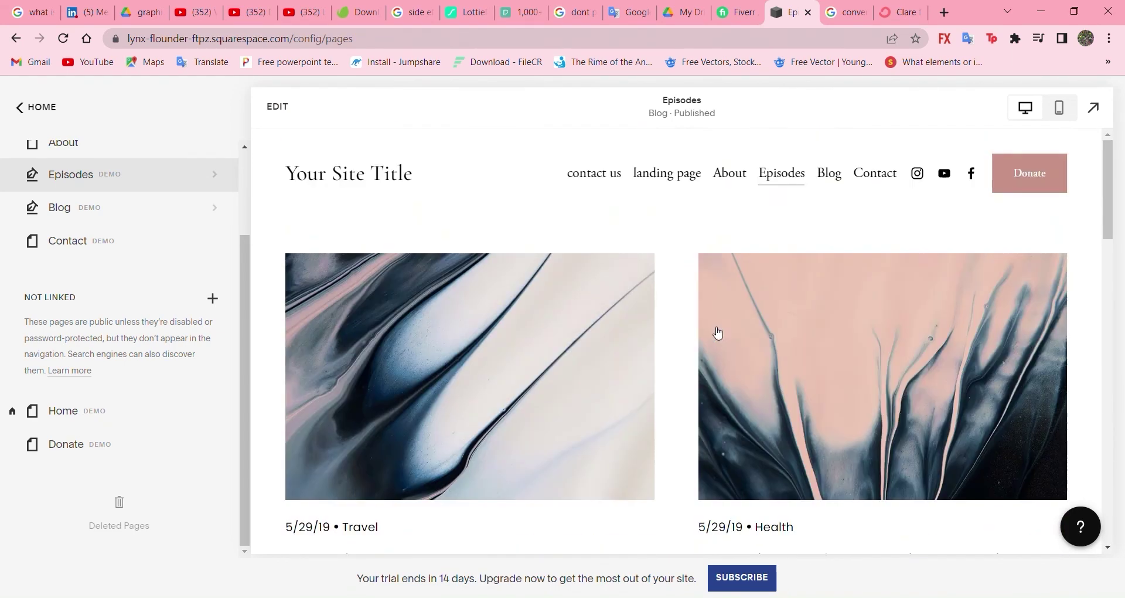
- Scroll through the Blog page's demo posts and return to the top
click(832, 176)
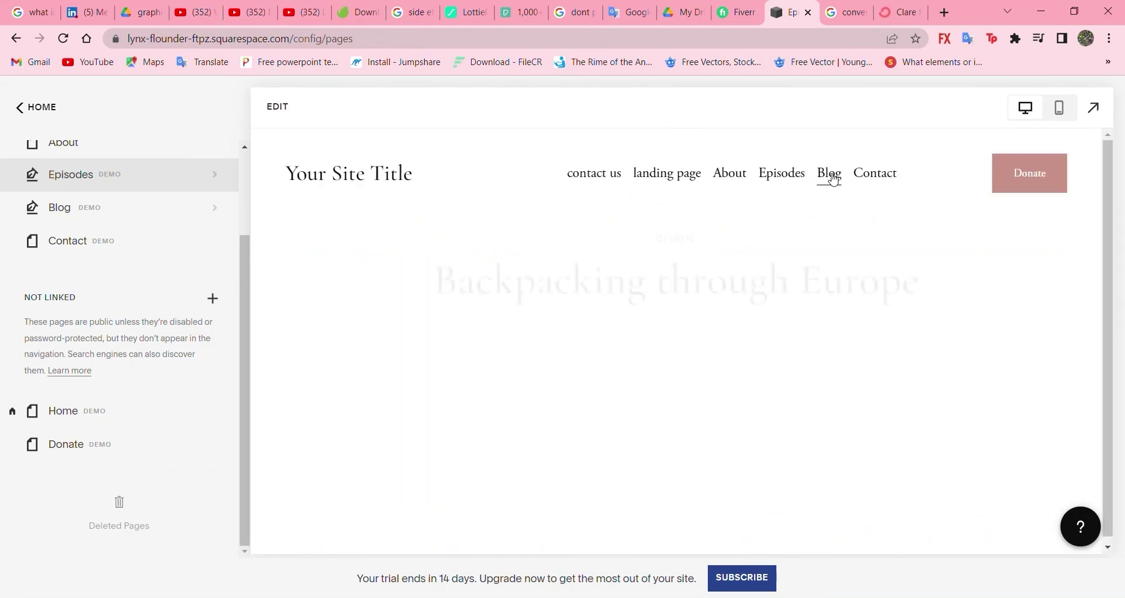
scroll(666, 347, down, 3)
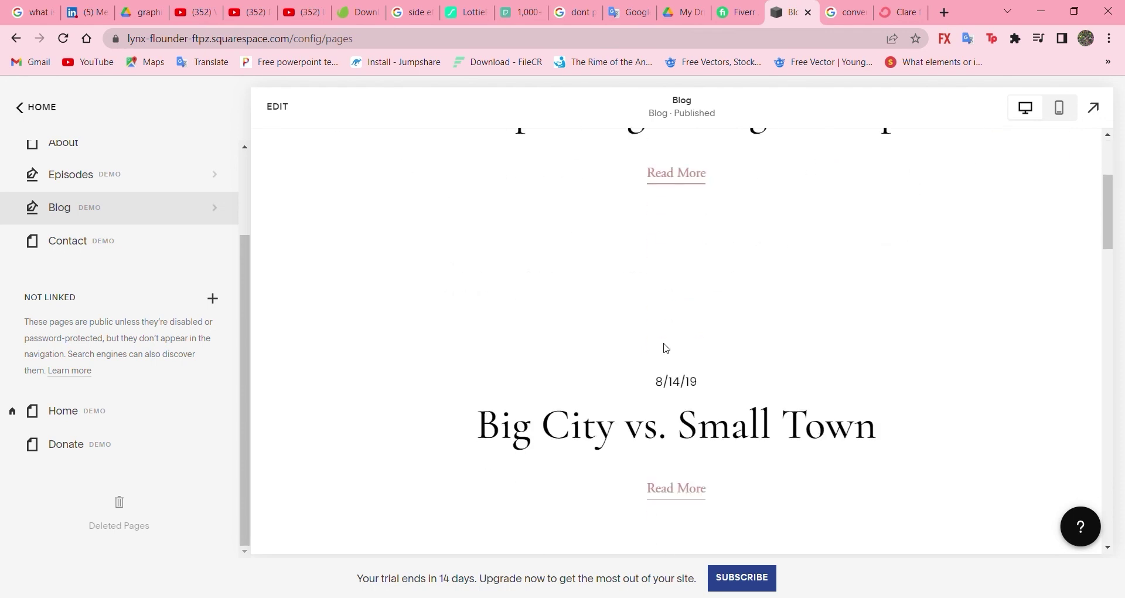
scroll(667, 347, down, 2)
scroll(667, 346, down, 3)
scroll(667, 349, down, 5)
scroll(667, 349, down, 3)
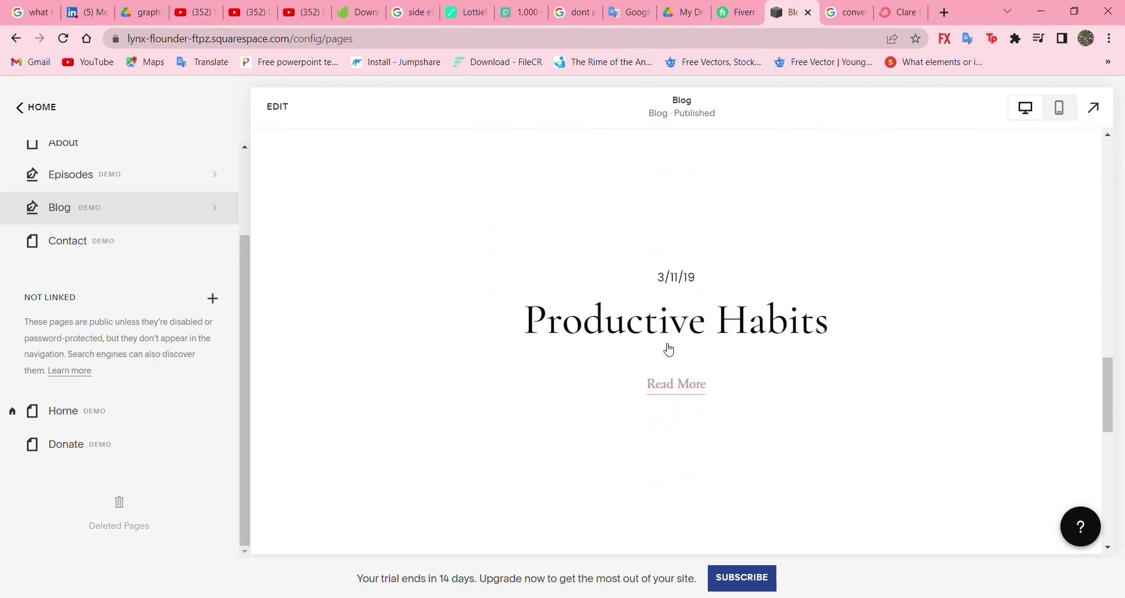
scroll(667, 349, down, 3)
scroll(667, 349, down, 1)
scroll(667, 348, down, 4)
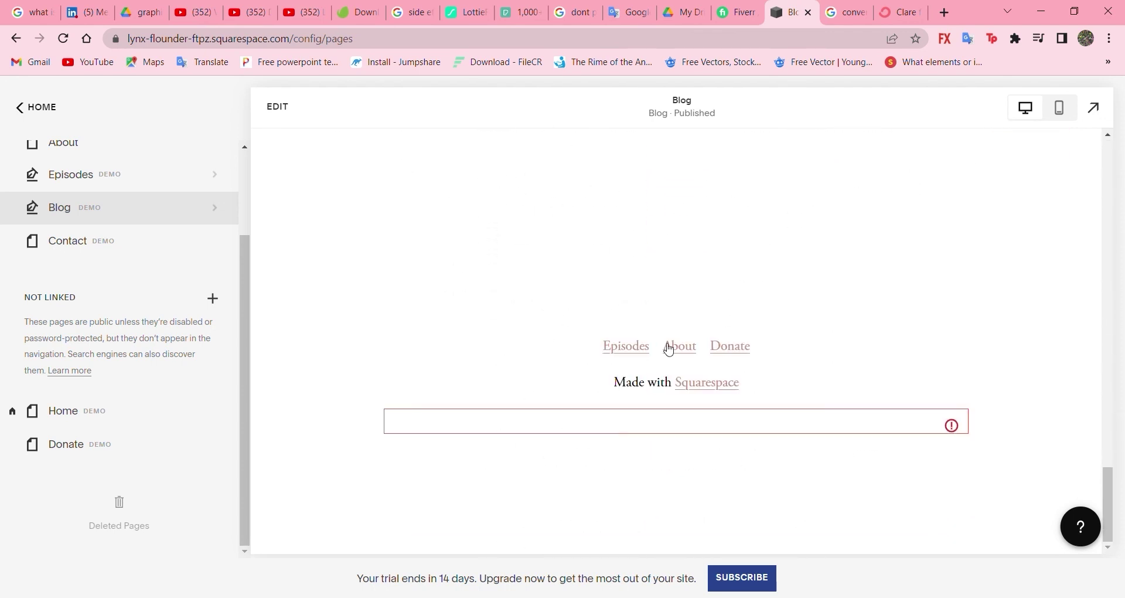
scroll(667, 348, up, 2)
scroll(667, 348, up, 4)
scroll(667, 348, up, 4)
scroll(667, 348, up, 4)
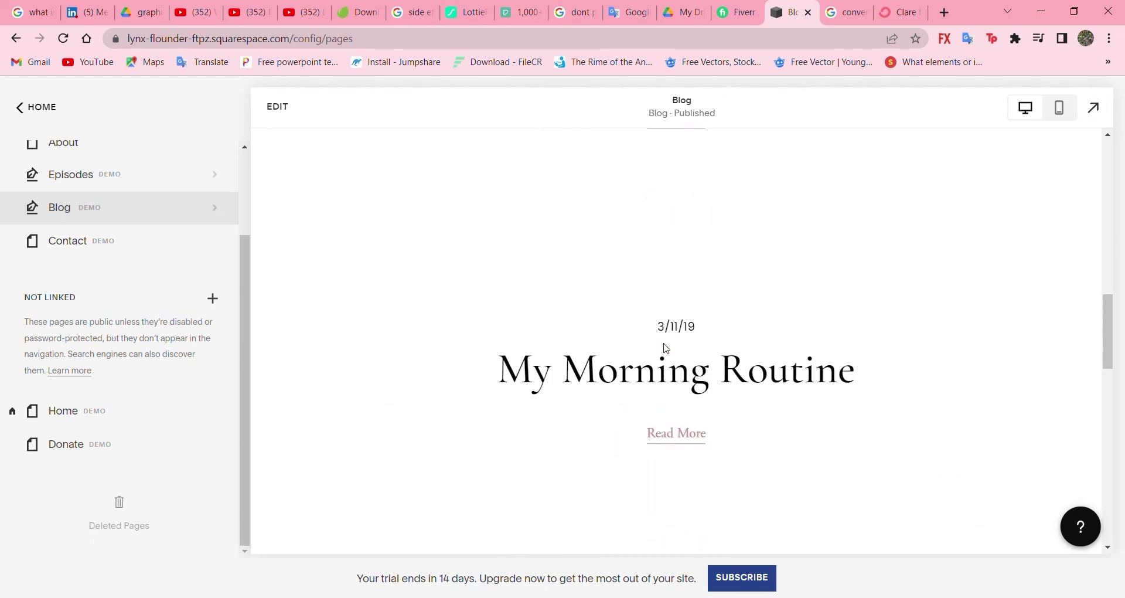
scroll(392, 206, up, 6)
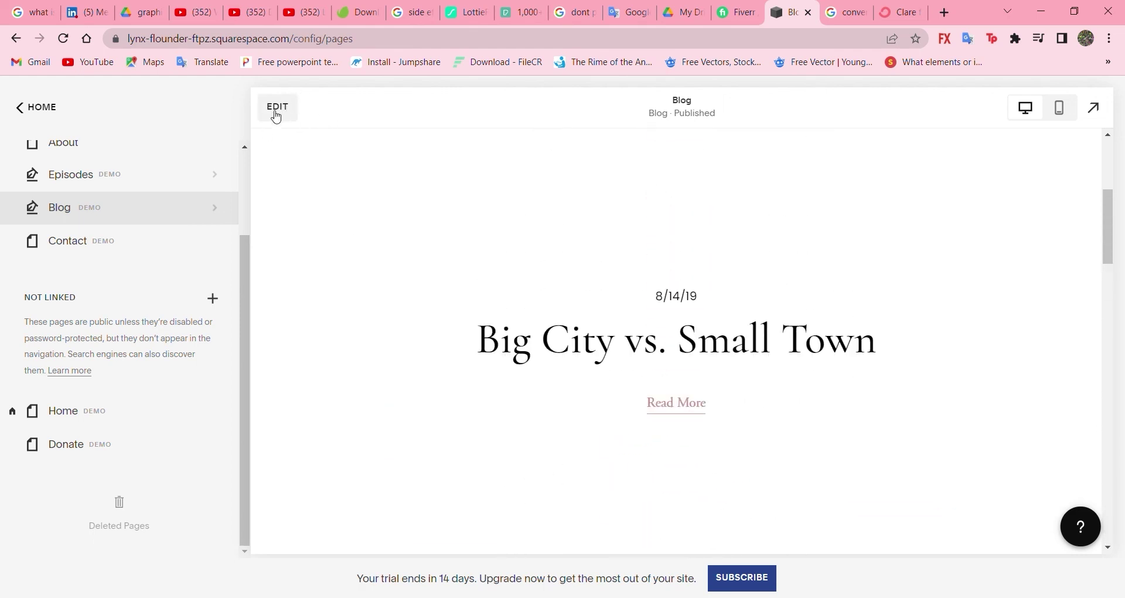
scroll(434, 184, up, 4)
scroll(438, 186, up, 2)
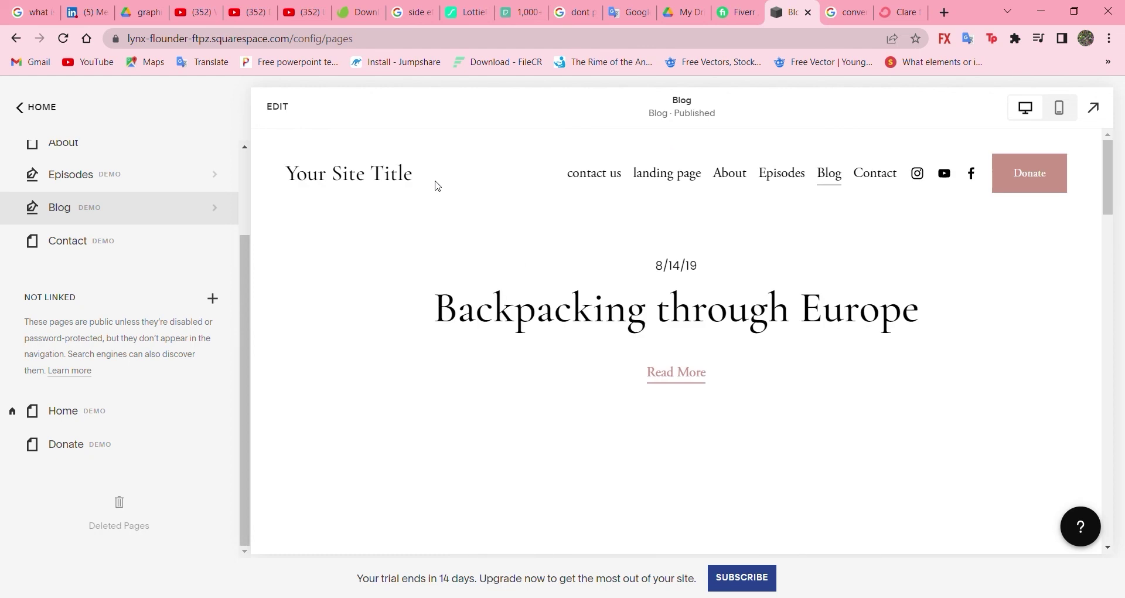